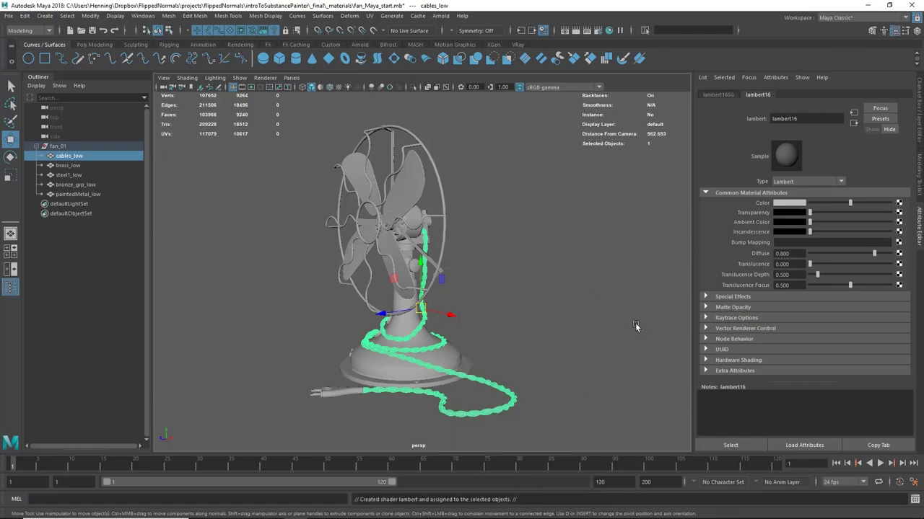
Name the cables_low mesh's Lambert material cable and set its colour to a fully saturated blue, hue about 221.5 and value 0.5
left_click(775, 205)
left_click(781, 176)
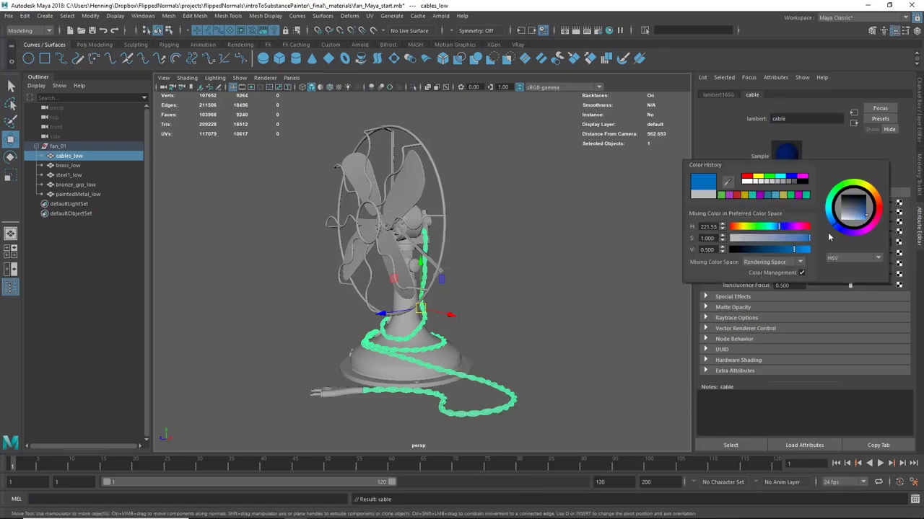
left_click(187, 217)
Assign a new Lambert material named brass to the brass_low mesh and colour it green
left_click(68, 165)
right_click_drag(404, 216, 534, 491)
left_click(788, 203)
left_click(769, 176)
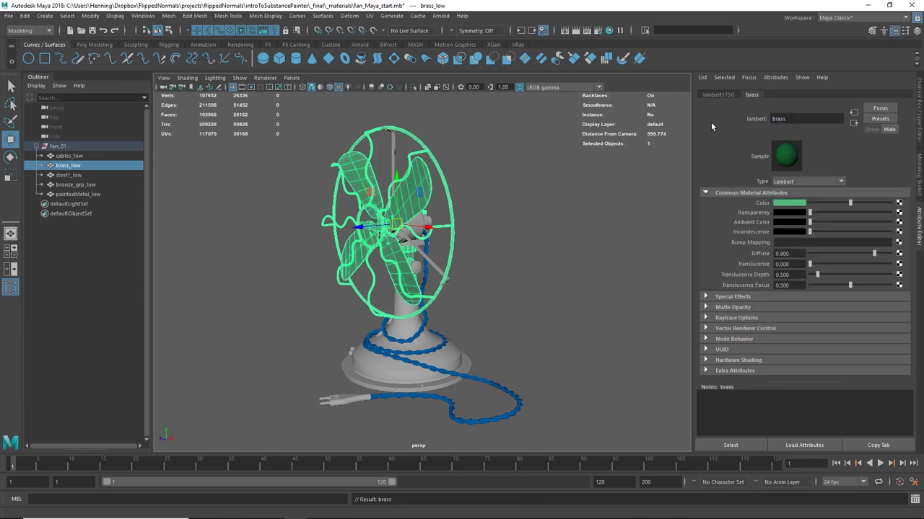
Assign a new Lambert material named paintedMetal to the paintedMetal_low mesh and colour it purple, hue about 267.7, saturation 1
left_click_drag(404, 253, 505, 253, "alt")
left_click(400, 231)
mouse_move(446, 245)
right_mouse_down()
mouse_move(444, 489)
mouse_move(523, 430)
right_mouse_up()
double_click(788, 118)
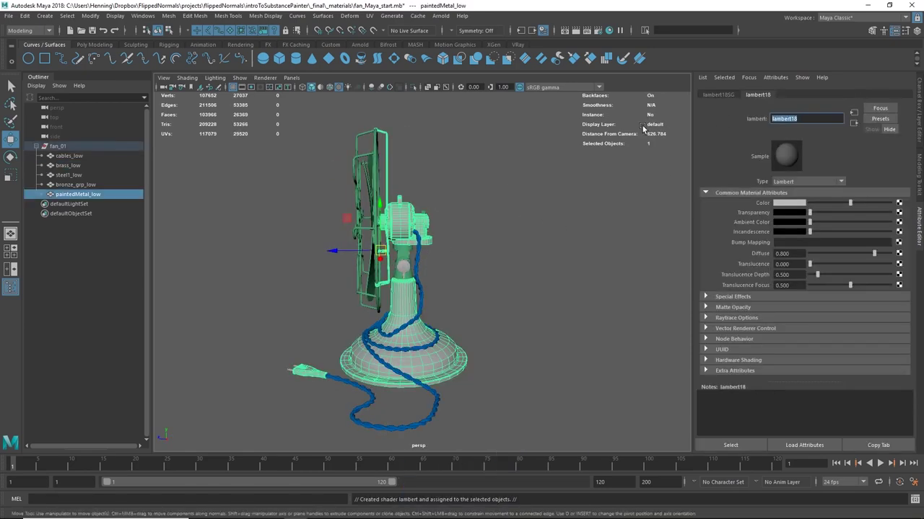
type("paintedMetal")
key("Return")
left_click(789, 203)
left_click(844, 202)
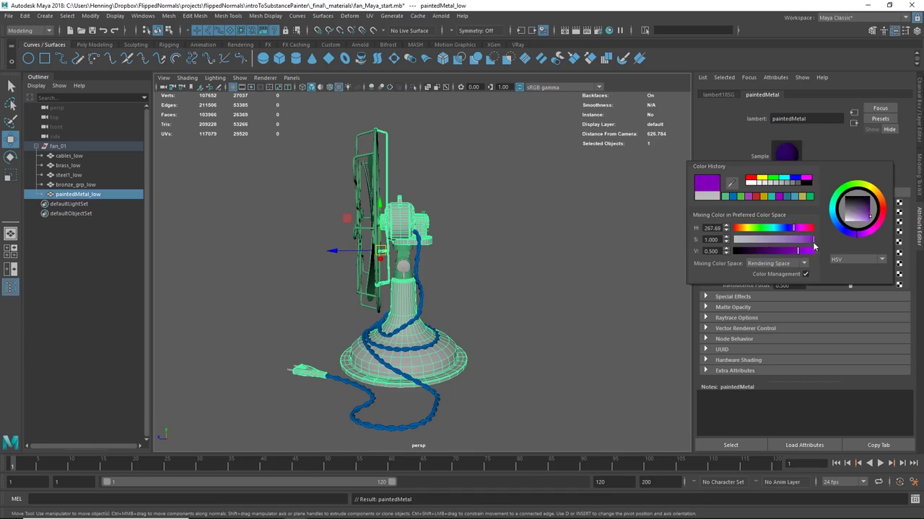
left_click_drag(404, 252, 462, 252, "alt")
left_click(467, 239)
Assign another new Lambert material to the cables_low mesh and colour it green
left_click(419, 253)
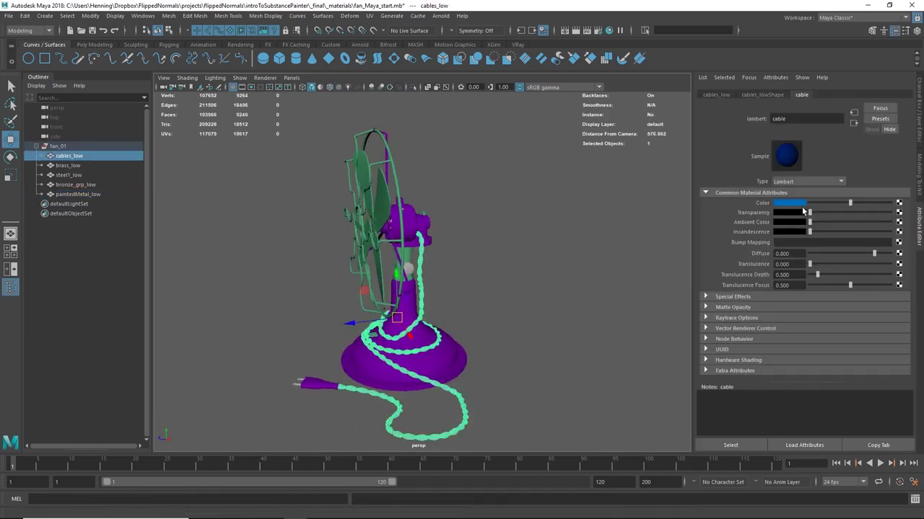
left_click(477, 238)
left_click(418, 256)
right_click_drag(422, 256, 505, 485)
left_click(789, 203)
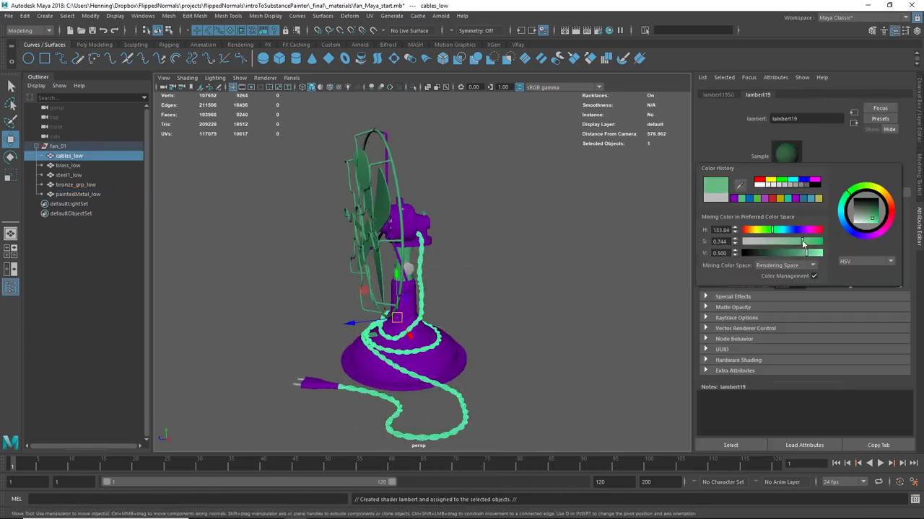
left_click(767, 190)
left_click(473, 253)
Recolour the cable mesh's new Lambert material yellow-green, with hue about 71.5 and saturation about 0.85
left_click(423, 257)
left_click(789, 203)
left_click(775, 184)
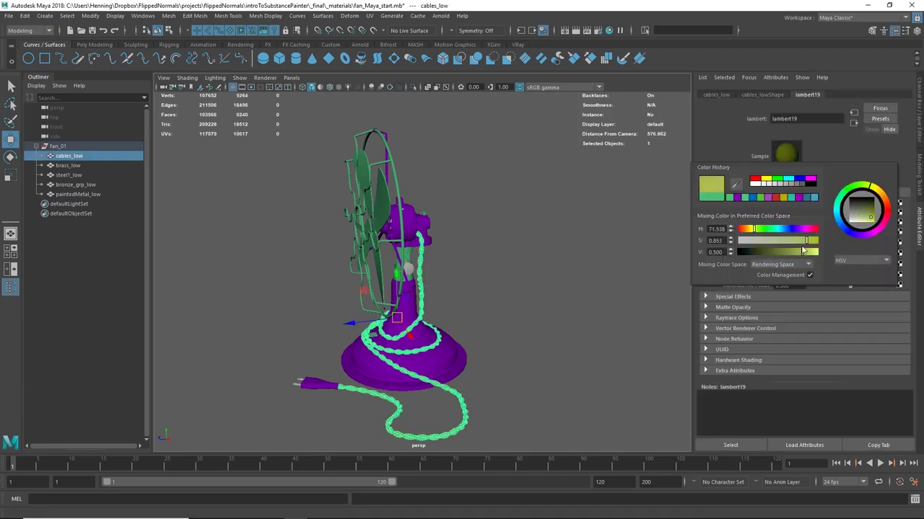
left_click(476, 246)
right_click_drag(420, 247, 520, 237, "alt")
left_click_drag(519, 237, 356, 252, "alt")
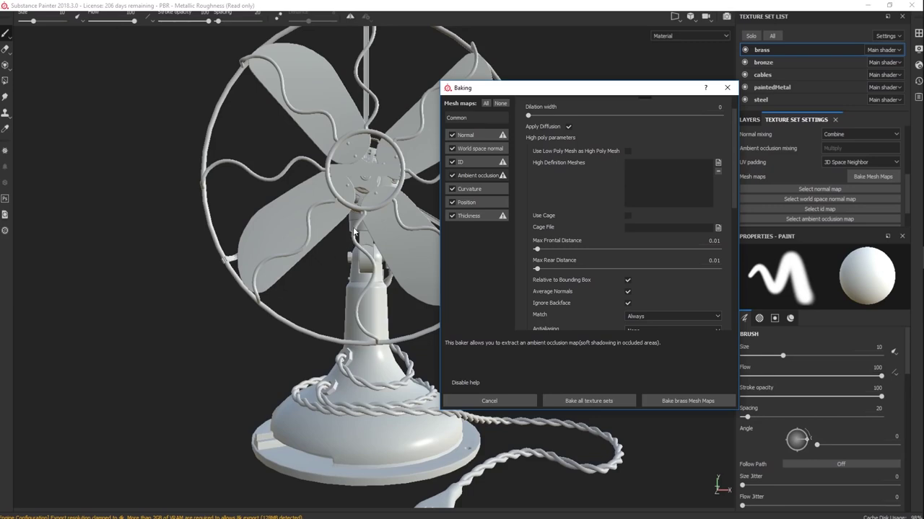
In Substance Painter, load the high-definition fan mesh into the high poly parameters for baking
left_click(718, 163)
double_click(616, 177)
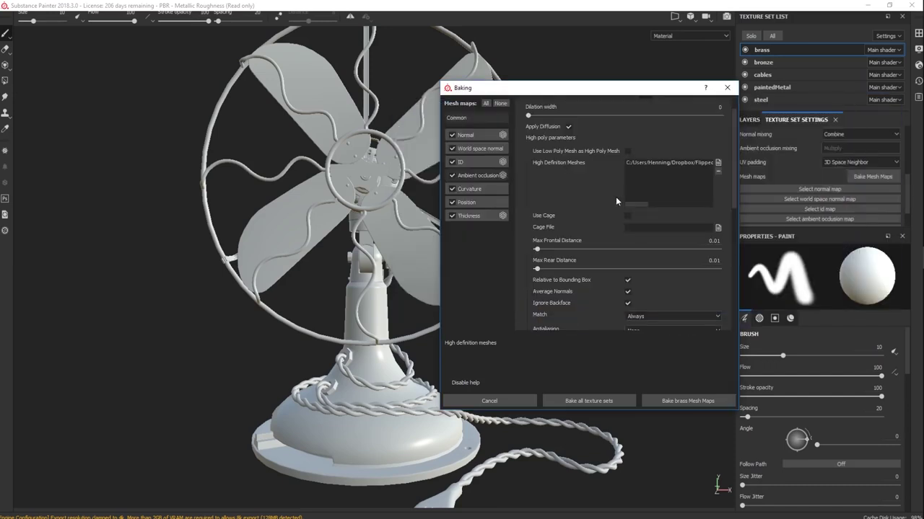
scroll(571, 190, "down", 3)
Change the ID baker's Color Source and bake the mesh maps of the brass texture set
left_click(469, 161)
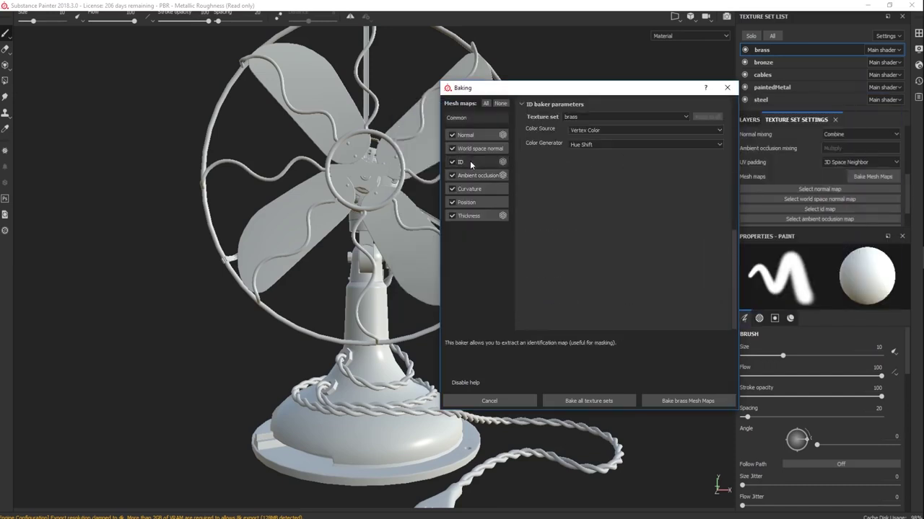
left_click(586, 134)
left_click(585, 132)
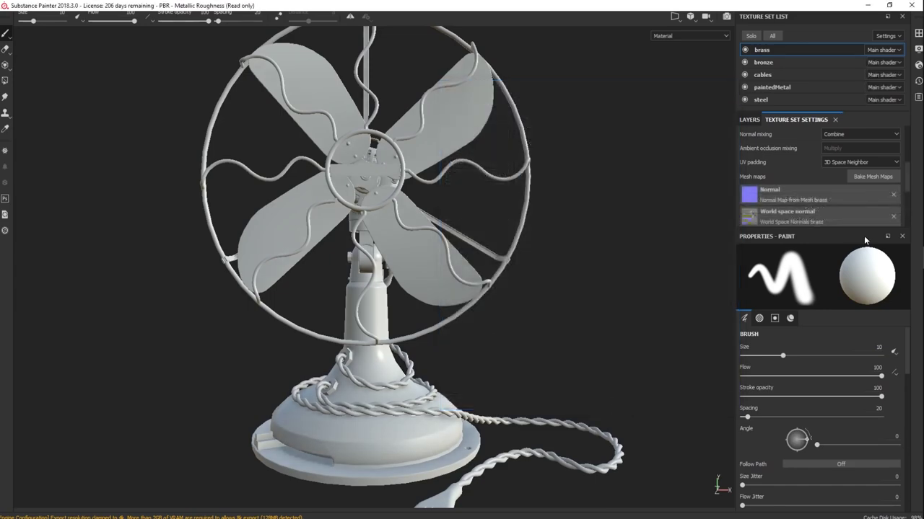
Examine the baked mesh maps of the brass texture set in its settings and on the fan model
scroll(851, 210, "down", 2)
scroll(835, 197, "down", 1)
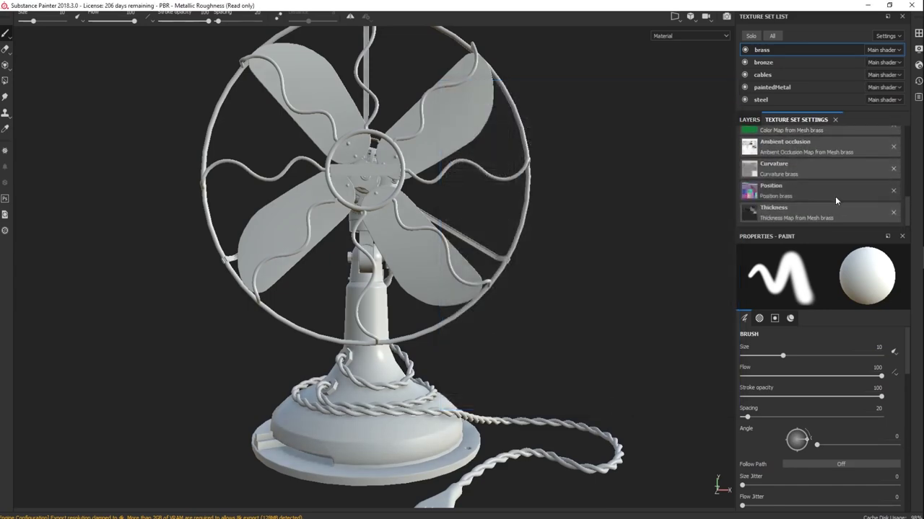
key("b")
key("b")
key("b")
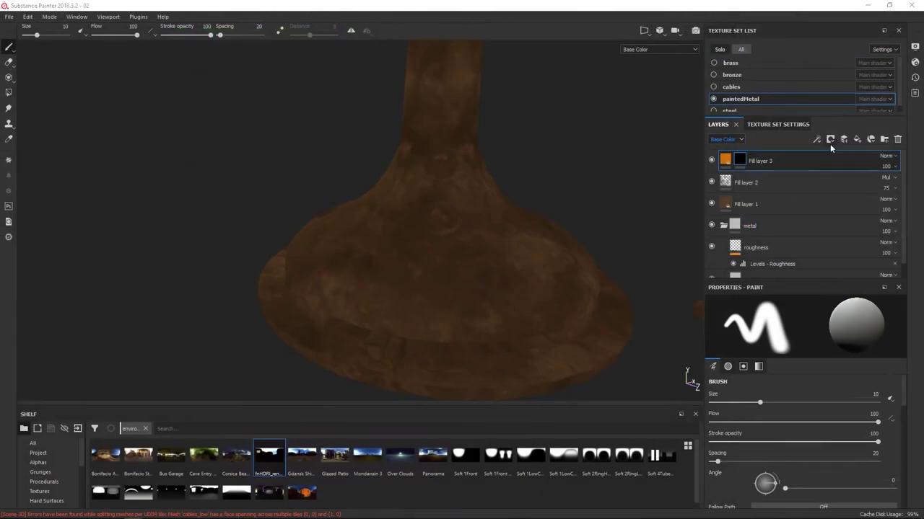
Add a fill to Fill layer 3's mask, search for grunge stains textures and apply Grunge Stains Large Hollow
left_click(830, 140)
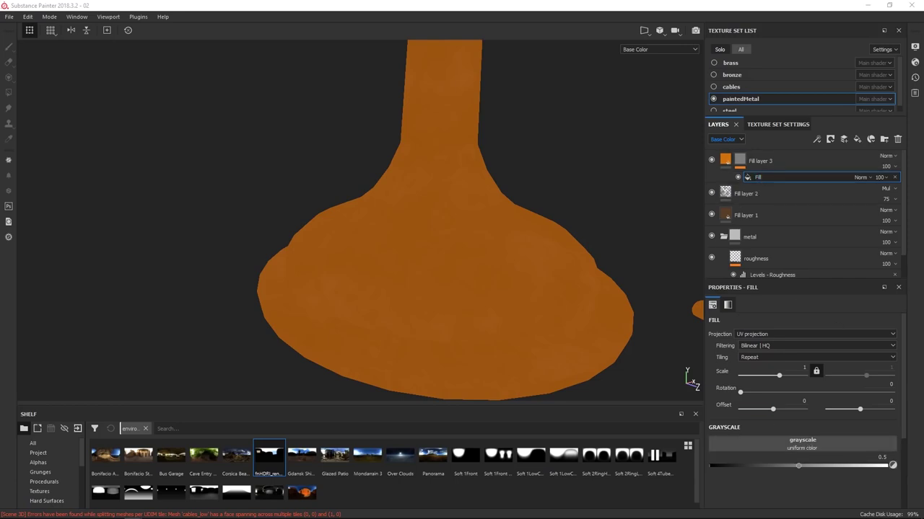
left_click(838, 447)
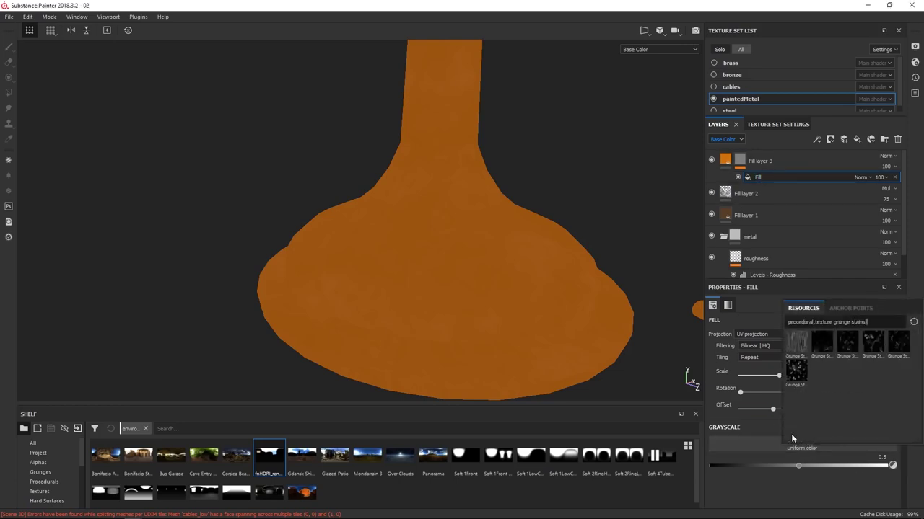
left_click(796, 342)
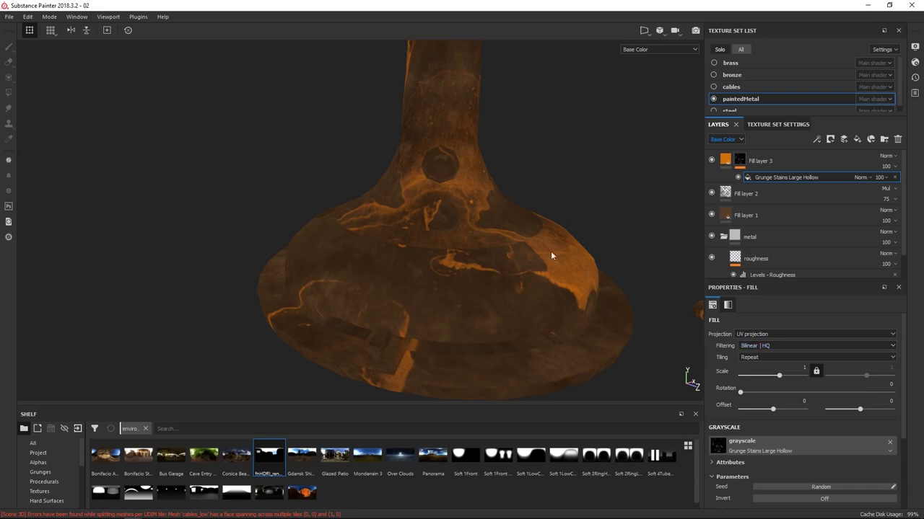
Set the grunge mask fill to Tri-planar projection with hardness 0
left_click(772, 334)
left_click(757, 347)
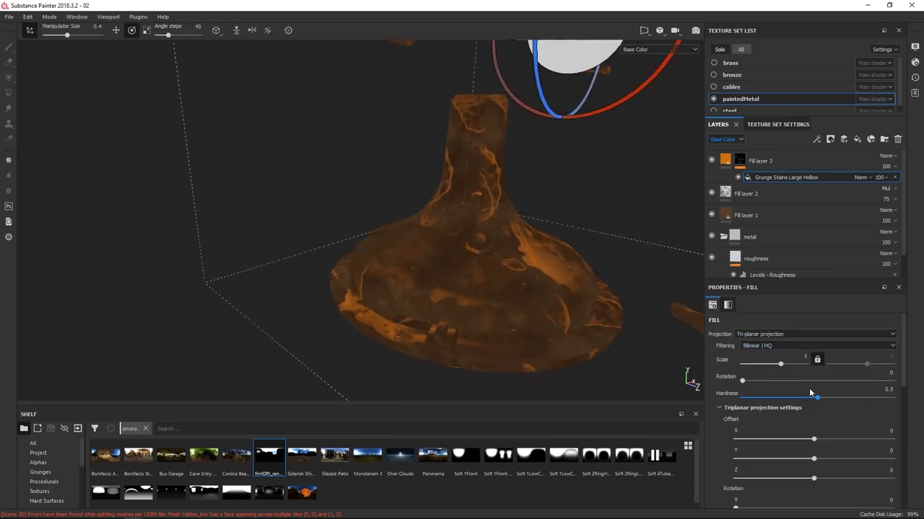
left_click_drag(810, 396, 728, 397)
left_click_drag(462, 296, 455, 227, "alt")
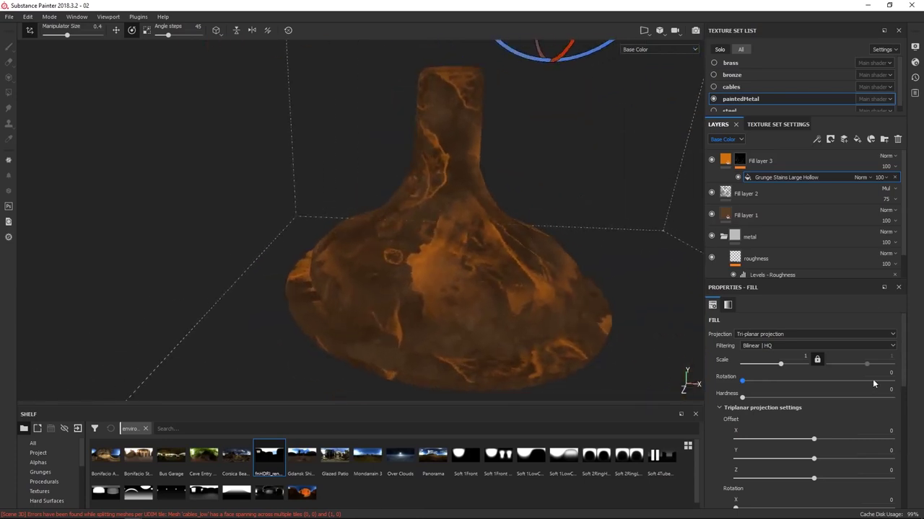
Set the Grunge Stains Large Hollow fill's opacity to 76 and display the full material on the fan base
left_click_drag(881, 177, 907, 197)
left_click_drag(476, 252, 392, 266, "alt")
mouse_move(524, 296)
left_mouse_down("alt")
mouse_move(534, 303)
mouse_move(515, 295)
mouse_move(453, 322)
left_mouse_up("alt")
key("m")
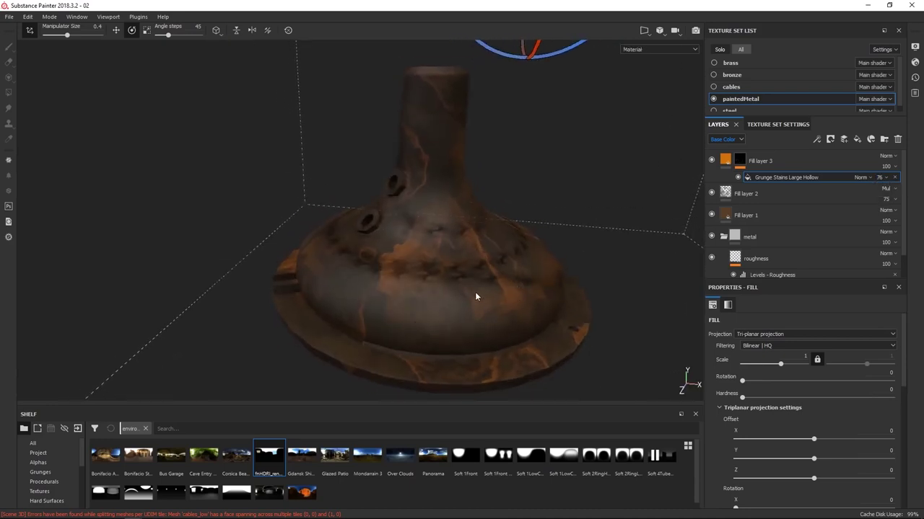
Rotate the environment lighting around the fan base and fine-tune the grunge stains fill's opacity
right_click_drag(515, 281, 662, 301, "shift")
left_click_drag(662, 300, 808, 250, "alt")
left_click(888, 177)
left_click_drag(901, 193, 895, 196)
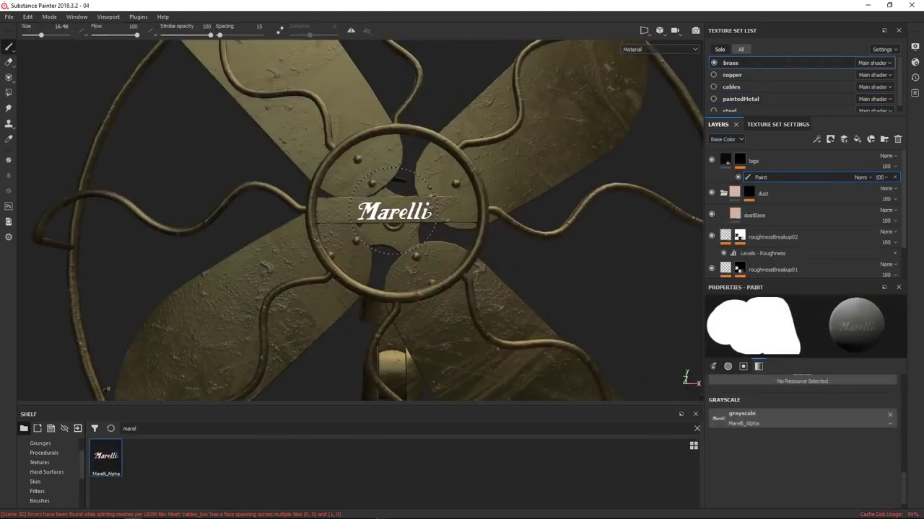
Stamp the Marelli_Alpha logo onto the fan's centre plate and set the logo layer's height to -0.1043
left_click(396, 211)
scroll(490, 268, "down", 3)
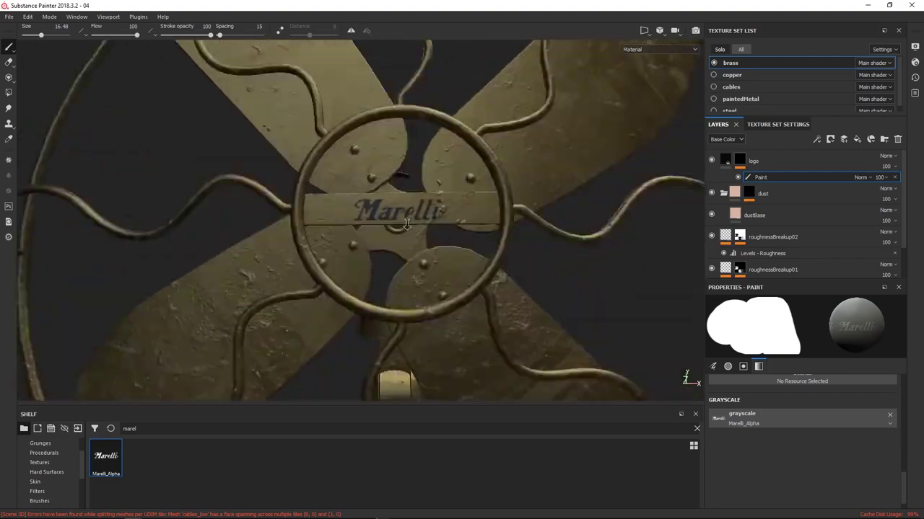
left_click(777, 162)
mouse_move(798, 458)
left_mouse_down()
mouse_move(774, 459)
mouse_move(788, 459)
left_mouse_up()
scroll(461, 270, "up", 5)
scroll(404, 240, "down", 5)
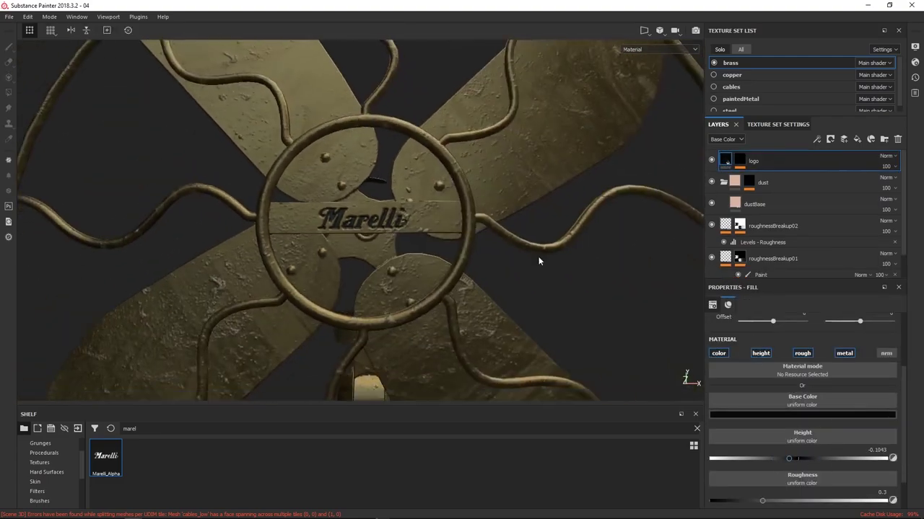
scroll(404, 240, "up", 5)
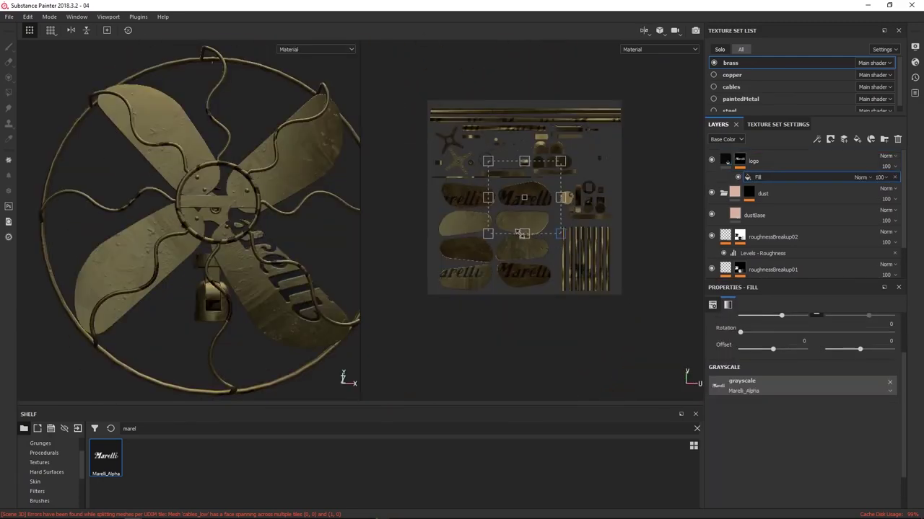
Scale the Marelli logo fill to about 7.09 and move it over the centre plate's UVs, offset about 0.24 and 0.32
left_click_drag(520, 233, 561, 233)
scroll(216, 216, "up", 4)
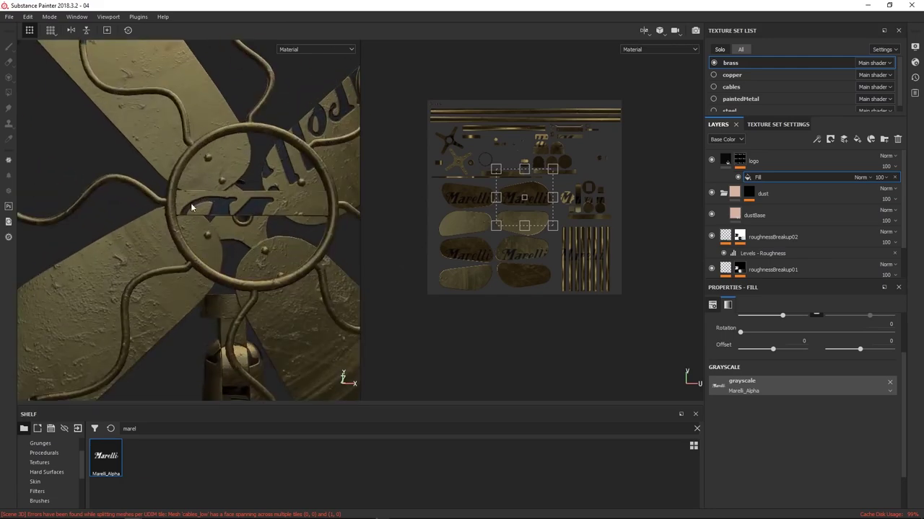
middle_click_drag(603, 122, 570, 160)
scroll(570, 161, "up", 2)
left_click_drag(462, 259, 513, 205)
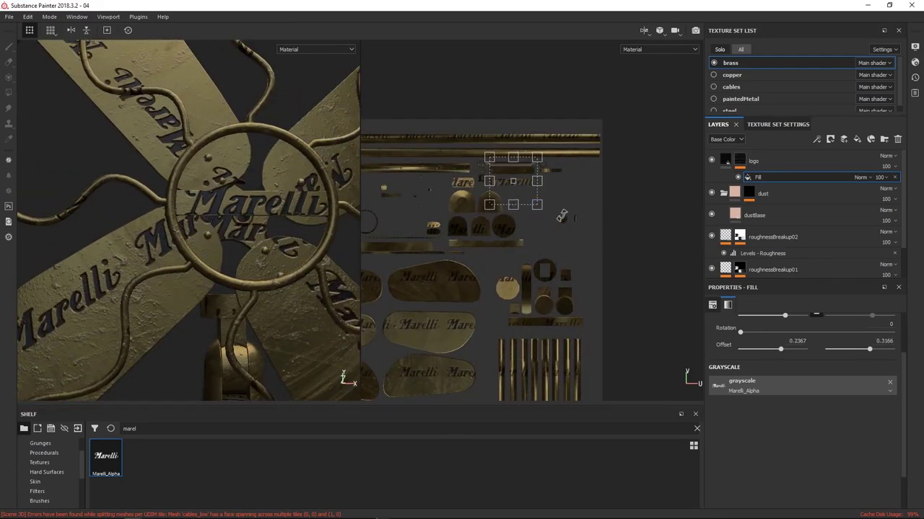
Set the logo fill's tiling to None and check the single logo on the fan's centre plate
scroll(754, 354, "up", 3)
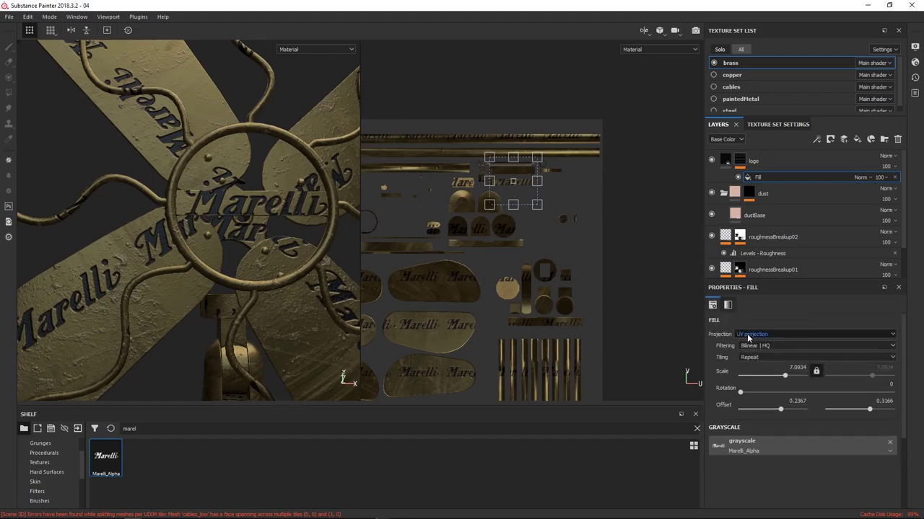
left_click(753, 358)
left_click(746, 365)
key("f")
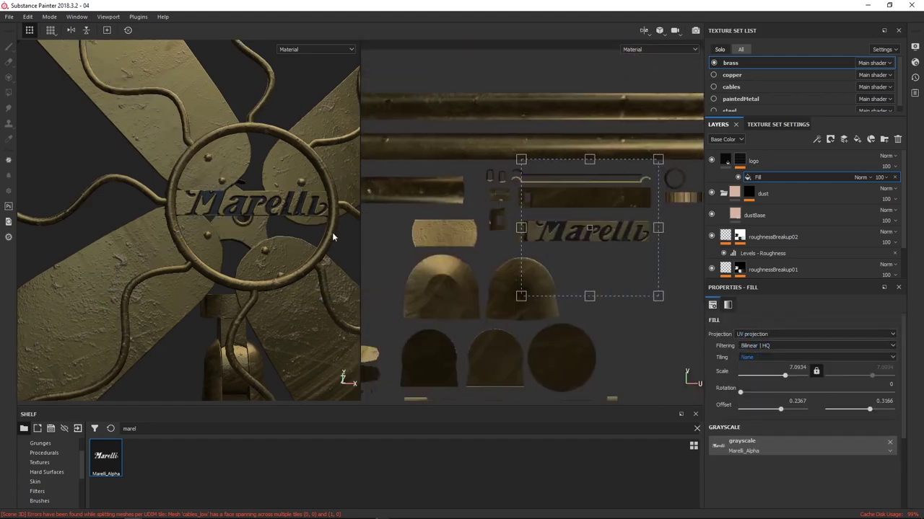
key("f")
scroll(570, 224, "up", 2)
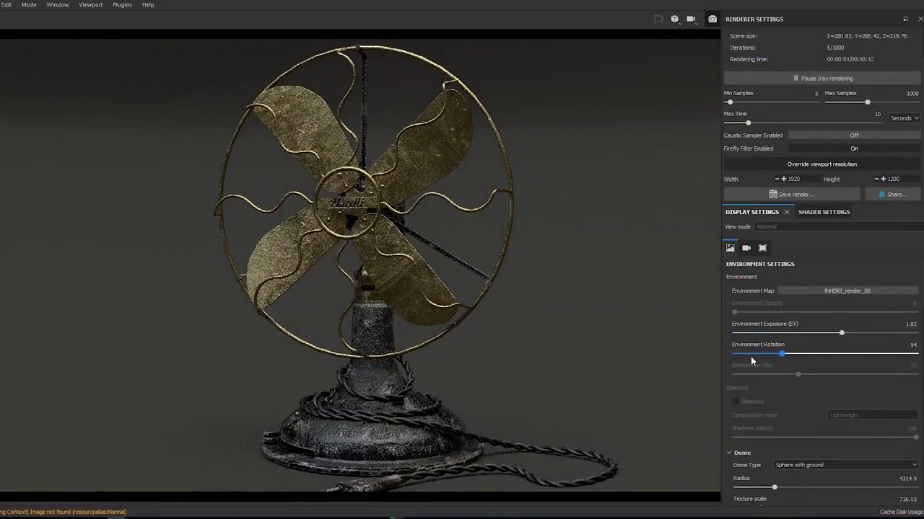
Rotate the environment slightly in the Iray render and adjust the ground's Y position
mouse_move(781, 353)
left_mouse_down()
mouse_move(835, 354)
mouse_move(775, 355)
left_mouse_up()
scroll(742, 336, "down", 5)
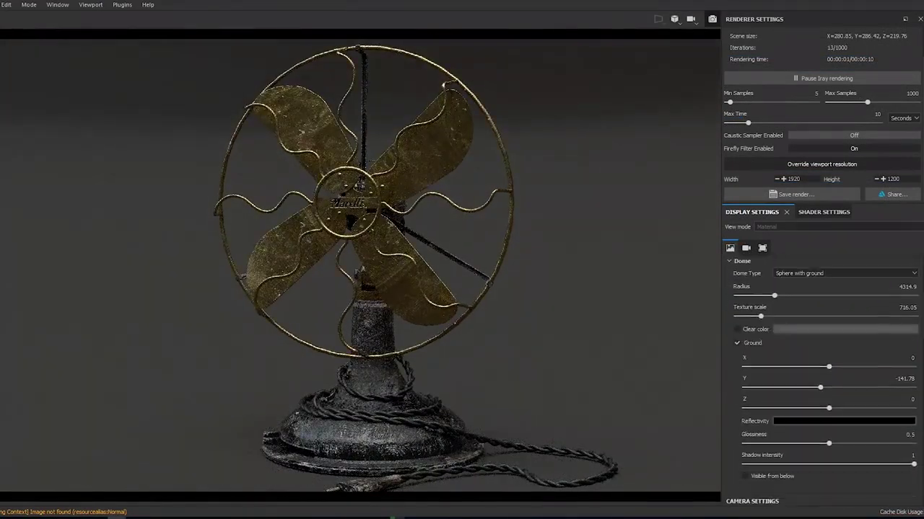
left_click(749, 337)
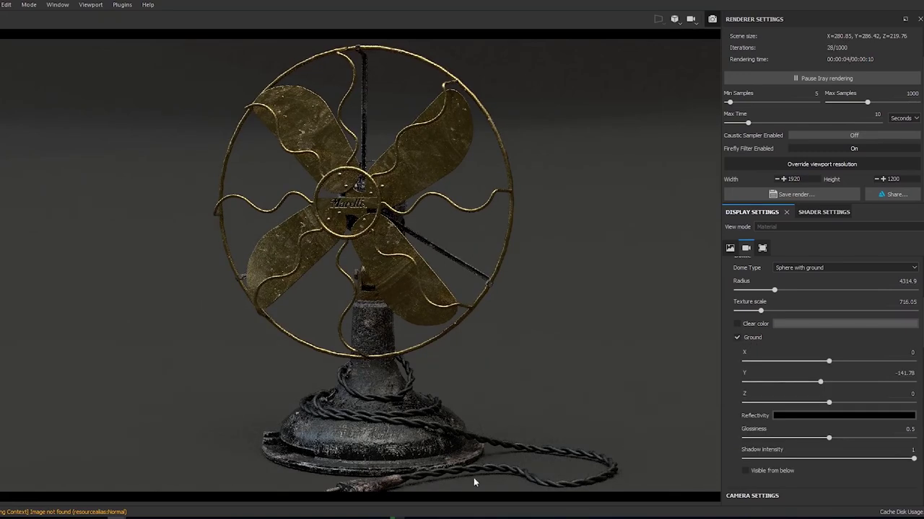
mouse_move(820, 381)
left_mouse_down()
mouse_move(829, 382)
mouse_move(821, 385)
left_mouse_up()
Set the render camera's aperture to 5.73 and adjust the focus distance to focus on the fan's centre
scroll(808, 404, "down", 4)
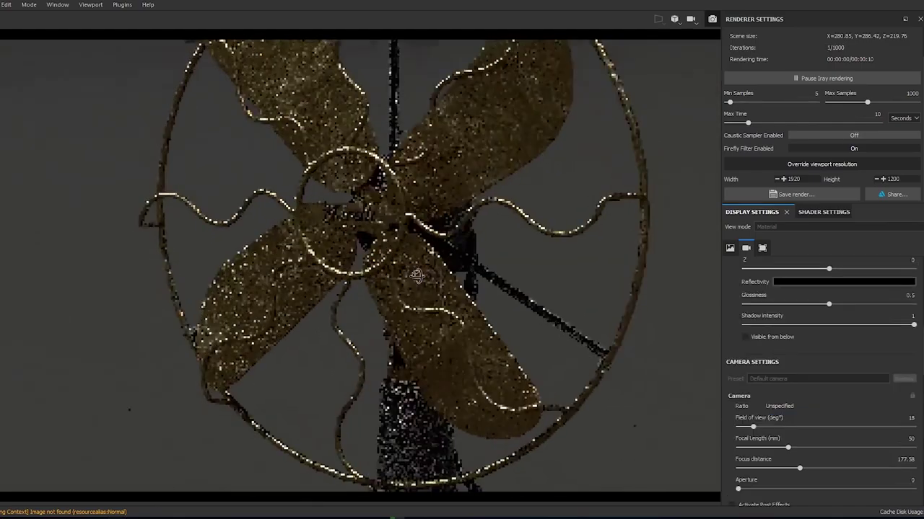
left_click_drag(752, 493, 755, 490)
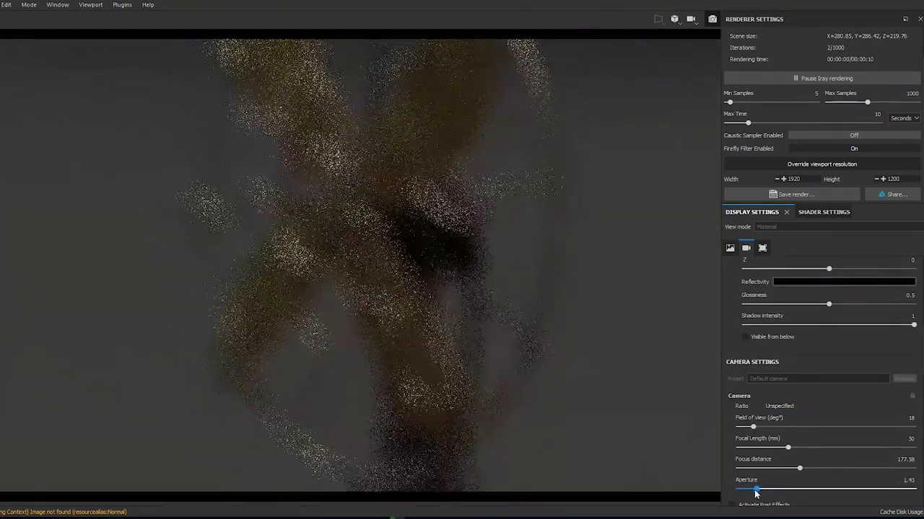
left_click_drag(799, 468, 833, 468)
left_click_drag(756, 489, 773, 489)
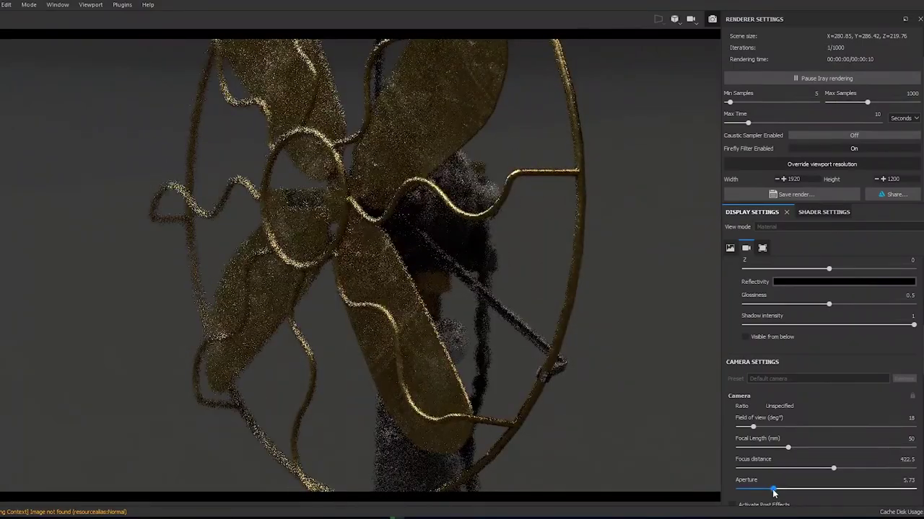
left_click(358, 205)
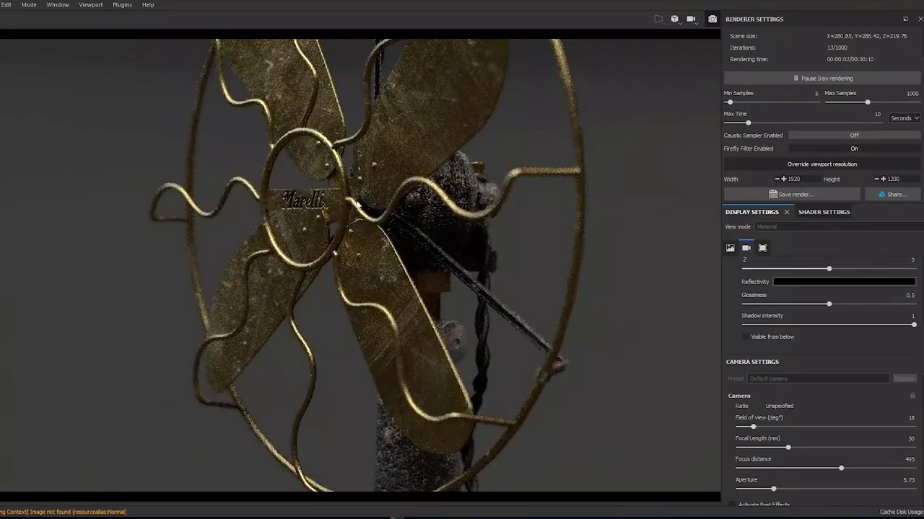
left_click(339, 215)
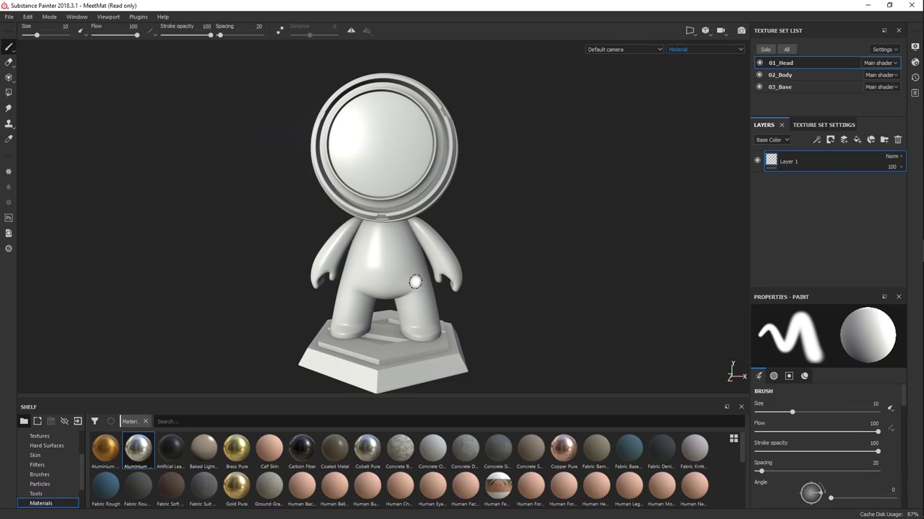
Switch to Firefox and skim the PBR Guide overview page and Part 1 down to the section on dielectric reflectance values
key("alt+Tab")
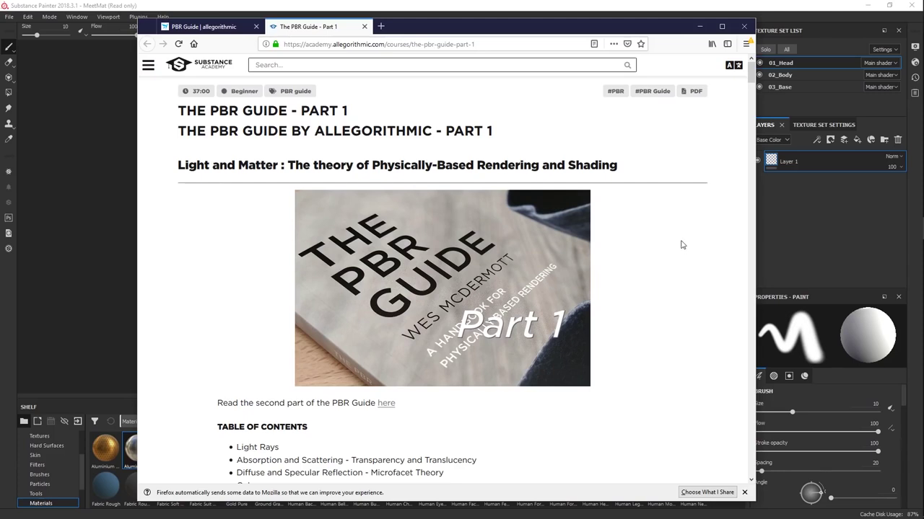
left_click(231, 29)
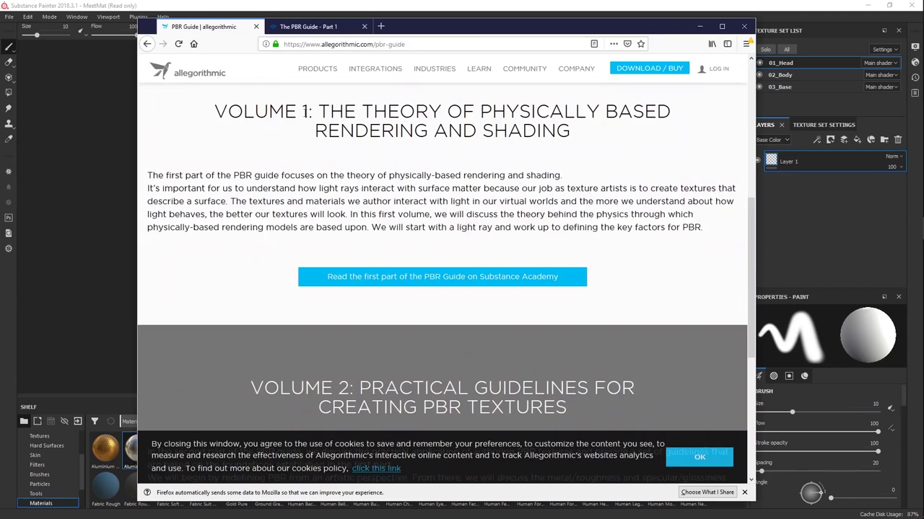
scroll(488, 152, "down", 5)
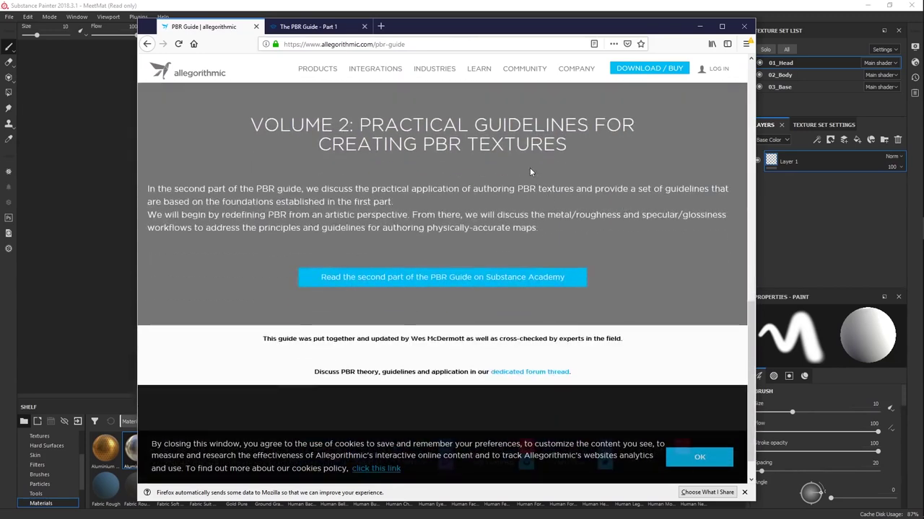
left_click(332, 28)
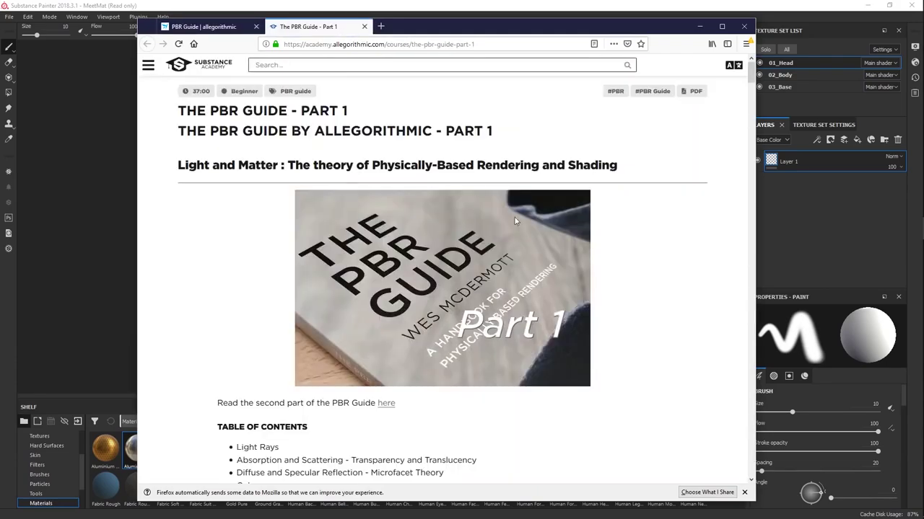
scroll(669, 227, "down", 20)
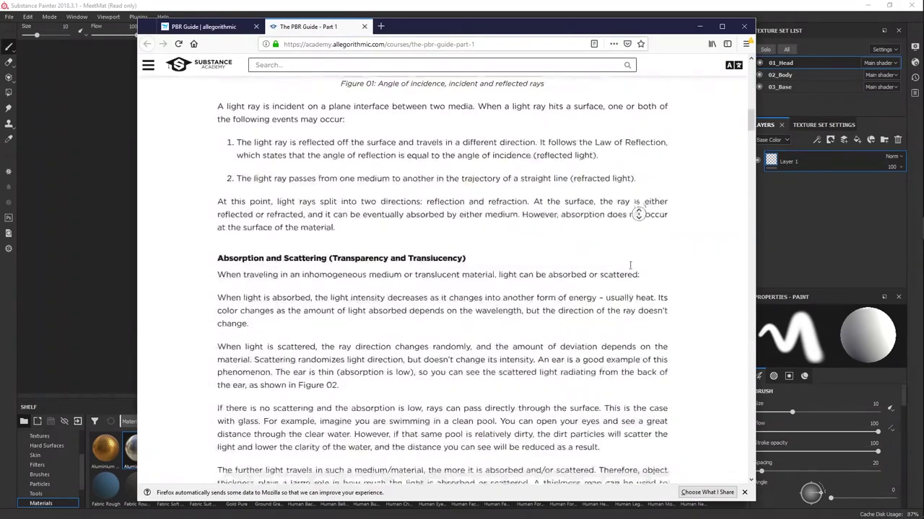
scroll(624, 292, "down", 2)
middle_click_drag(628, 270, 646, 320)
scroll(633, 260, "up", 2)
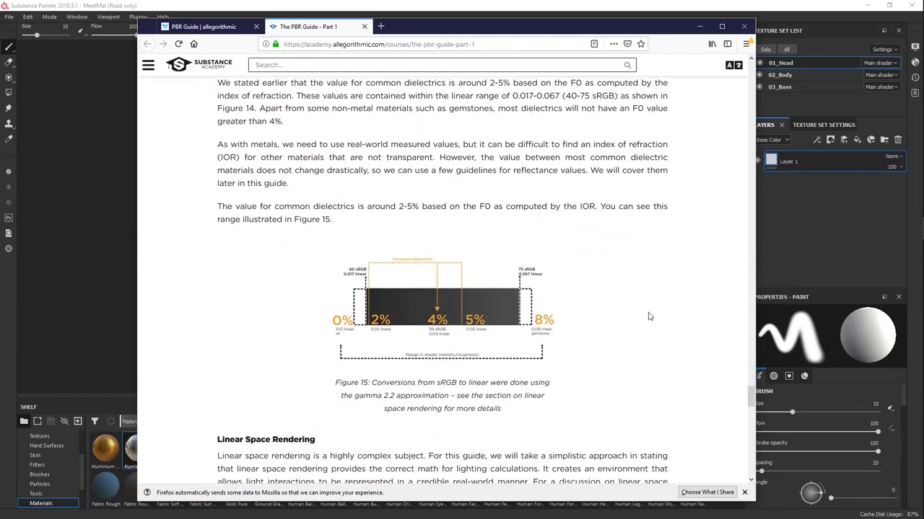
Return to Substance Painter, discard the current project's changes and open a fresh copy of the MeetMat sample
left_click(831, 205)
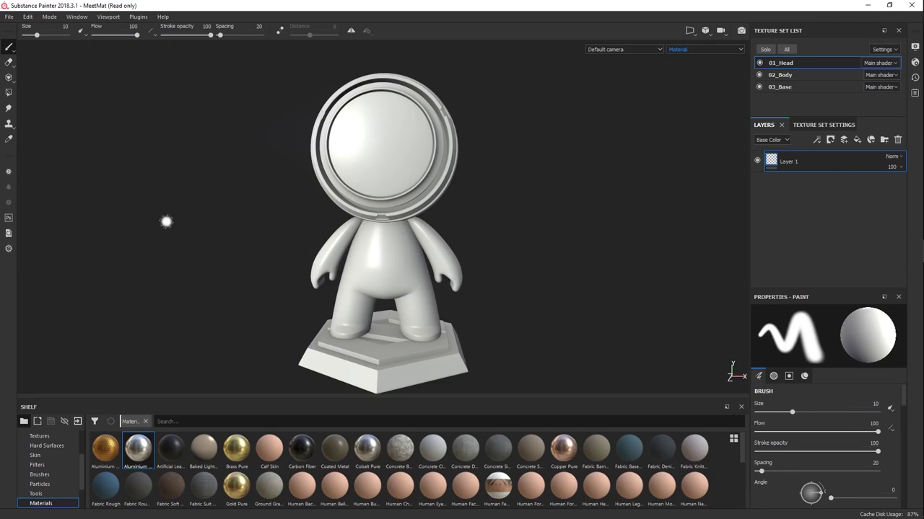
left_click(9, 16)
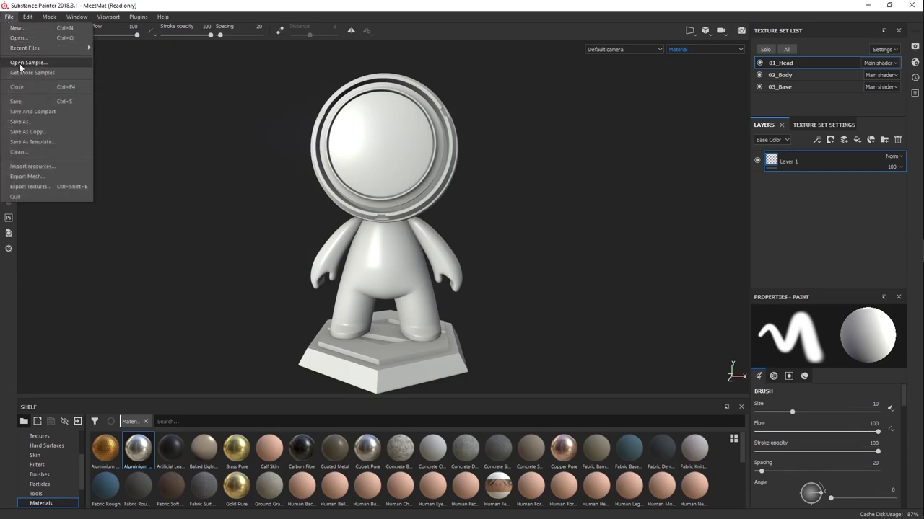
left_click(27, 62)
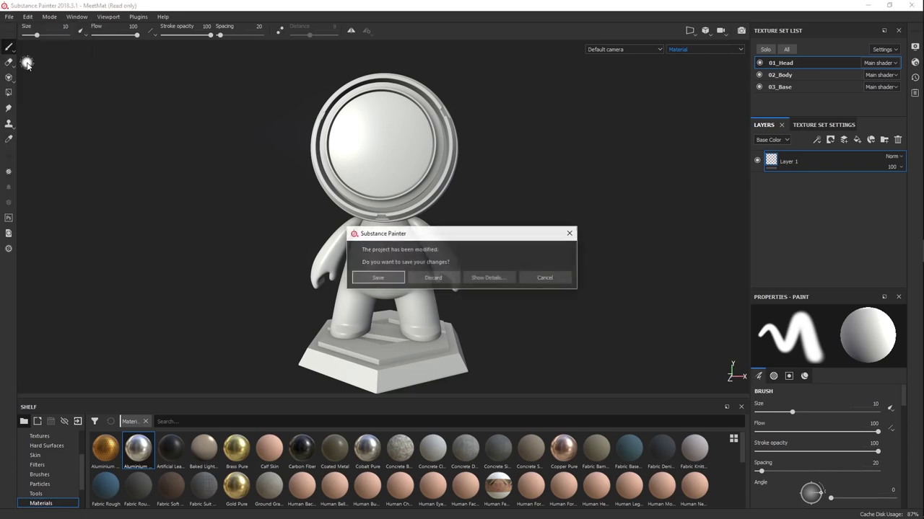
left_click(441, 279)
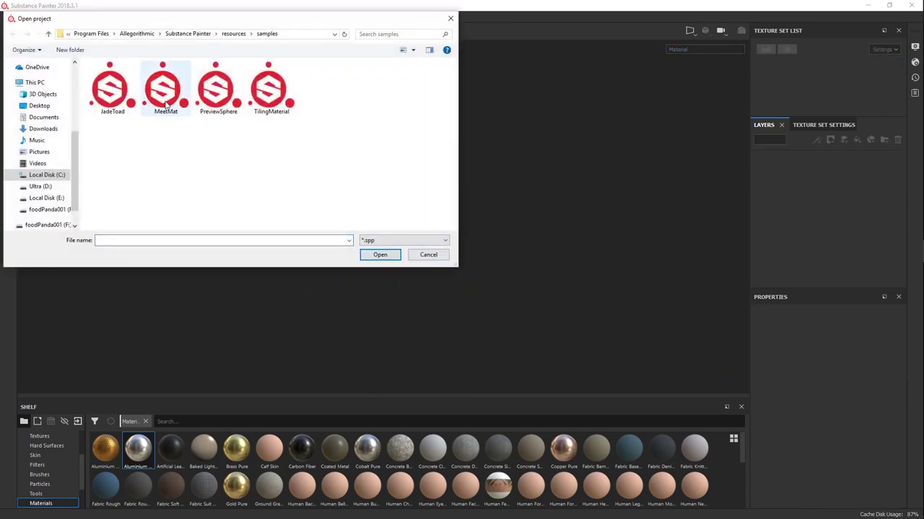
left_click(428, 254)
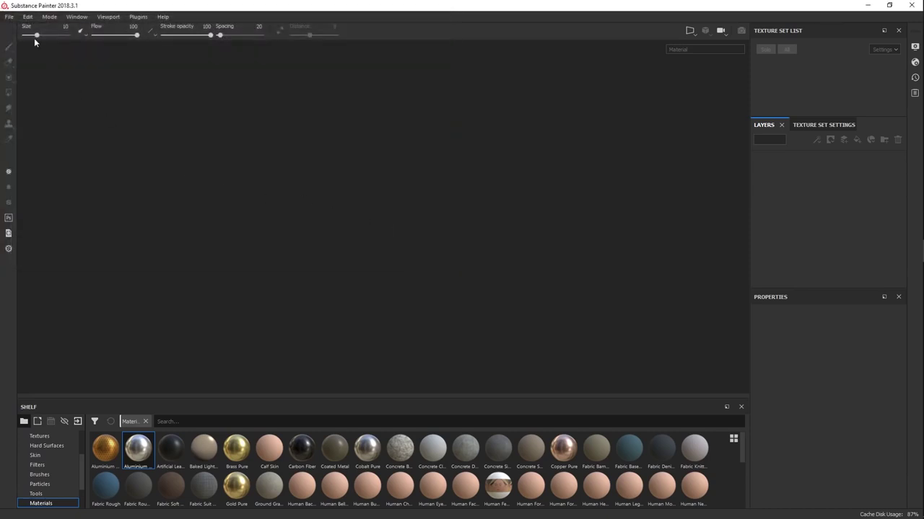
left_click(10, 16)
left_click(28, 63)
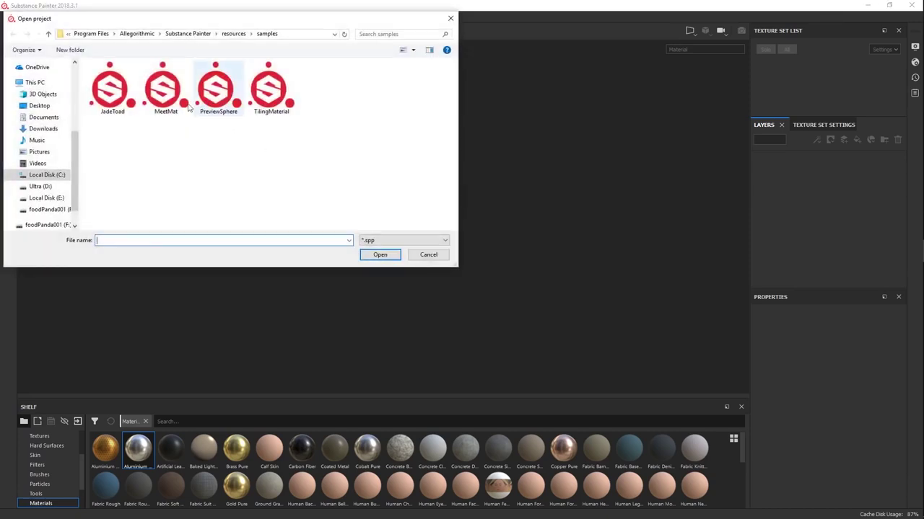
double_click(166, 90)
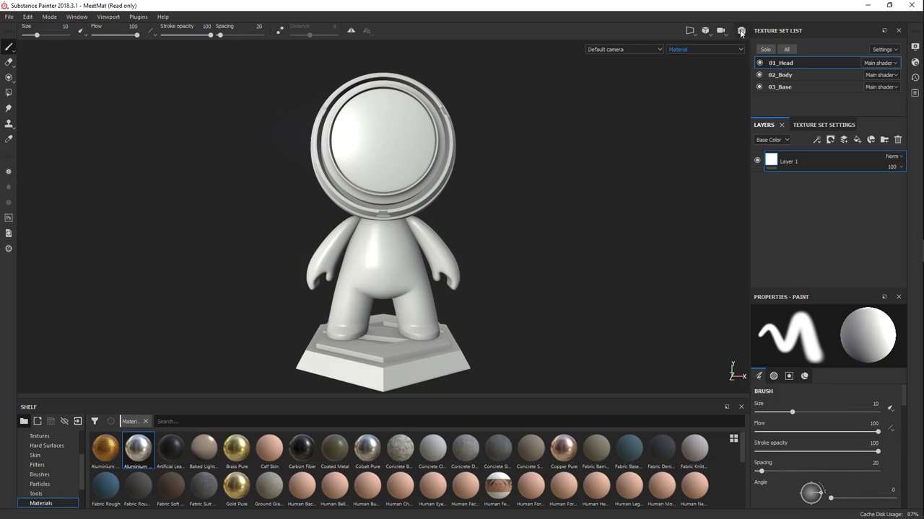
Display the normal and ambient occlusion mesh maps on the MeetMat model, and return to the Material view
left_click(759, 63)
left_click(759, 63)
left_click(703, 49)
scroll(737, 70, "down", 2)
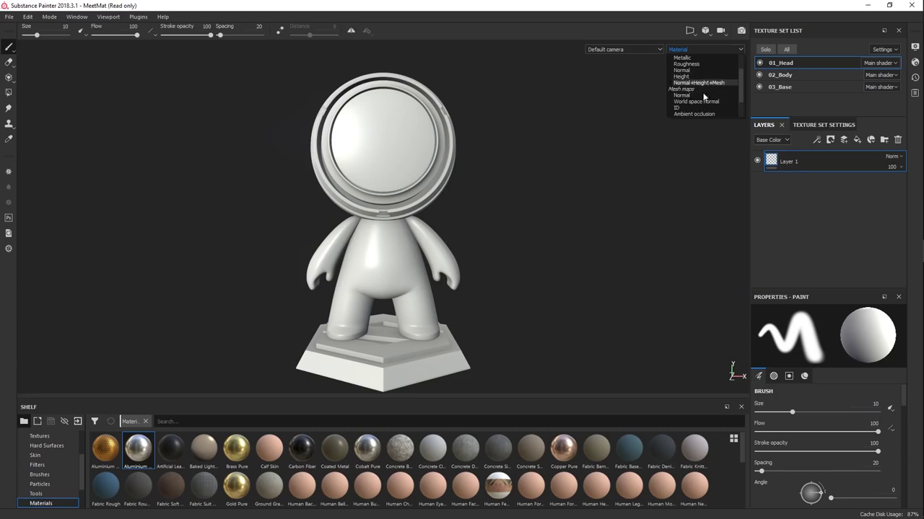
left_click(700, 97)
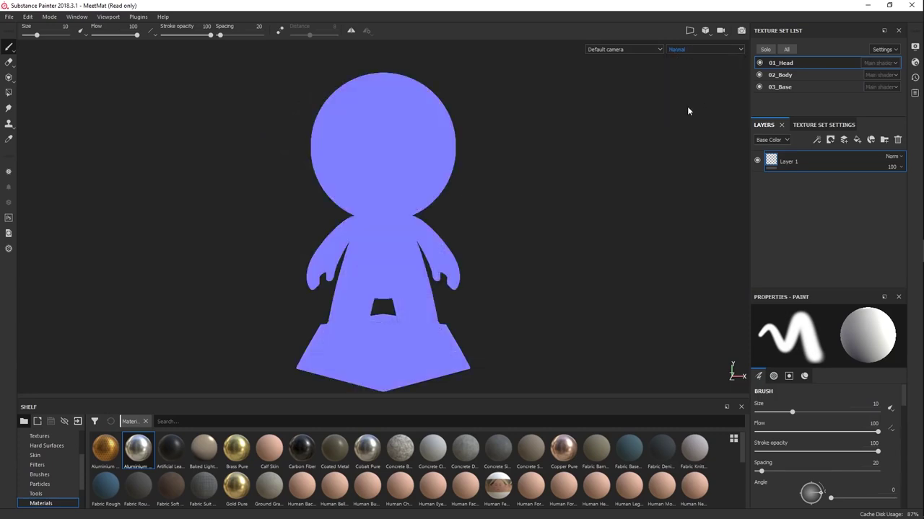
left_click(682, 50)
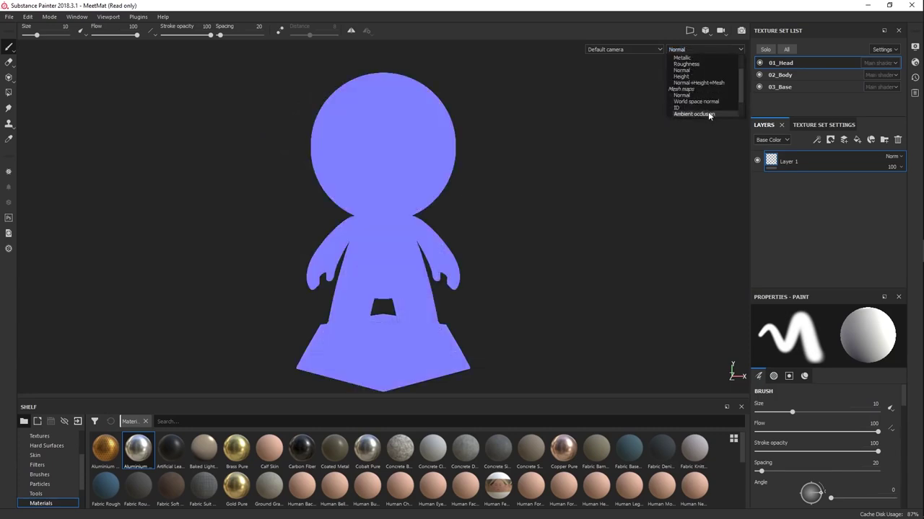
left_click(707, 114)
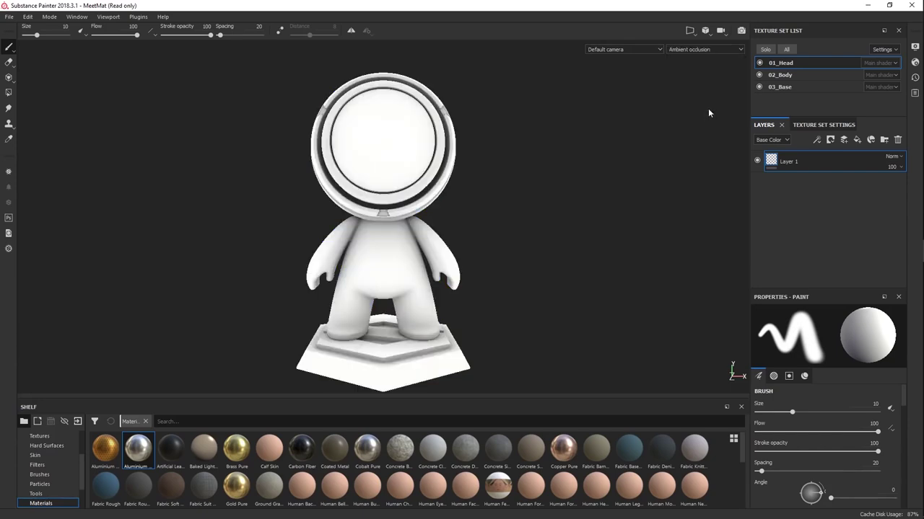
left_click(719, 48)
left_click_drag(739, 82, 739, 59)
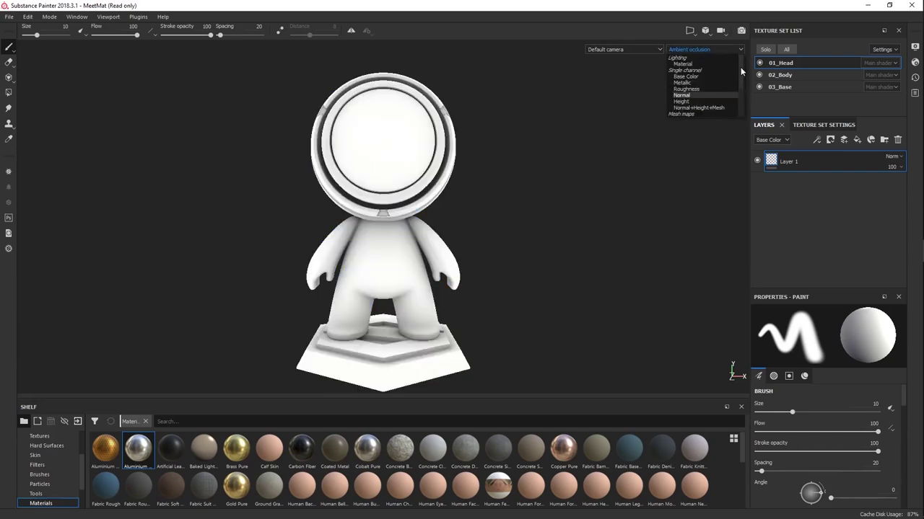
left_click(710, 63)
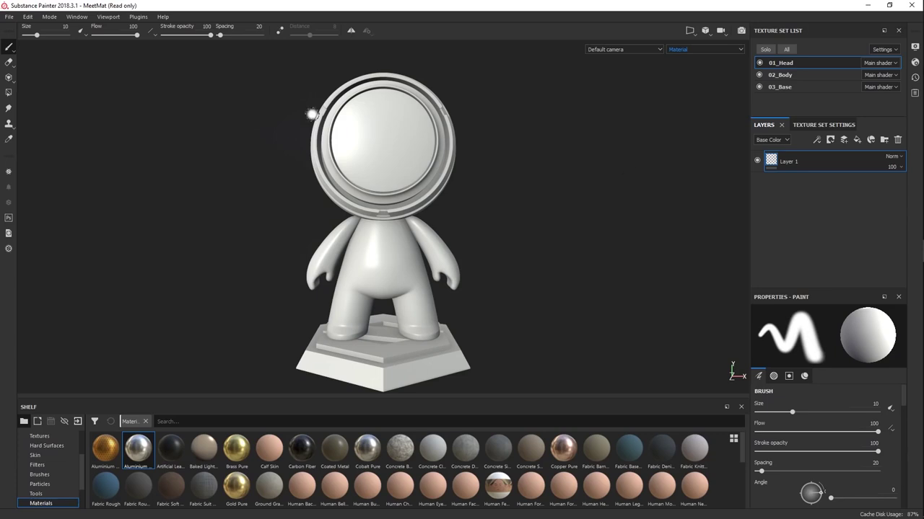
Reduce the paint brush size to about 2.01 for work on the head
key("ctrl")
mouse_move(414, 157)
right_mouse_down("shift")
mouse_move(405, 152)
mouse_move(427, 153)
mouse_move(414, 148)
right_mouse_up("shift")
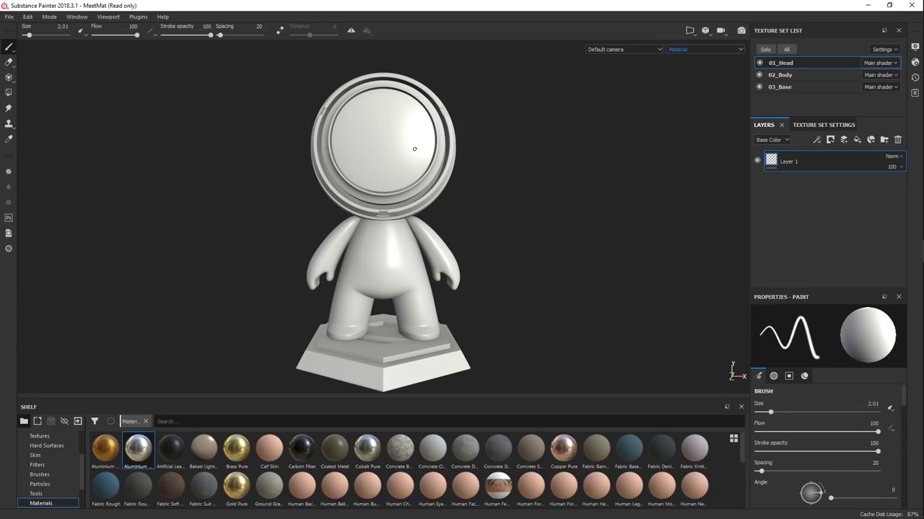
scroll(384, 159, "up", 5)
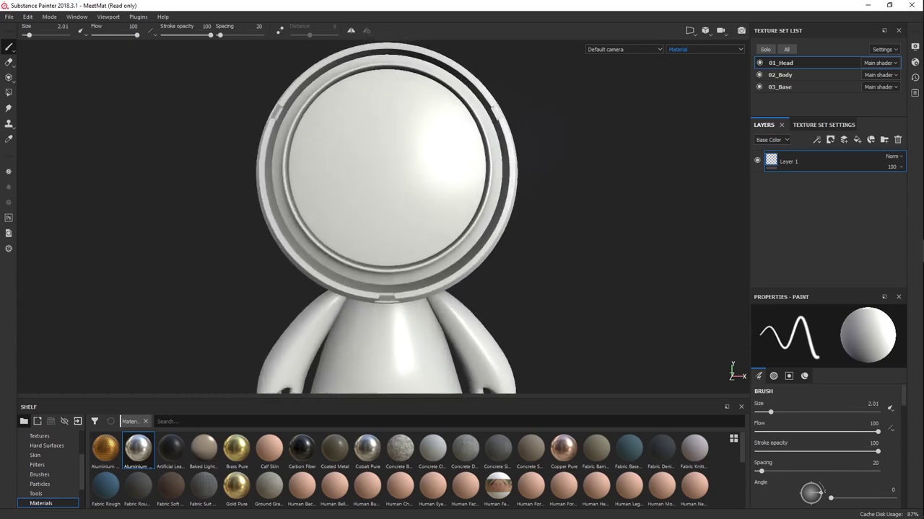
mouse_move(404, 150)
left_mouse_down("alt")
mouse_move(423, 192)
mouse_move(344, 177)
mouse_move(355, 231)
mouse_move(401, 239)
mouse_move(347, 221)
mouse_move(308, 108)
mouse_move(367, 236)
mouse_move(399, 261)
left_mouse_up("alt")
key("ctrl+z")
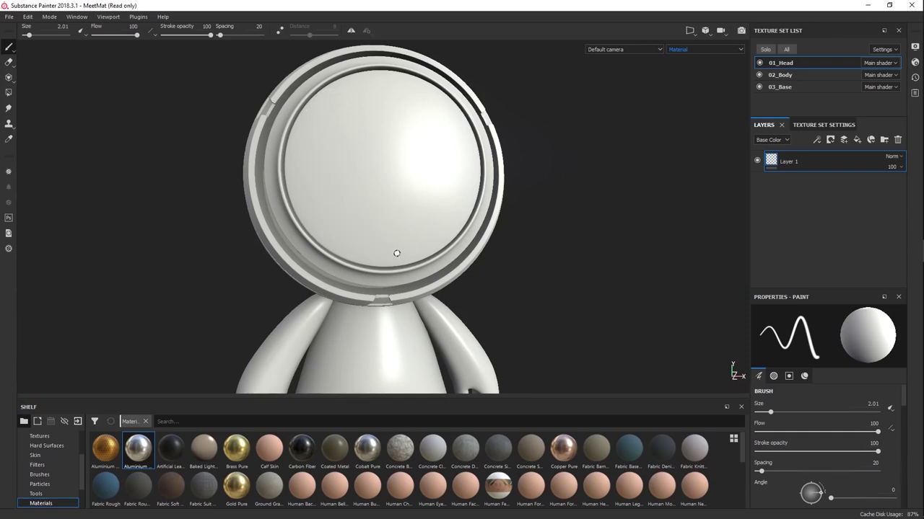
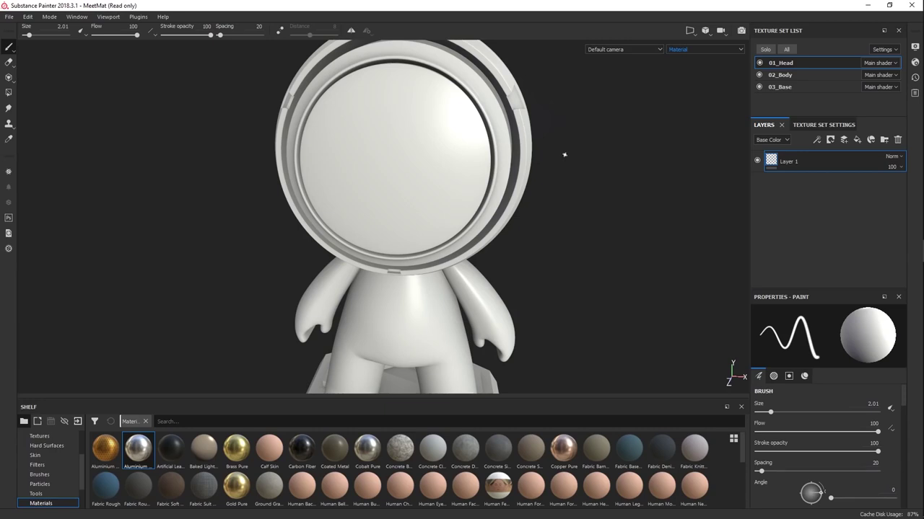
Add a fill layer to the 01_Head texture set with a golden yellow base color, about RGB 0.493, 0.321, 0.007
left_click_drag(571, 161, 725, 176, "alt")
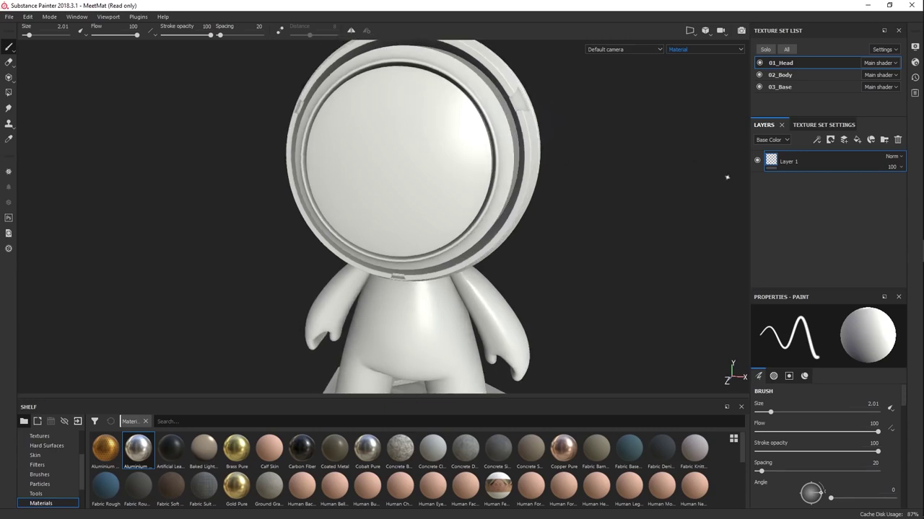
left_click(856, 140)
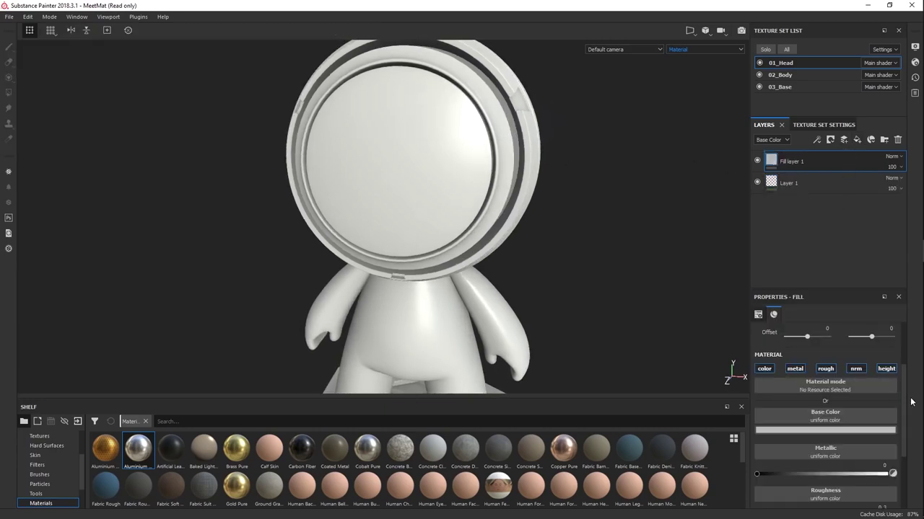
scroll(902, 411, "down", 2)
left_click(841, 402)
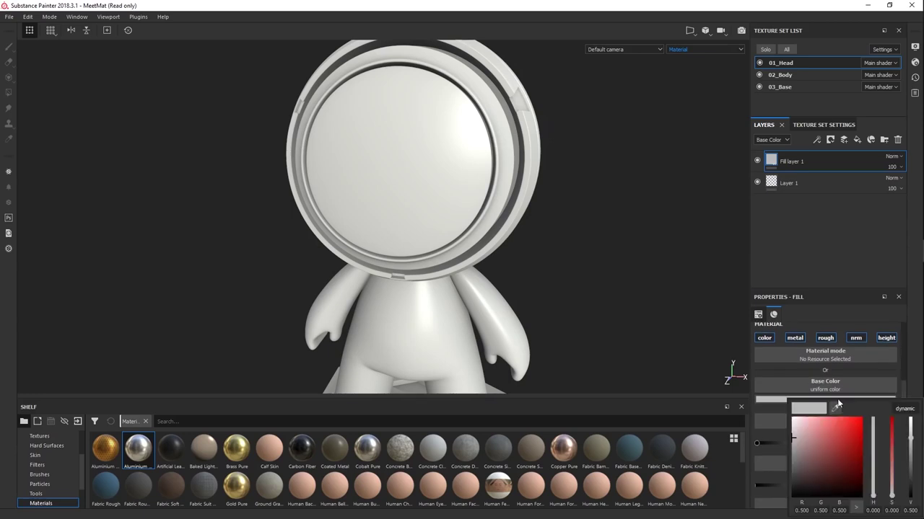
left_click(837, 441)
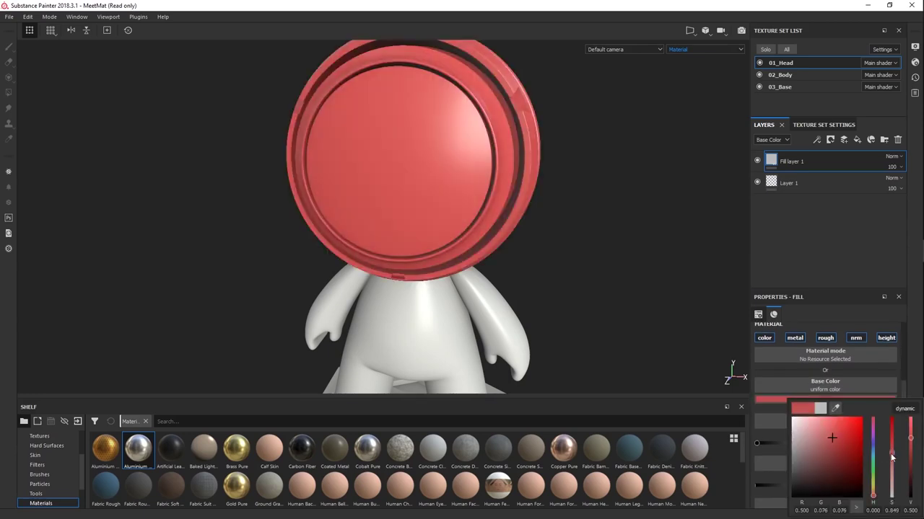
left_click_drag(872, 461, 873, 496)
left_click_drag(837, 441, 910, 441)
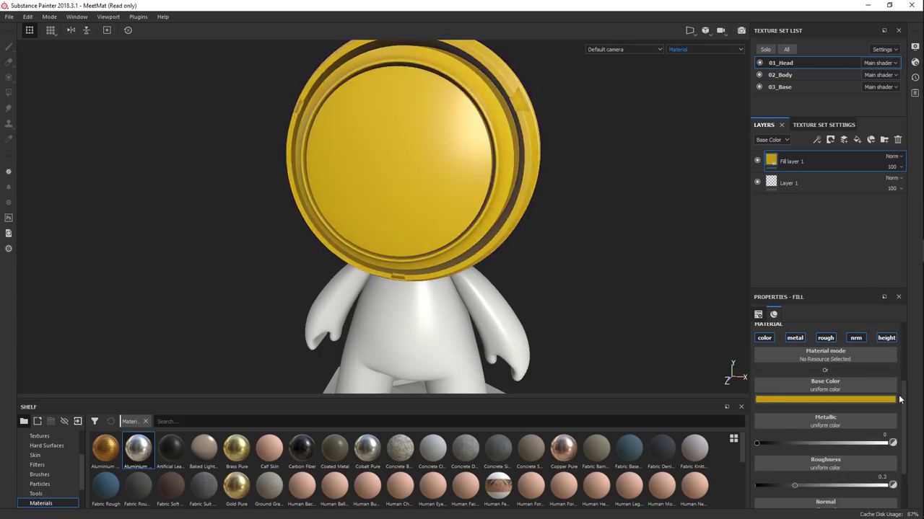
Set the golden fill layer's metallic to 1 and its roughness to about 0.12
left_click_drag(756, 443, 889, 447)
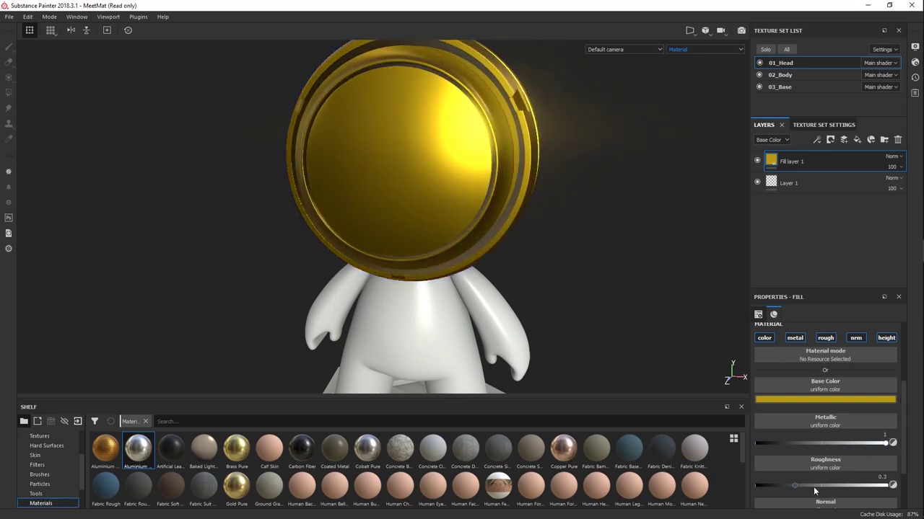
left_click_drag(794, 485, 771, 489)
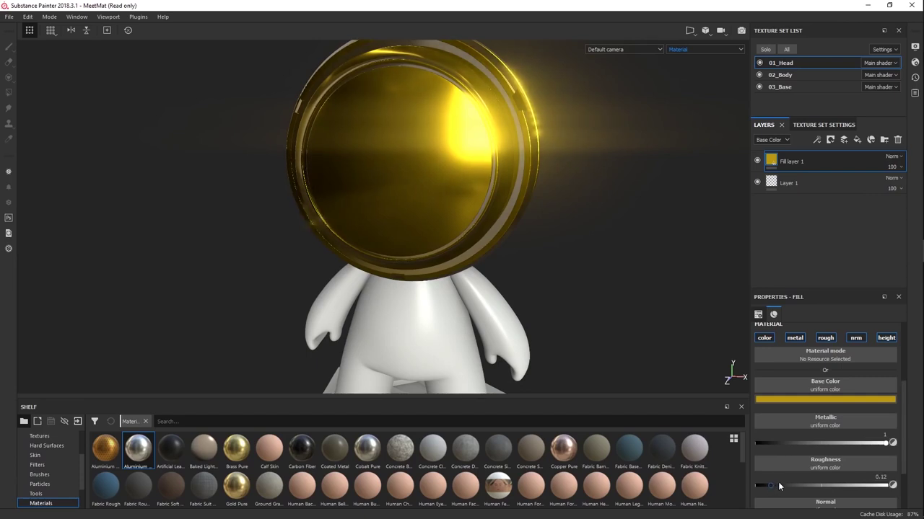
scroll(902, 435, "down", 2)
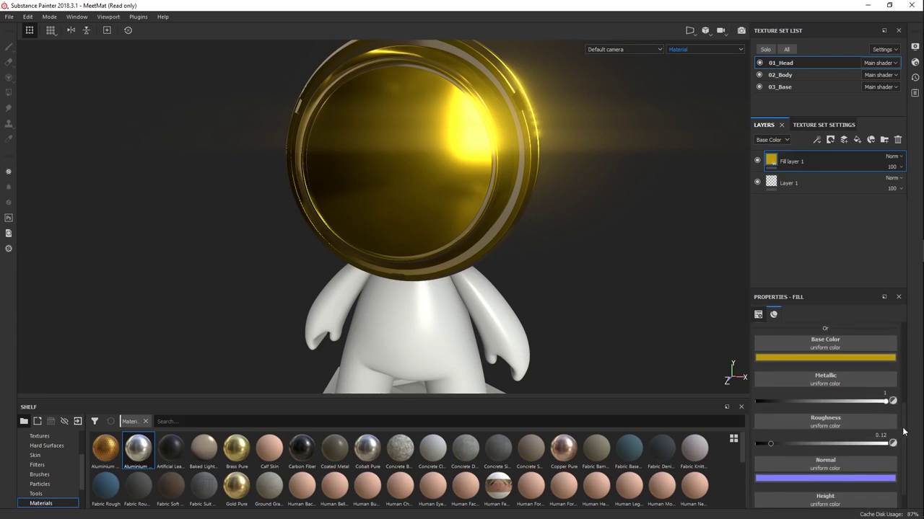
scroll(902, 434, "down", 1)
scroll(903, 435, "up", 2)
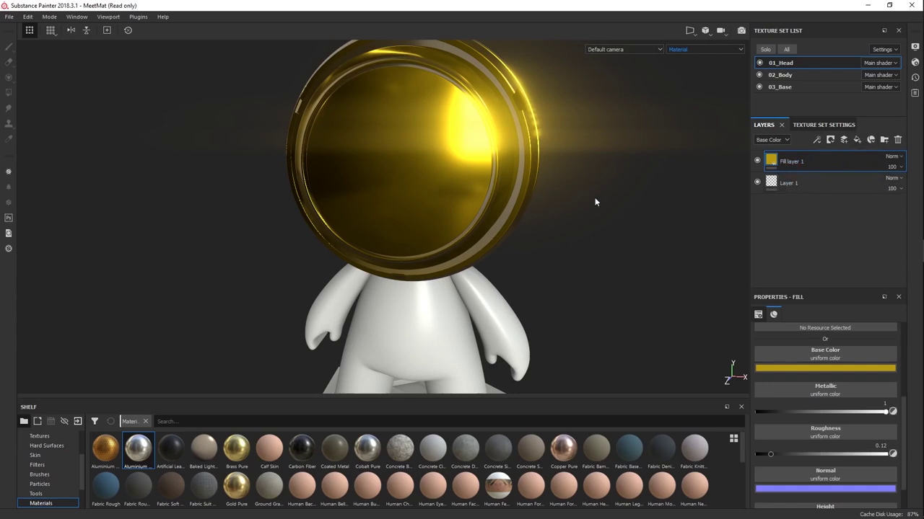
Brighten the head fill's base color to a full, saturated yellow and lower its roughness to about 0.07
left_click_drag(595, 202, 650, 318, "alt")
left_click(830, 369)
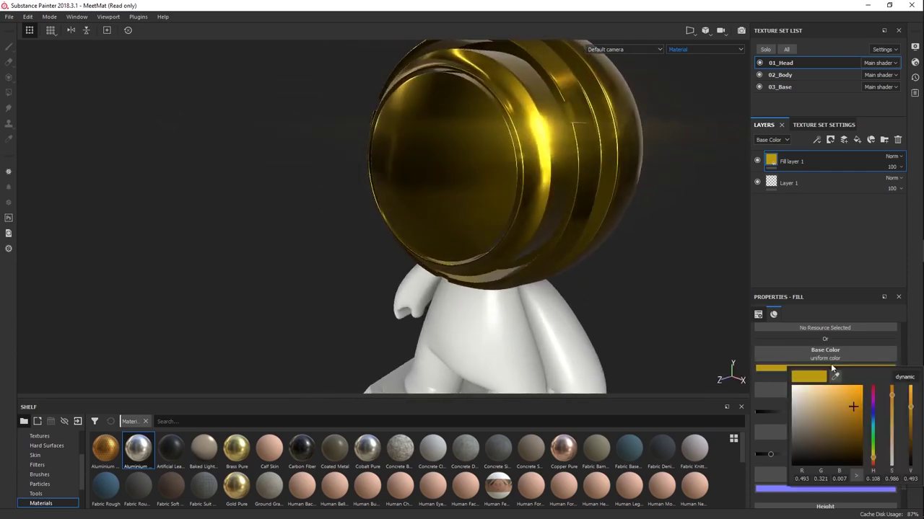
left_click_drag(856, 402, 865, 375)
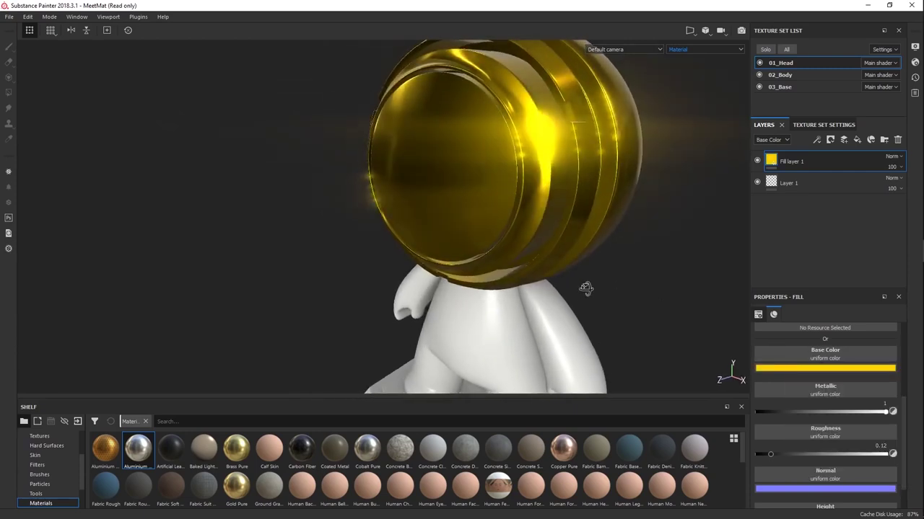
mouse_move(770, 453)
left_mouse_down()
mouse_move(822, 450)
mouse_move(751, 446)
mouse_move(778, 447)
mouse_move(764, 440)
left_mouse_up()
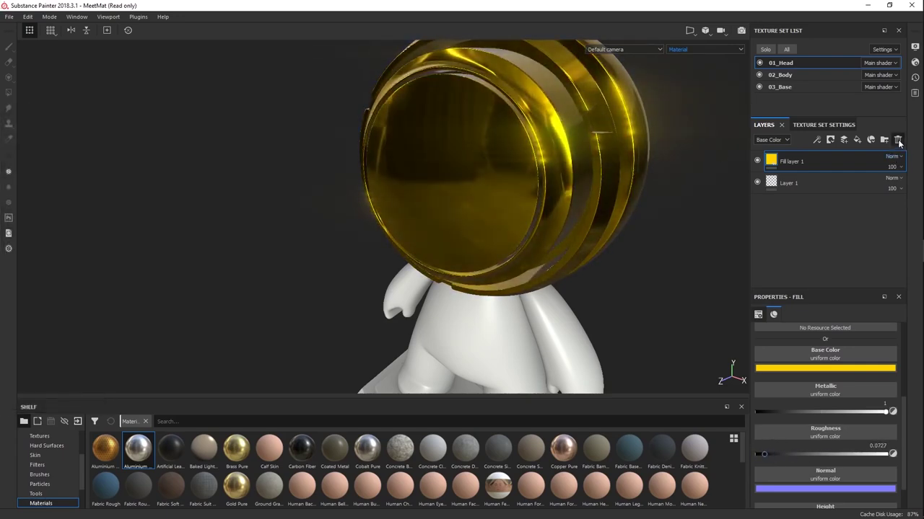
Delete the yellow metallic fill layer from the 01_Head texture set
left_click(898, 140)
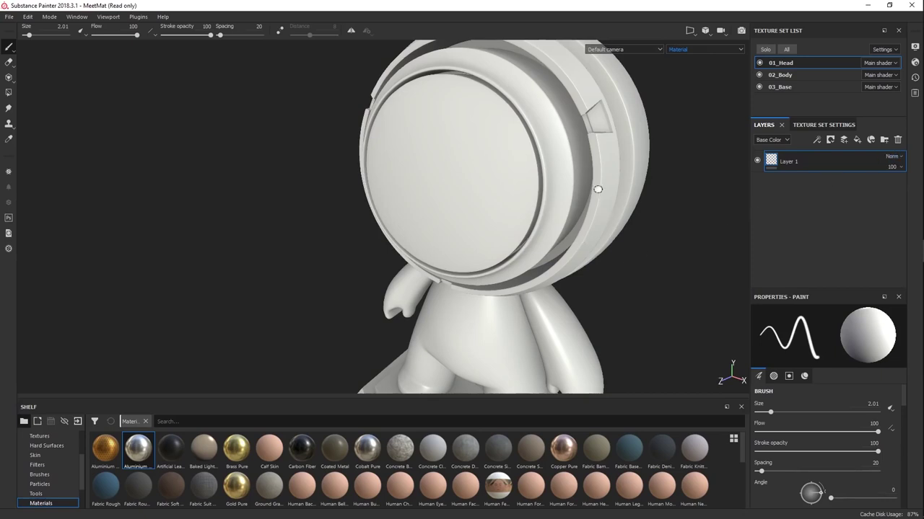
Examine the untextured MeetMat head and body from several angles and distances by orbiting, zooming and panning
left_click_drag(564, 153, 518, 184, "alt")
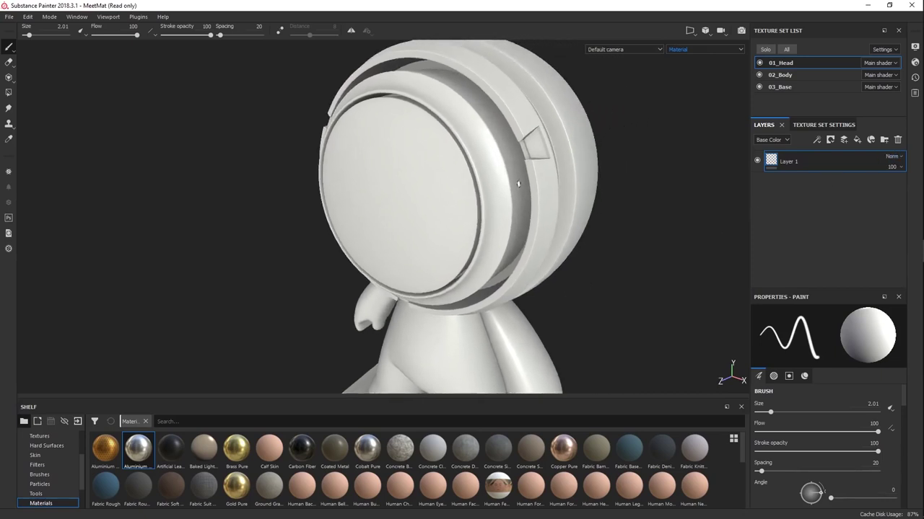
left_click_drag(607, 216, 498, 210, "alt")
right_click_drag(507, 210, 426, 210, "alt")
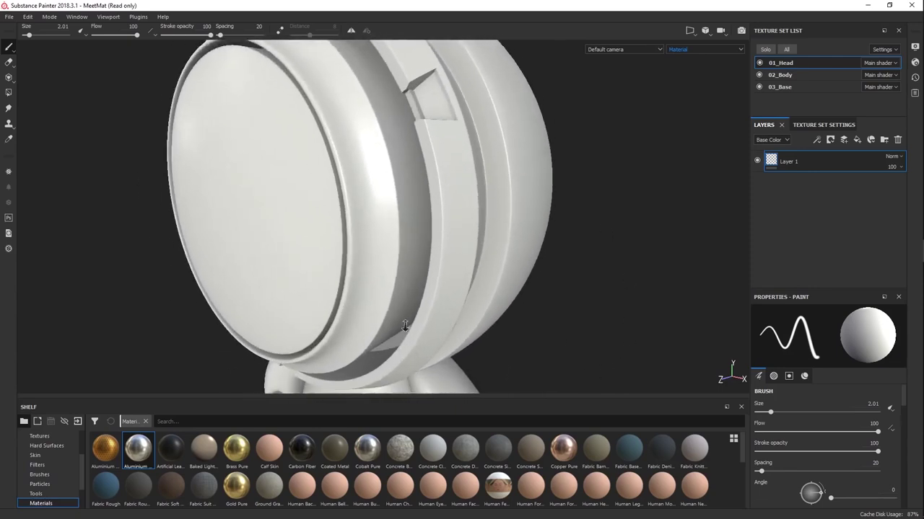
left_click_drag(426, 209, 489, 215, "alt")
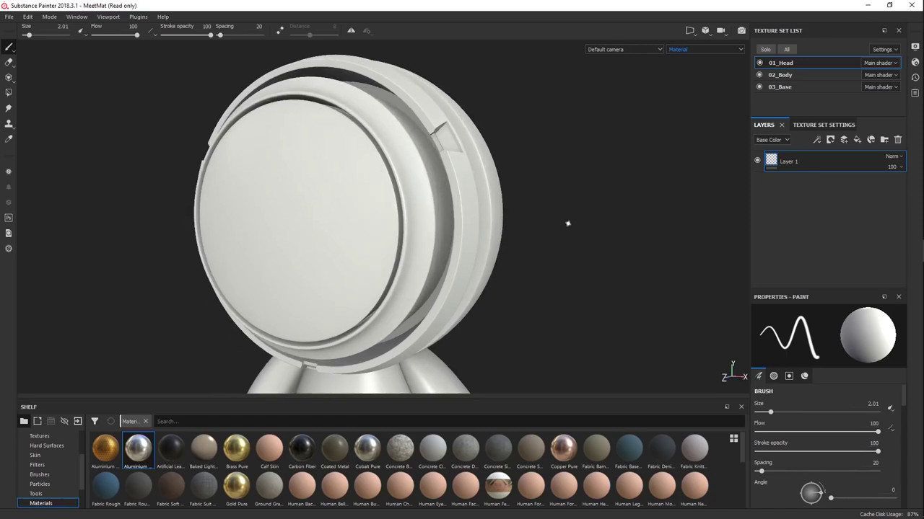
left_click_drag(573, 202, 528, 201, "alt")
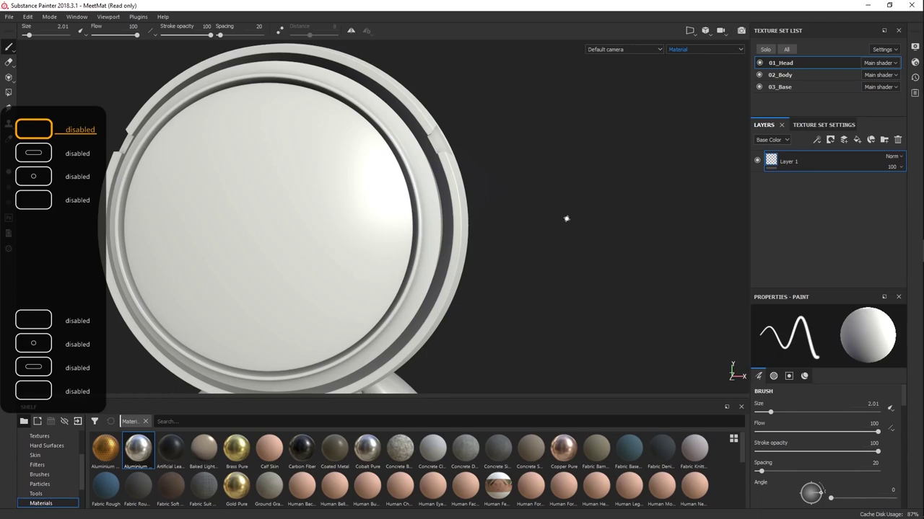
left_click_drag(490, 204, 420, 252, "alt")
scroll(324, 209, "down", 3)
middle_click_drag(324, 208, 493, 258, "alt")
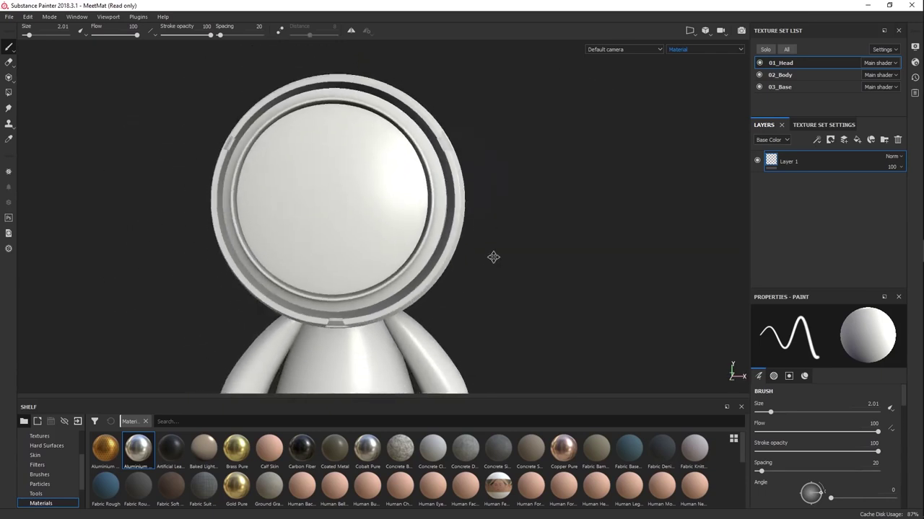
left_click_drag(493, 258, 517, 232, "alt")
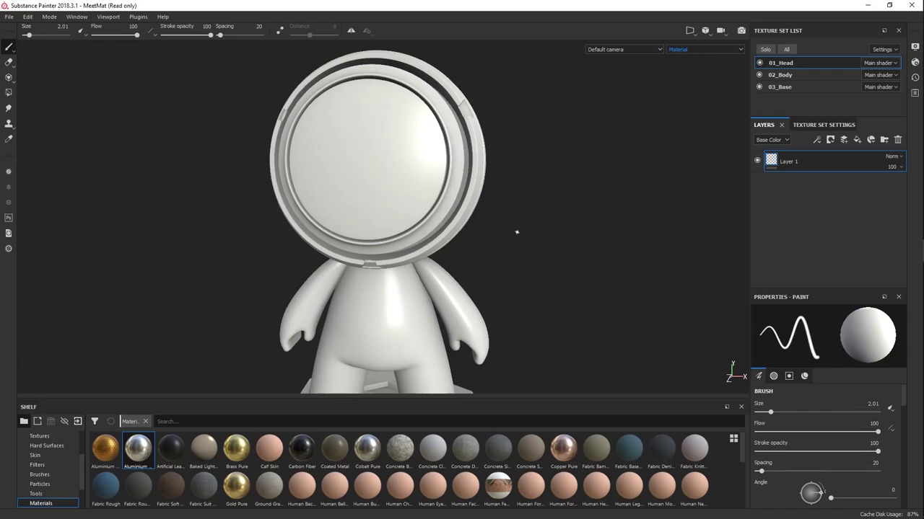
middle_click_drag(517, 233, 511, 243, "alt")
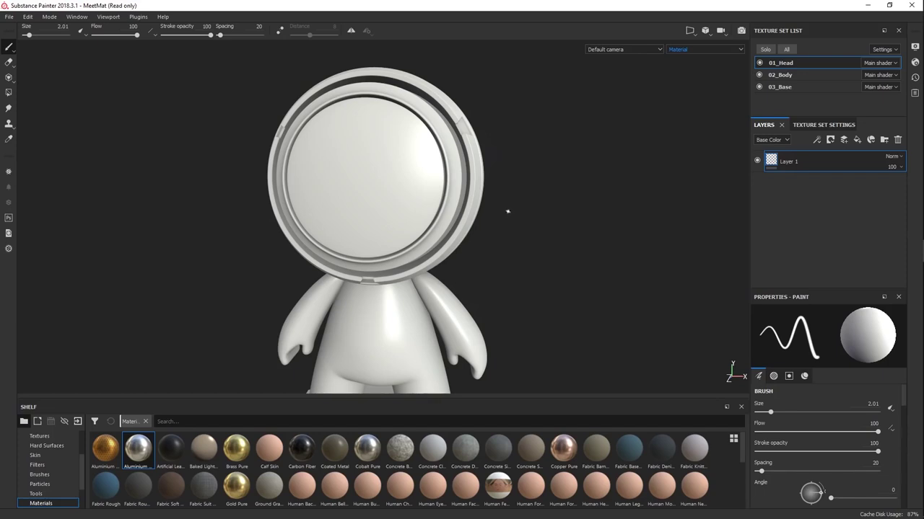
Paint a thin freehand stroke on the head's front disc with the 2.01 brush and erase part of it with the size 10 eraser
mouse_move(385, 153)
left_mouse_down()
mouse_move(367, 189)
mouse_move(390, 164)
mouse_move(371, 210)
mouse_move(337, 226)
left_mouse_up()
left_click(9, 62)
mouse_move(375, 173)
left_mouse_down()
mouse_move(362, 200)
mouse_move(332, 209)
mouse_move(353, 207)
mouse_move(373, 169)
left_mouse_up()
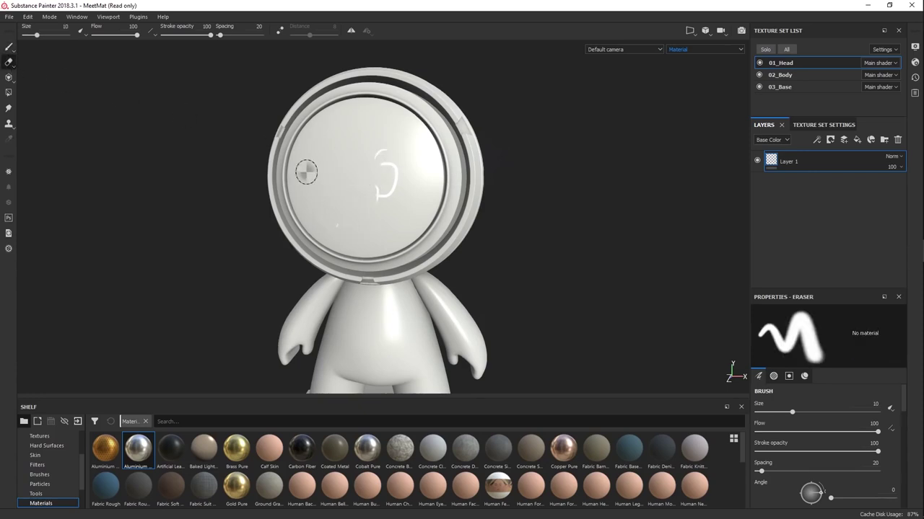
Enlarge the paint brush to about 33.85 and paint a broad white oval blob beside the thin stroke on the head's disc
left_click(8, 47)
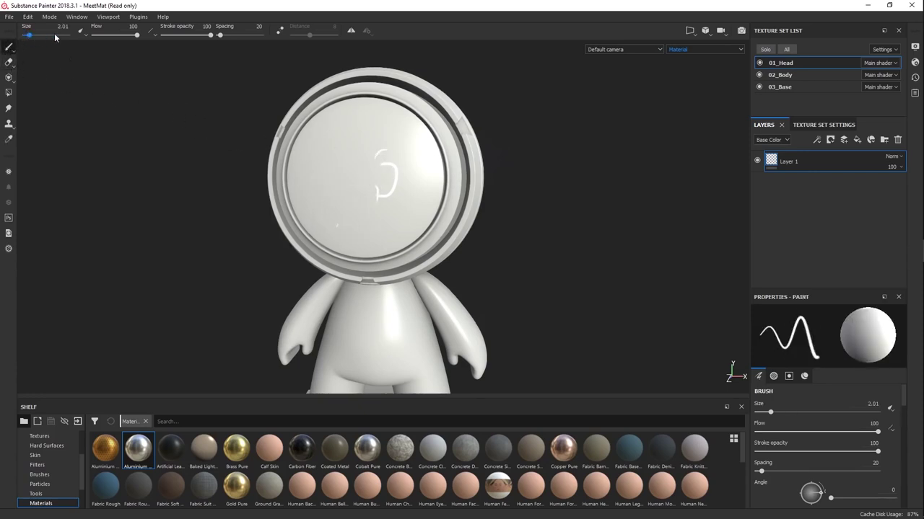
left_click_drag(40, 36, 48, 35)
mouse_move(332, 155)
left_mouse_down()
mouse_move(375, 170)
mouse_move(341, 211)
left_mouse_up()
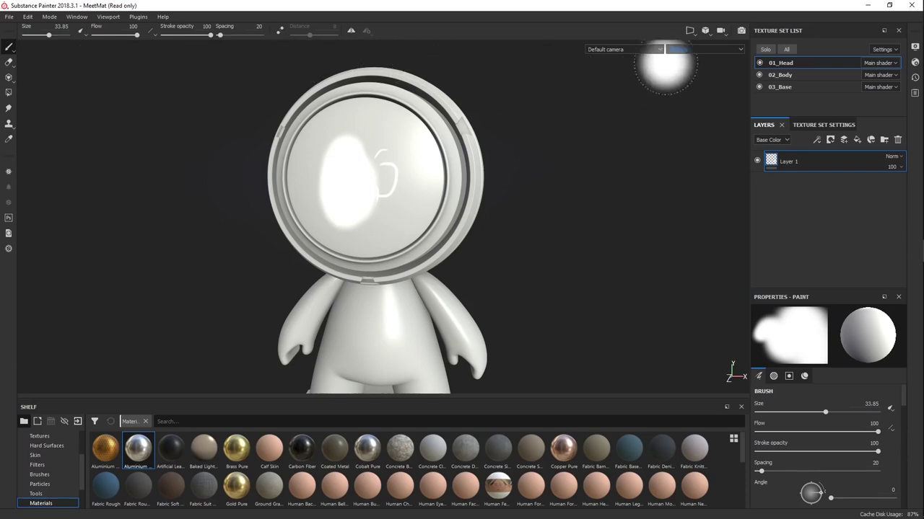
Compare the split 3D/2D, 3D-only and 2D-only viewport layouts, finishing in the 3D-only layout
left_click(690, 30)
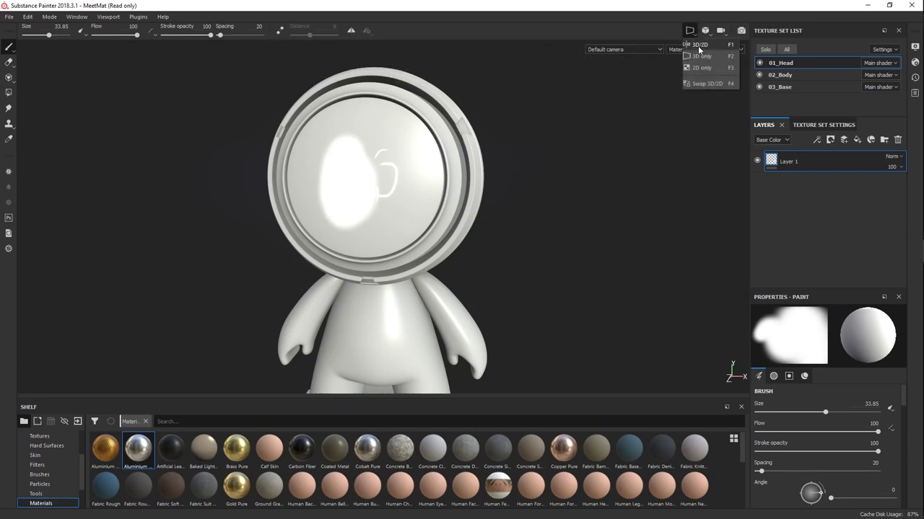
left_click(698, 44)
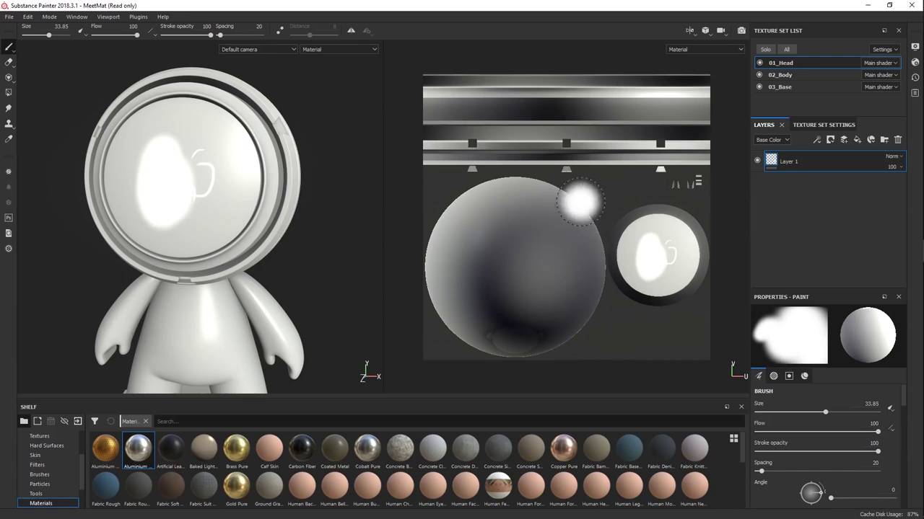
left_click(689, 31)
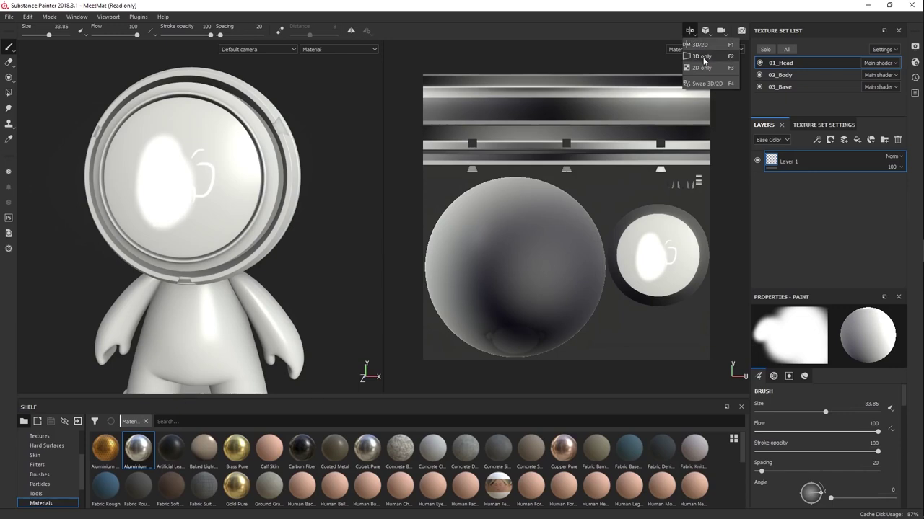
left_click(703, 61)
left_click(690, 31)
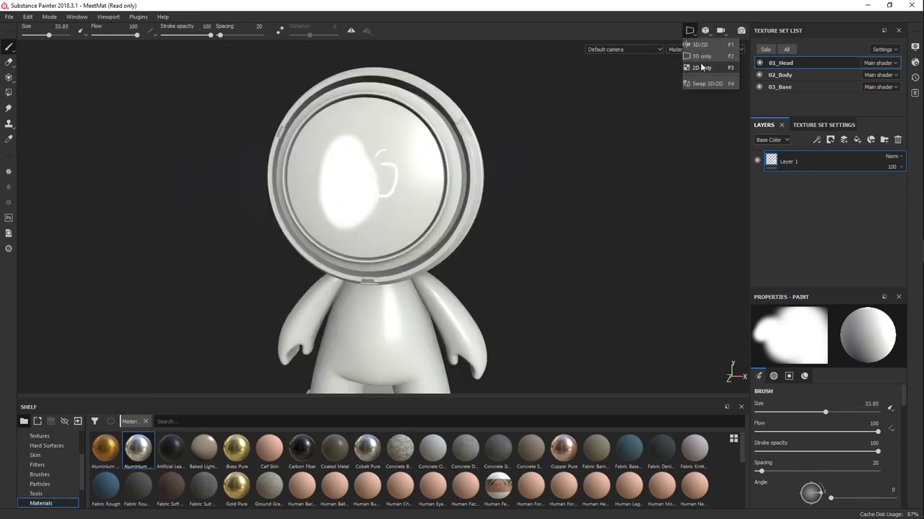
left_click(701, 67)
left_click(689, 31)
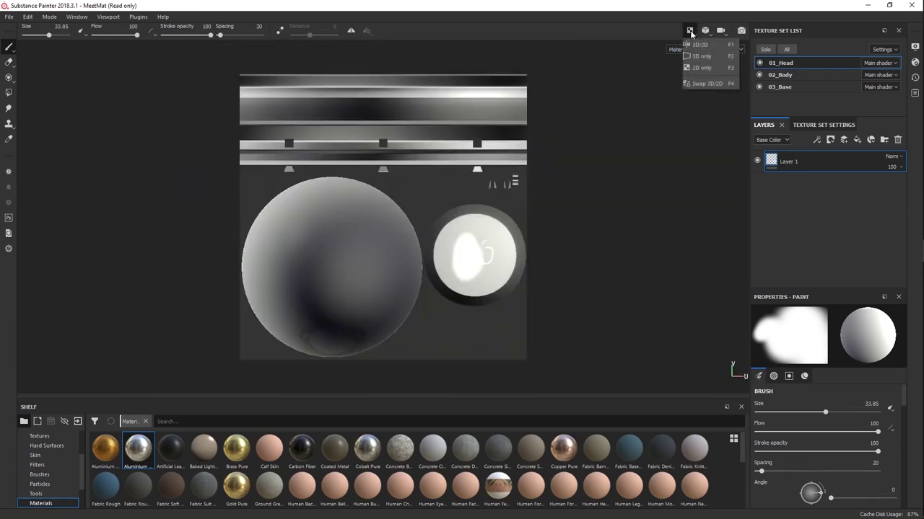
left_click(699, 57)
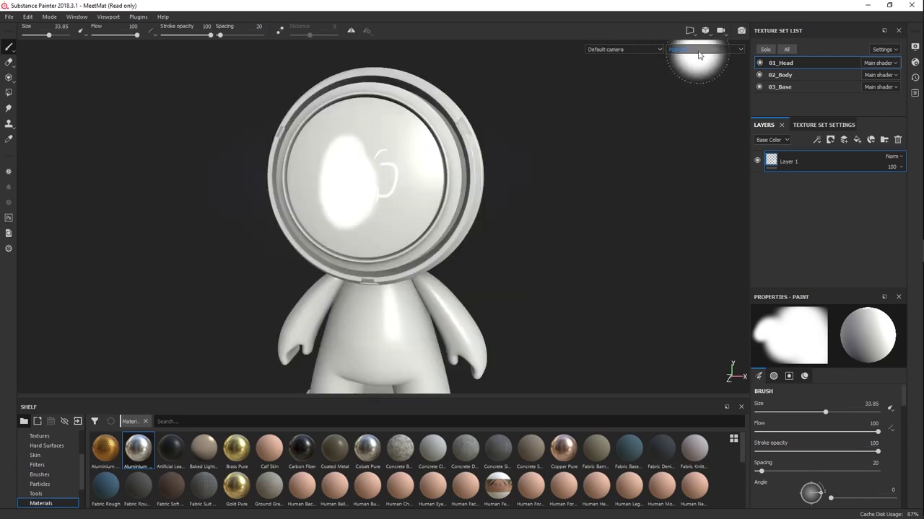
Compare the orthographic and perspective projections on the fully framed model, finishing in orthographic view
left_click(707, 32)
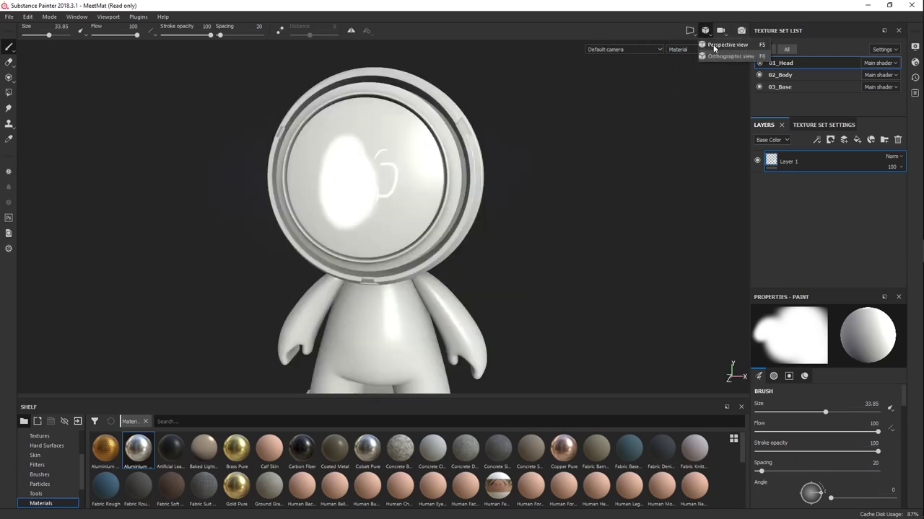
left_click(725, 56)
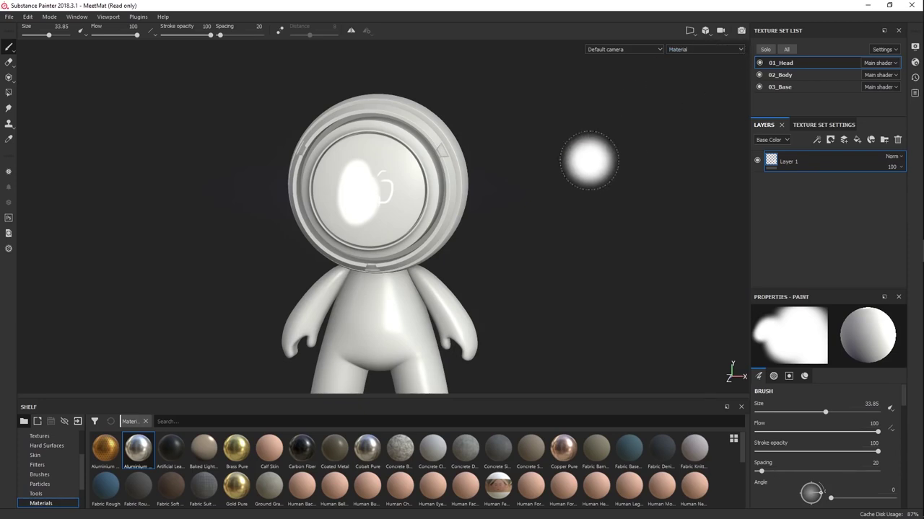
key("f")
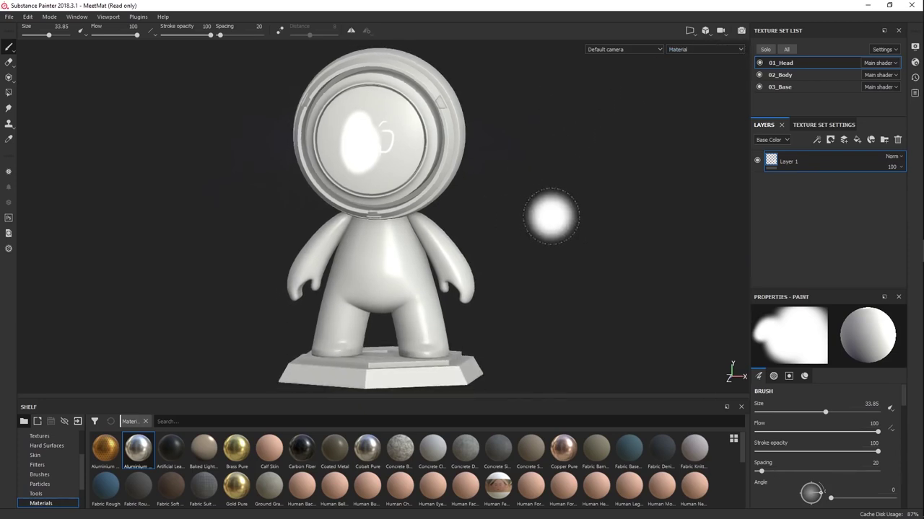
left_click(707, 32)
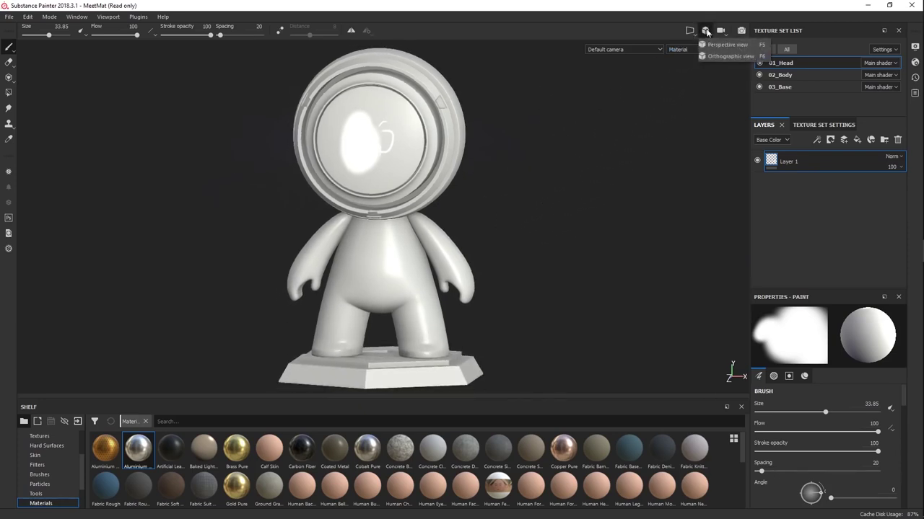
left_click(722, 45)
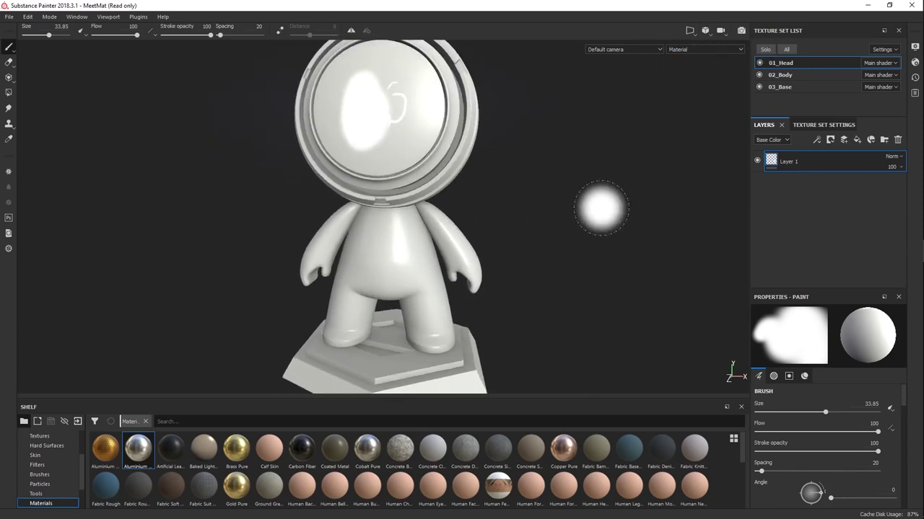
left_click(705, 31)
left_click(715, 58)
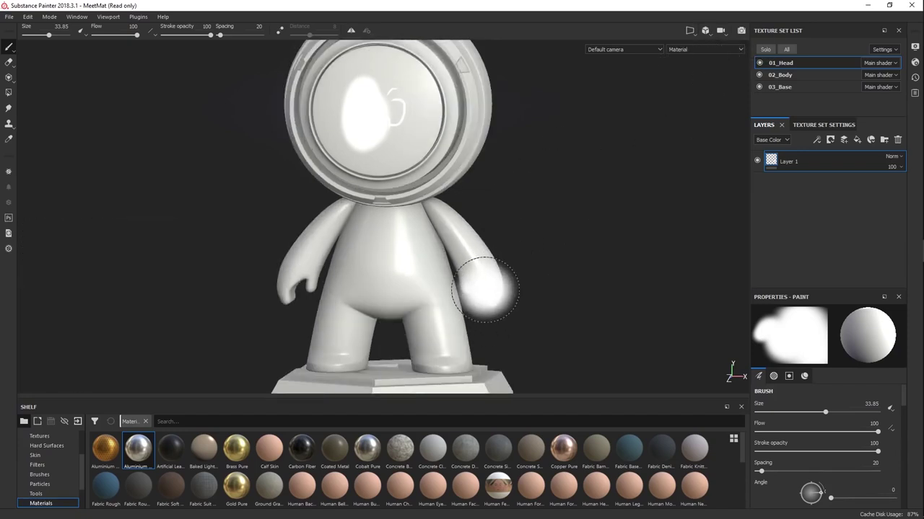
Reduce the paint brush size to about 7.95 and set the 3D viewport back to perspective view
right_click_drag(485, 291, 433, 285, "ctrl")
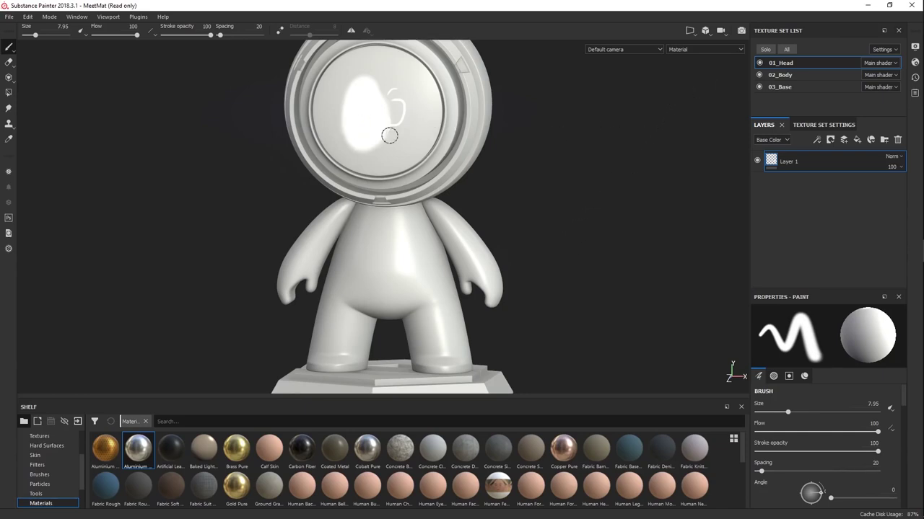
left_click(704, 32)
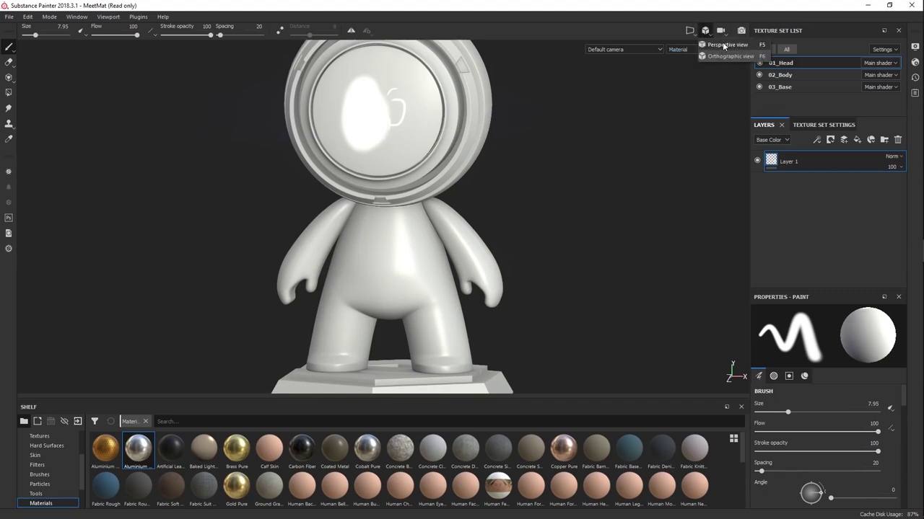
left_click(724, 45)
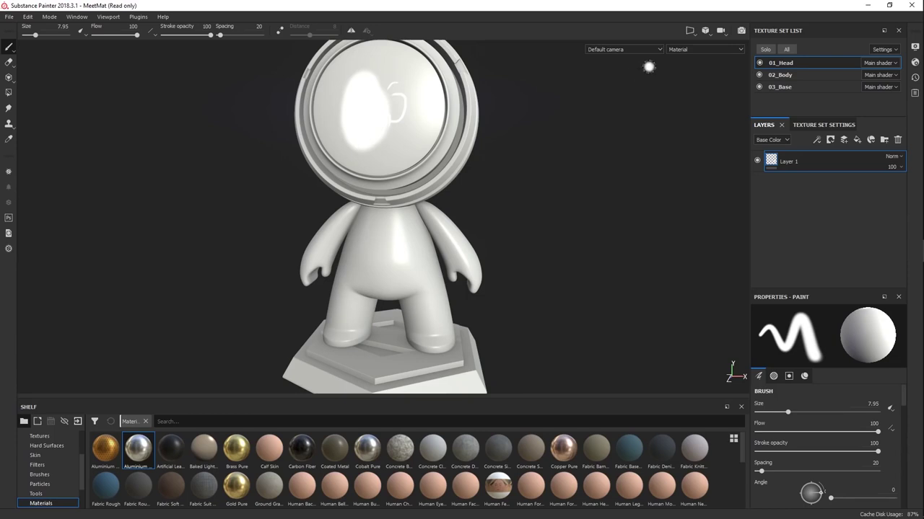
View the model in a maximized viewport with the surrounding panels hidden, then restore the panels
left_click(689, 31)
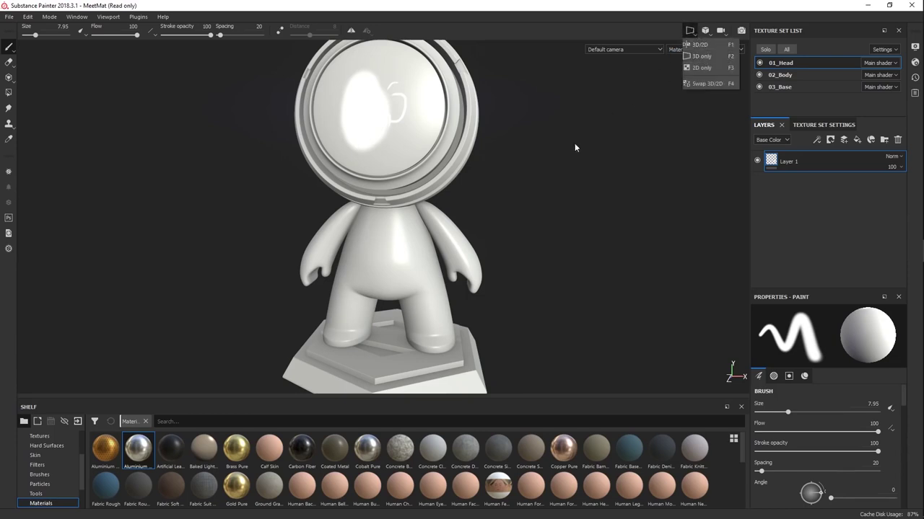
left_click_drag(575, 143, 545, 166, "alt")
key("Tab")
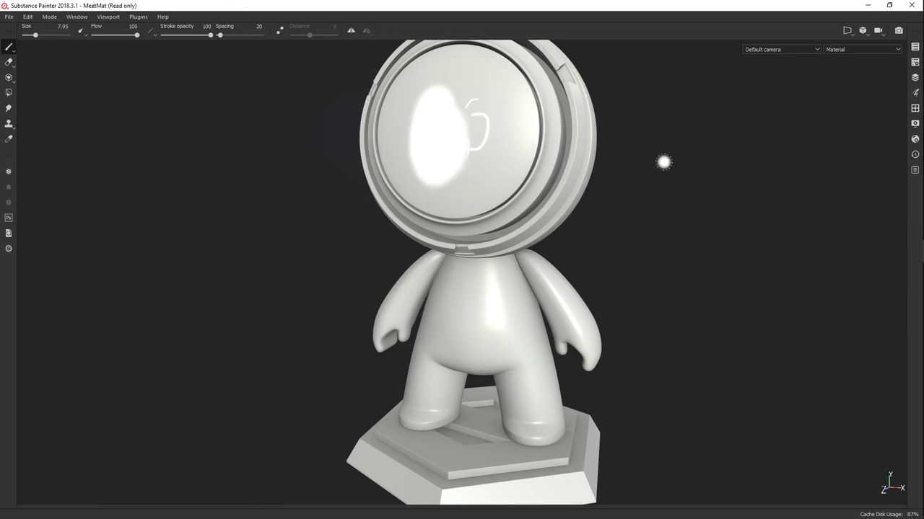
key("Tab")
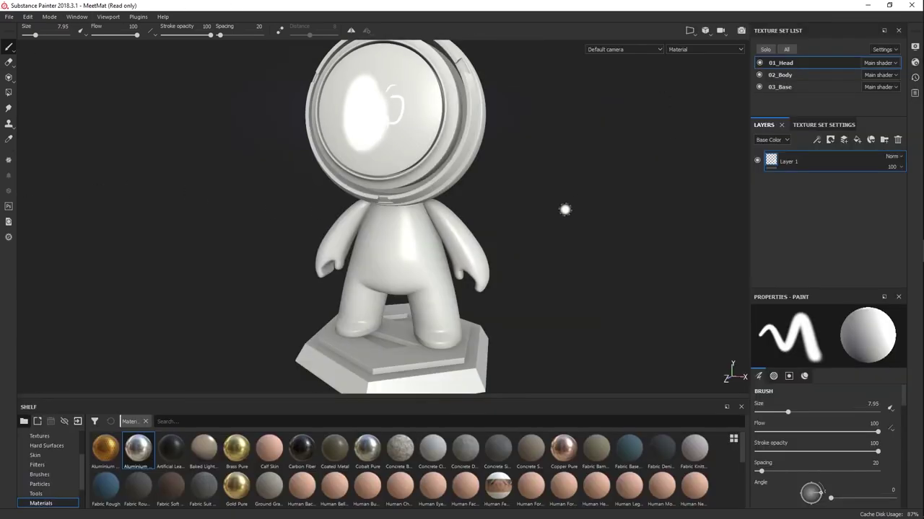
key("Tab")
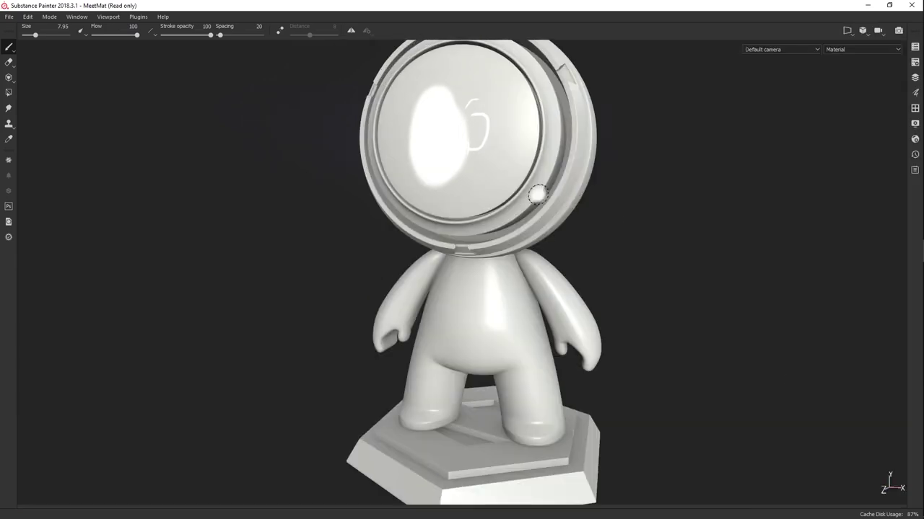
key("Tab")
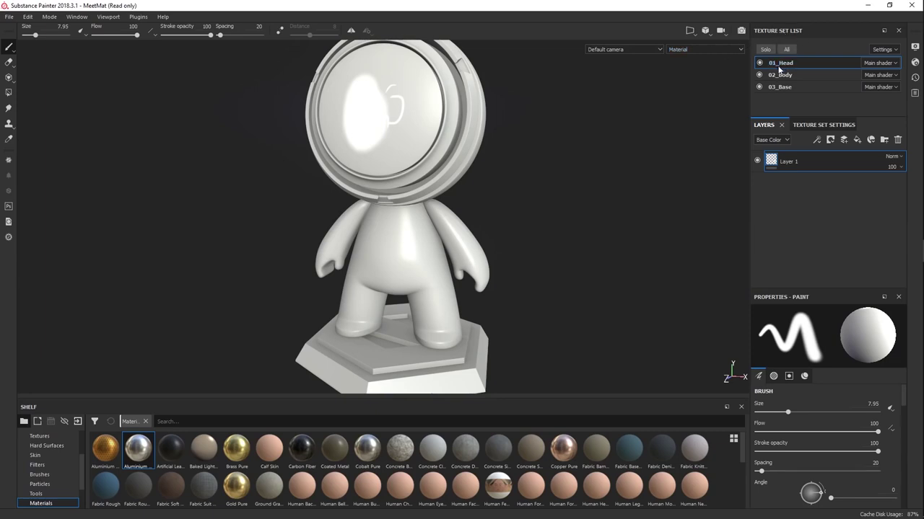
Fit the whole character and its base in view and show the 3D model beside its 2D UV layout
middle_click_drag(507, 175, 508, 216)
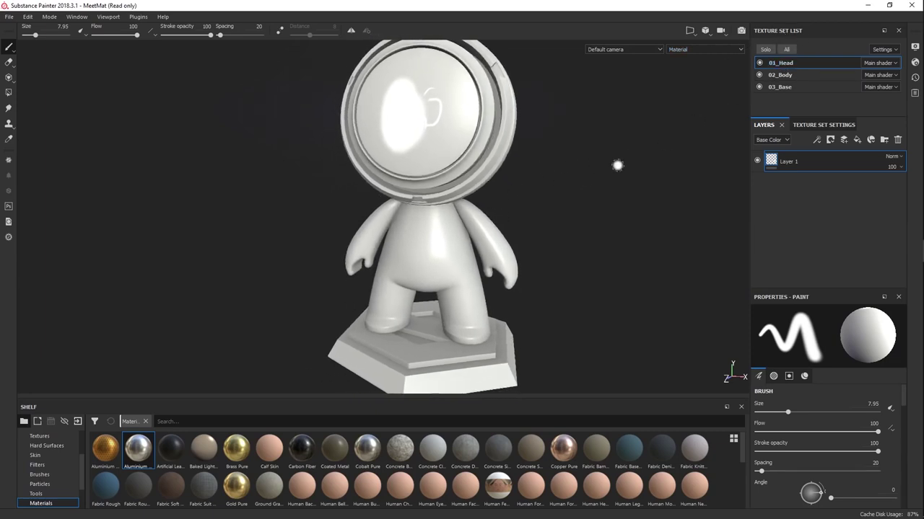
middle_click_drag(618, 166, 534, 195)
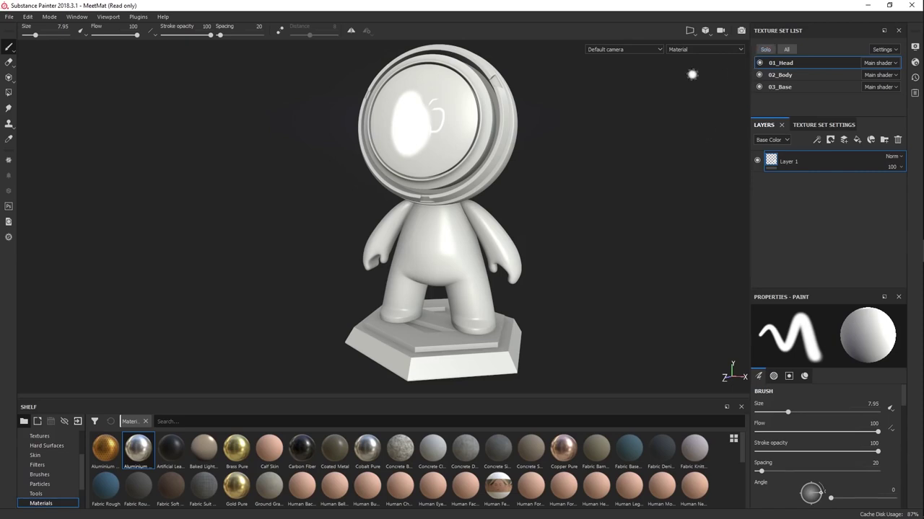
left_click(689, 30)
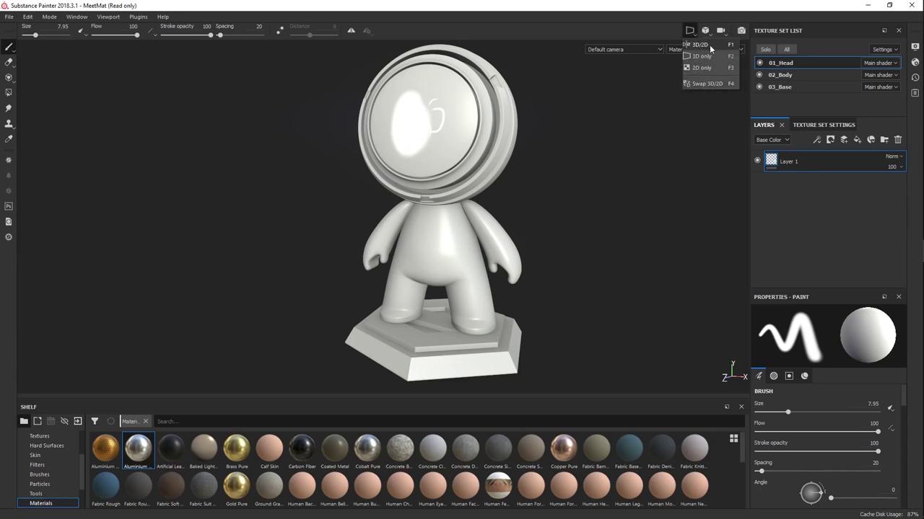
left_click(710, 44)
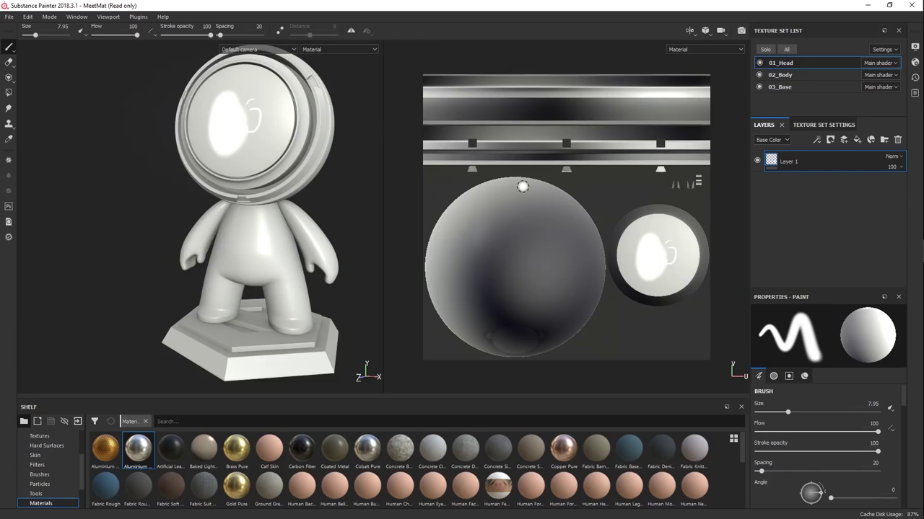
Switch between the 3D-only and 2D-only views, ending with the 3D model beside its UV layout
key("F2")
key("F3")
key("F1")
Compare the UV layouts of the 01_Head, 02_Body and 03_Base texture sets, finishing on 01_Head
left_click(793, 76)
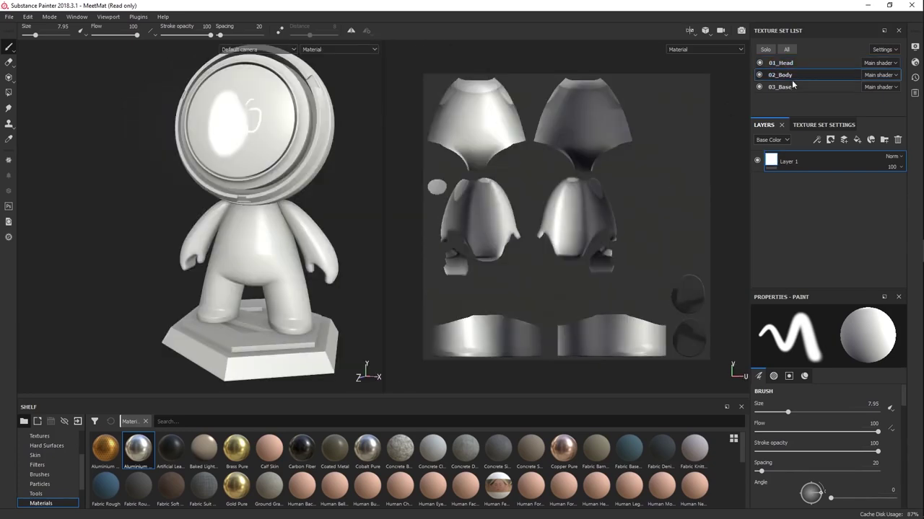
left_click(789, 86)
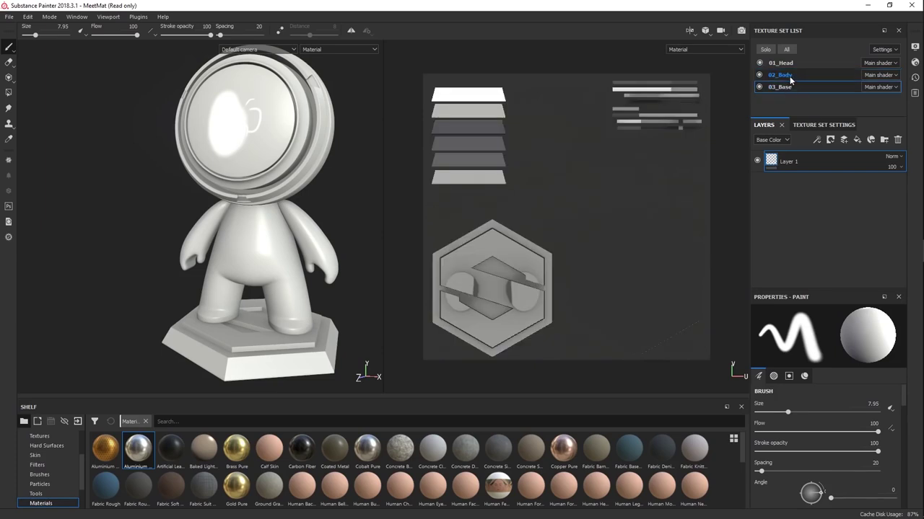
left_click(789, 76)
left_click(780, 63)
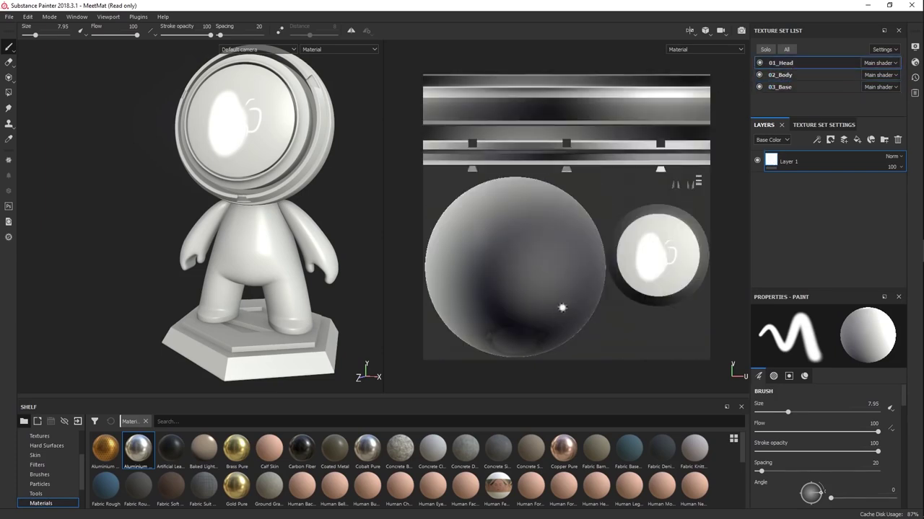
left_click(790, 77)
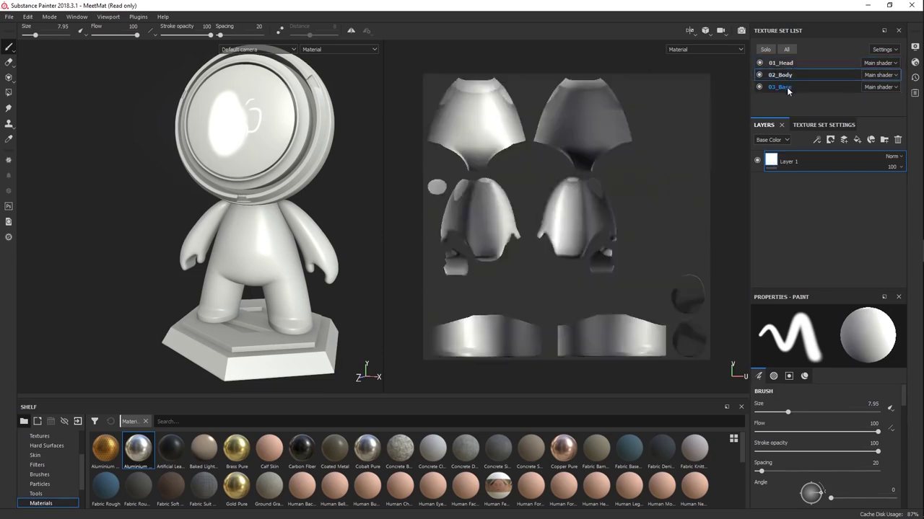
left_click(785, 86)
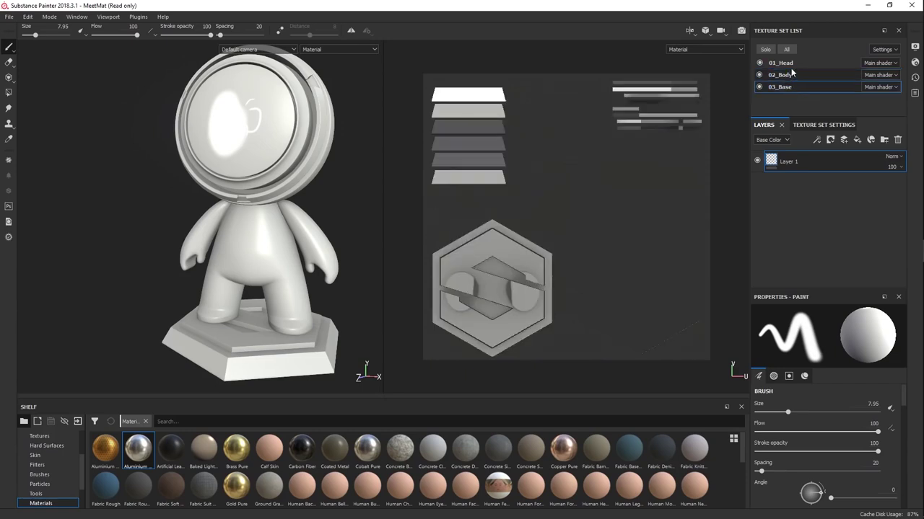
left_click(792, 71)
left_click(790, 63)
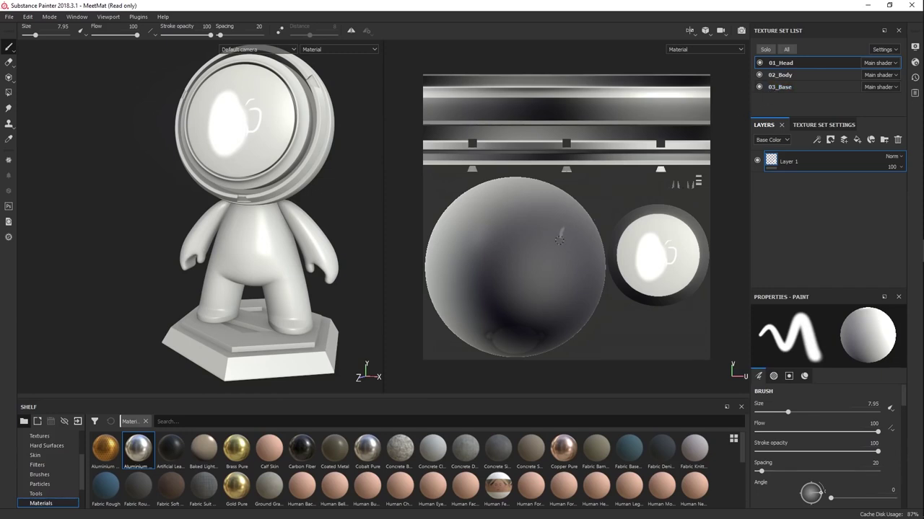
Paint freehand strokes on the head's large round UV island in the 2D view, and open the texture set settings
mouse_move(538, 255)
left_mouse_down()
mouse_move(524, 290)
mouse_move(563, 267)
left_mouse_up()
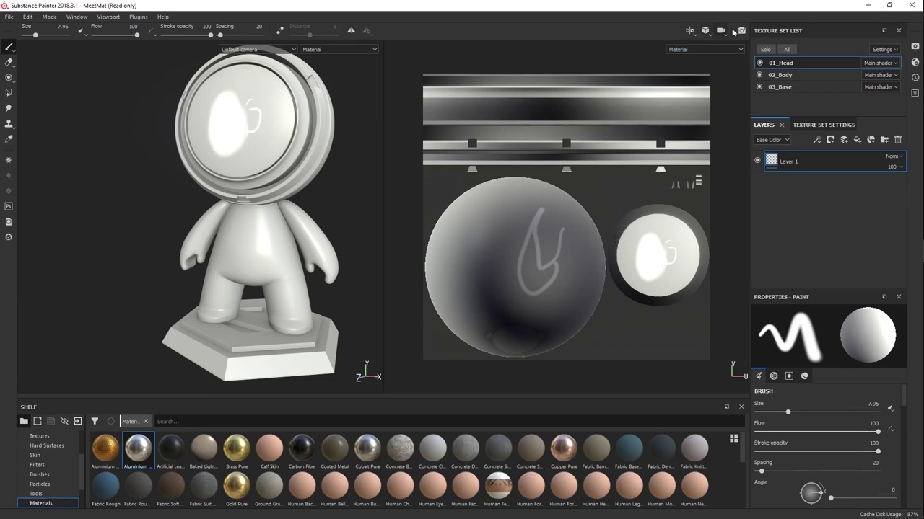
left_click(814, 126)
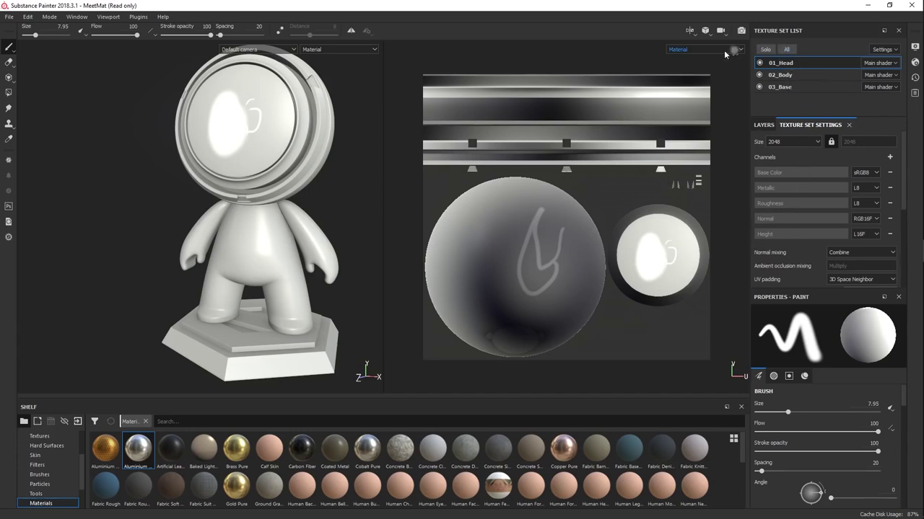
Show only the 3D view and select the body, base and head texture sets directly on the model, finishing on 03_Base
key("F2")
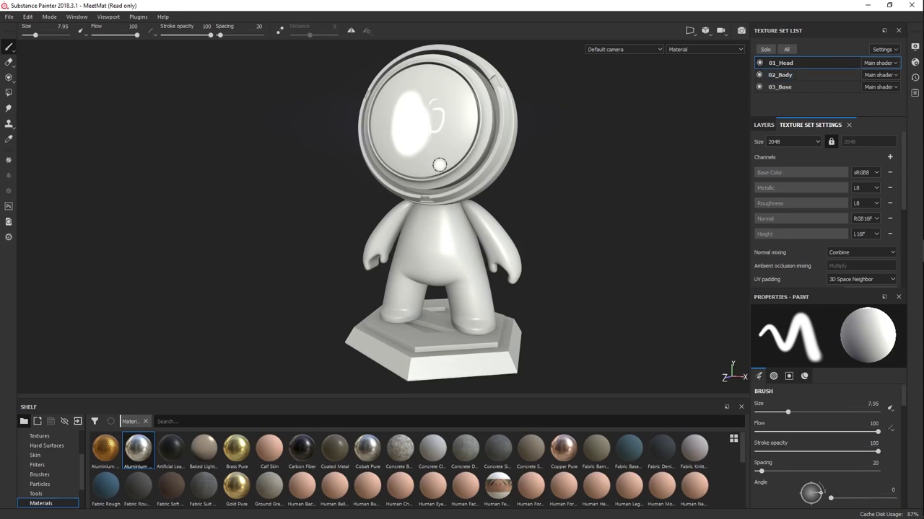
right_click(453, 234, "ctrl+alt")
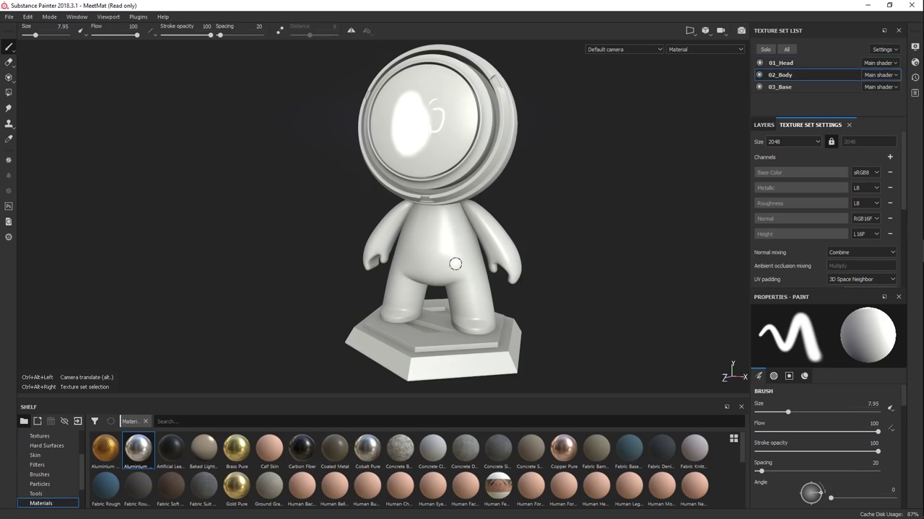
right_click(450, 368, "ctrl+alt")
right_click(450, 247, "ctrl+alt")
right_click(452, 152, "ctrl+alt")
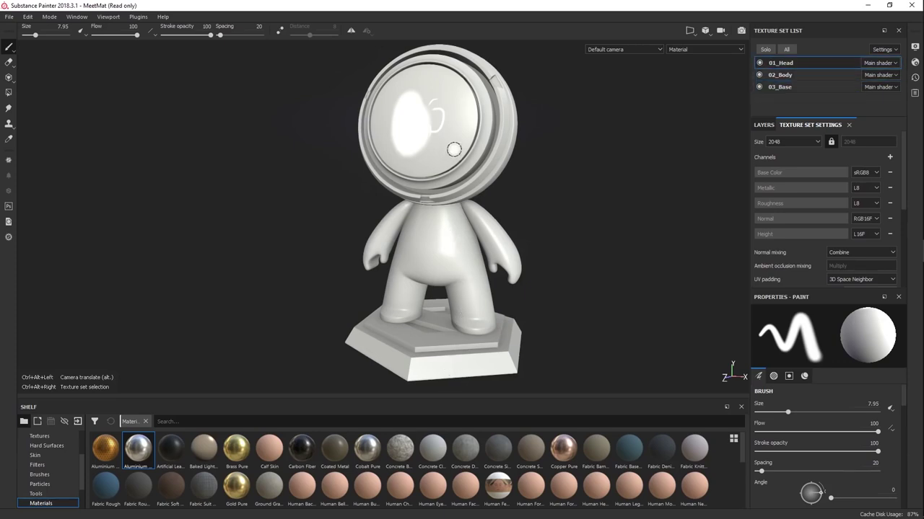
right_click(436, 266, "ctrl+alt")
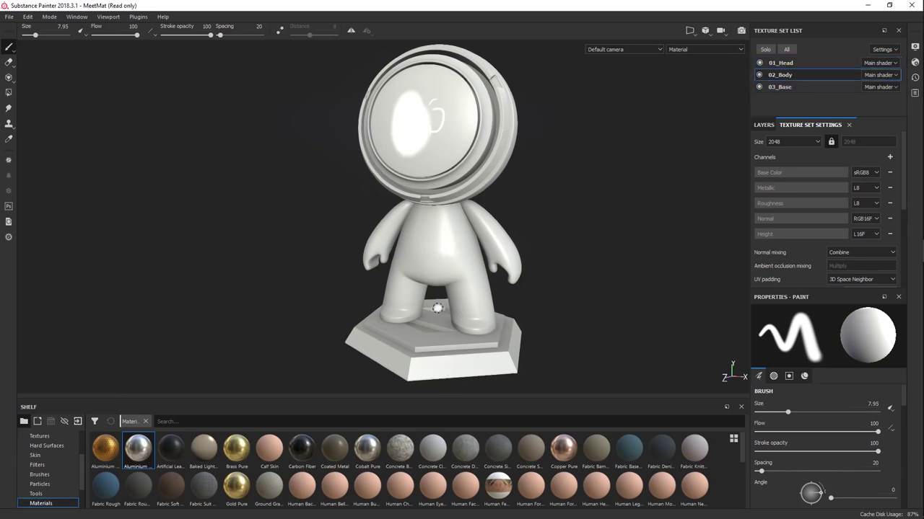
right_click(428, 365, "ctrl+alt")
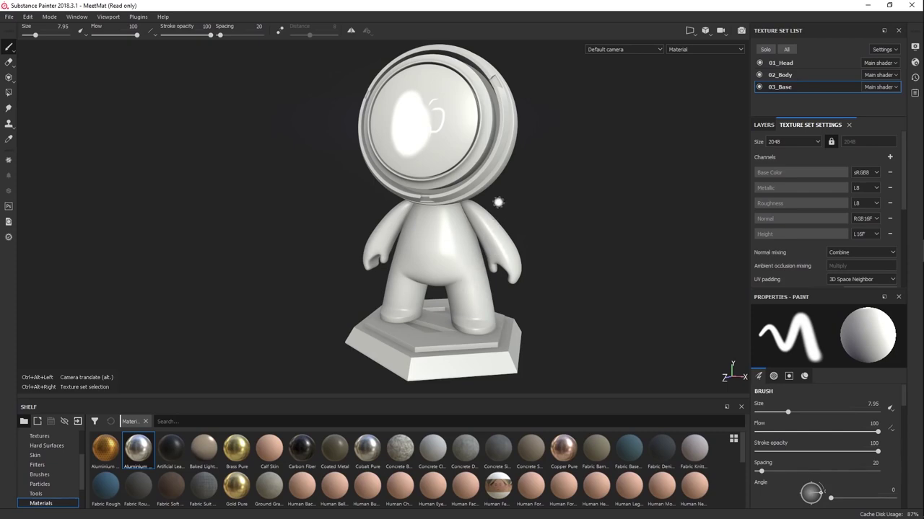
right_click(459, 239, "ctrl+alt")
right_click(473, 159, "ctrl+alt")
right_click(464, 248, "ctrl+alt")
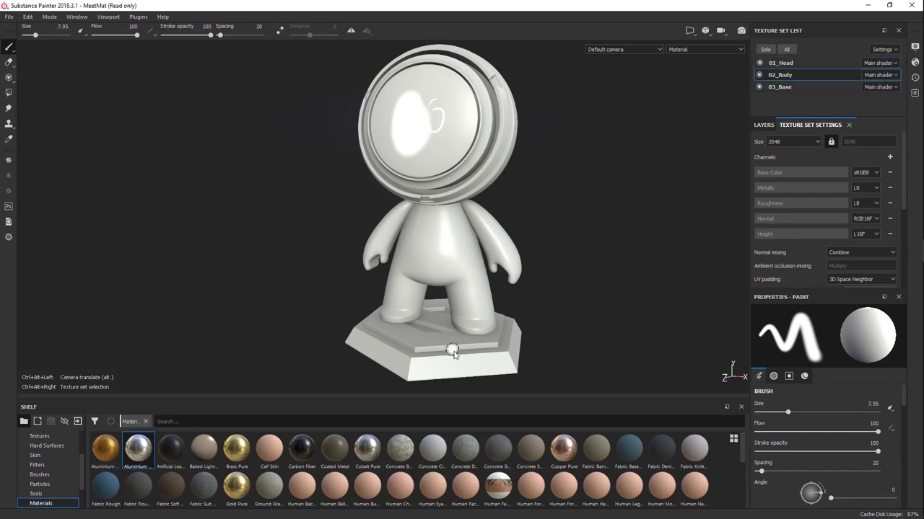
right_click(453, 348, "ctrl+alt")
Select the head's texture set on the model with the panels hidden, restore the panels, and select 03_Base on the model
key("Tab")
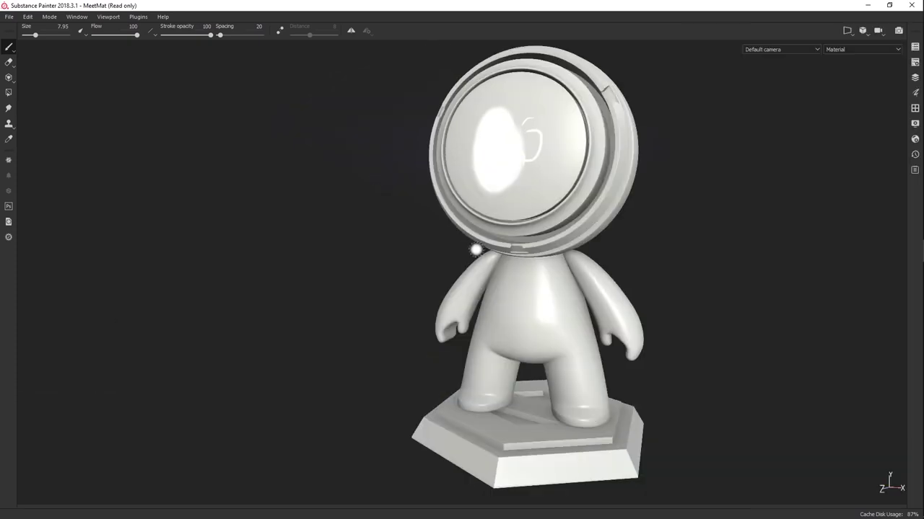
right_click(485, 169, "ctrl+alt")
key("Tab")
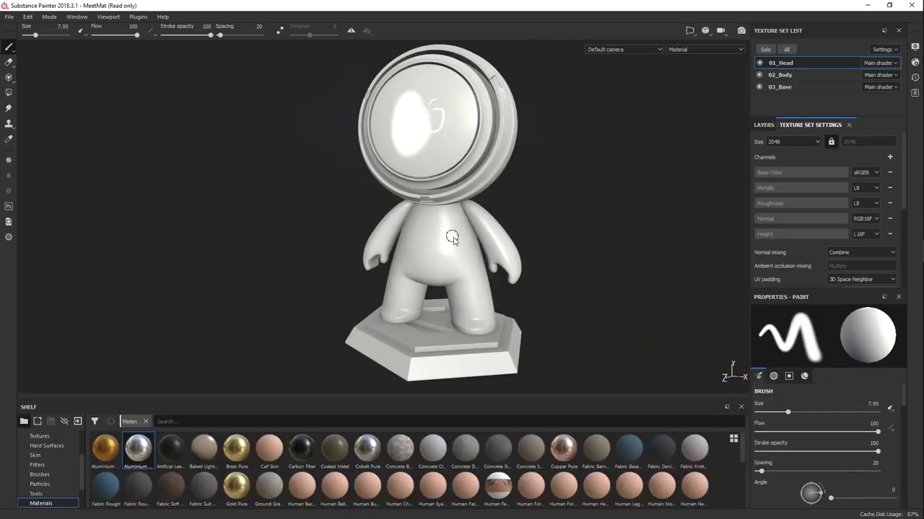
right_click(446, 290, "ctrl+alt")
right_click(435, 336, "ctrl+alt")
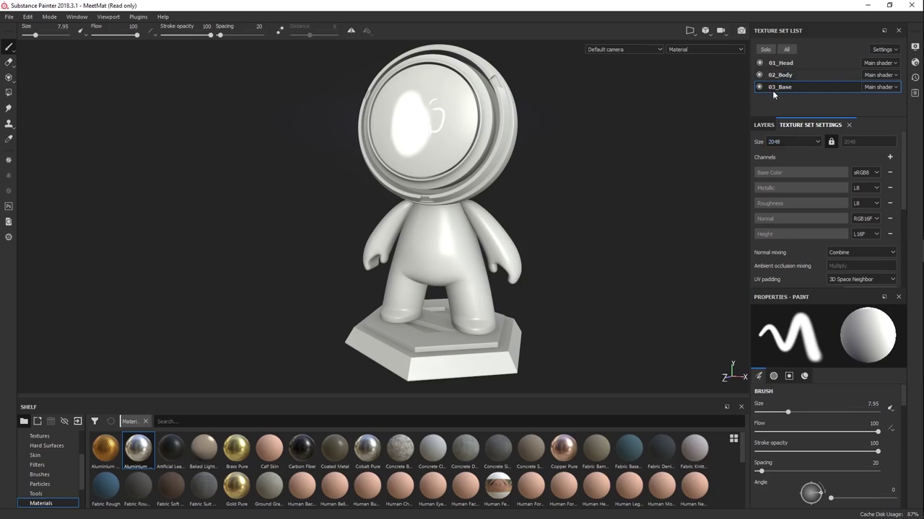
Try a texture size of 512 on 03_Base, check the size of 02_Body, and set 03_Base back to 2048
left_click(786, 143)
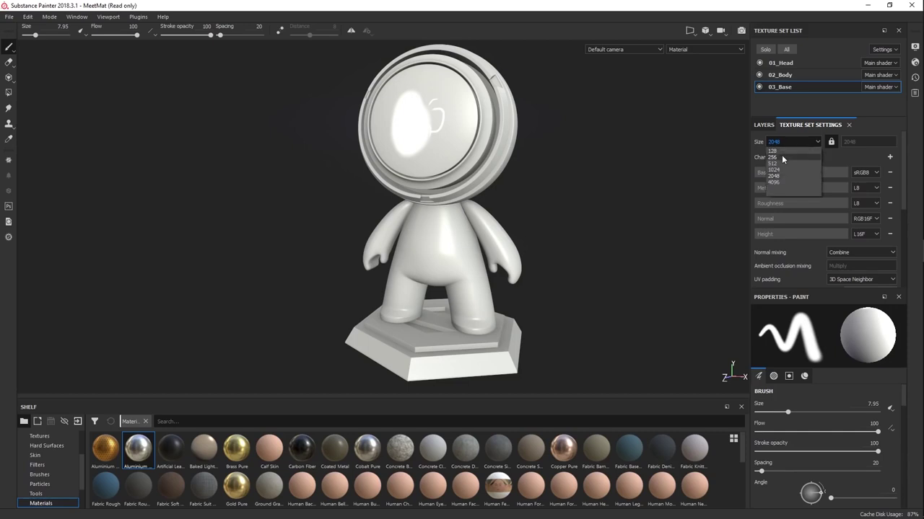
left_click(781, 156)
left_click(788, 137)
left_click(783, 159)
left_click(794, 75)
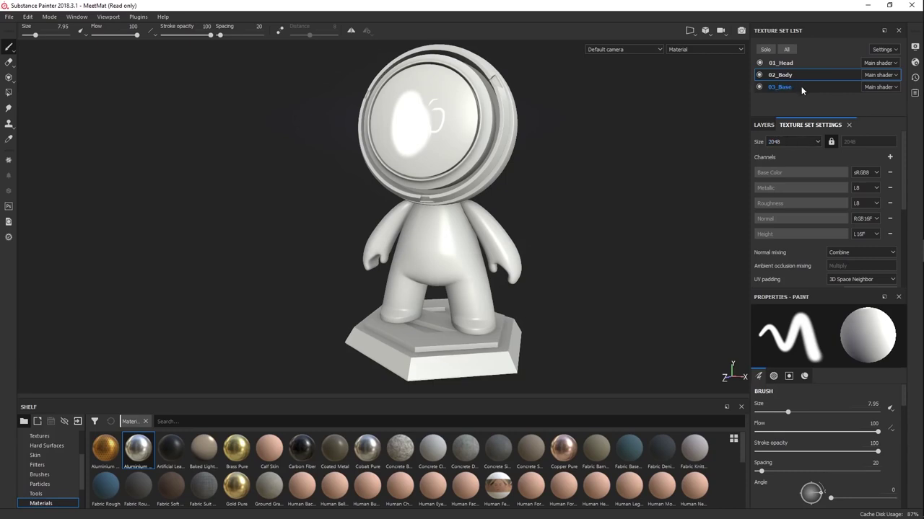
left_click(801, 87)
left_click(793, 139)
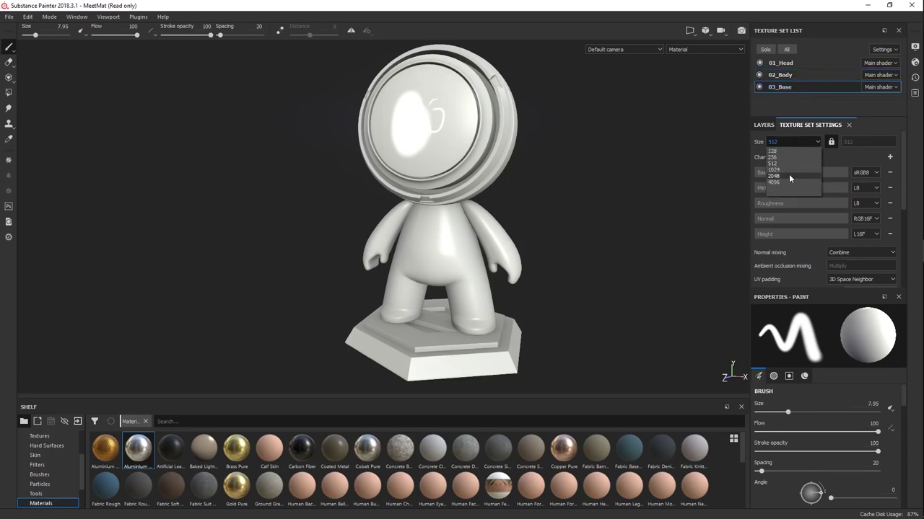
left_click(786, 175)
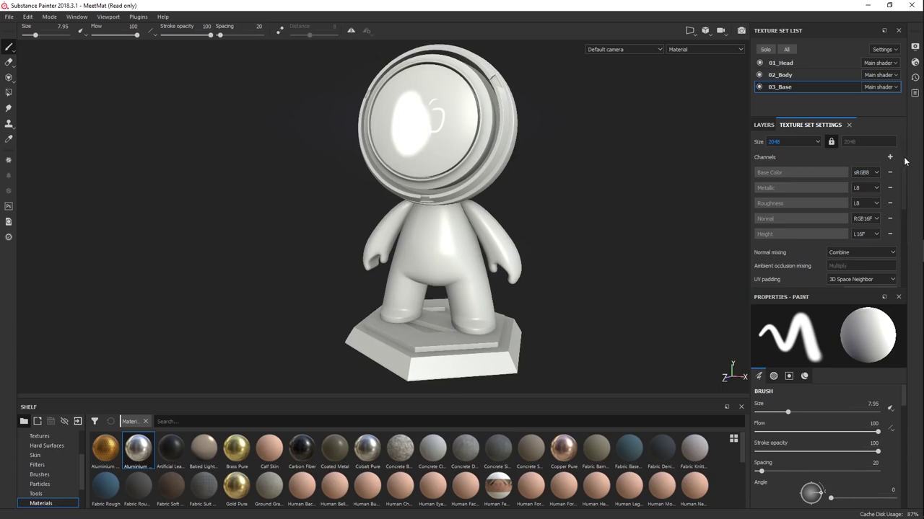
Examine the channels, mixing options, UV padding and mesh maps in the 03_Base texture set settings
left_click(865, 172)
scroll(880, 193, "down", 1)
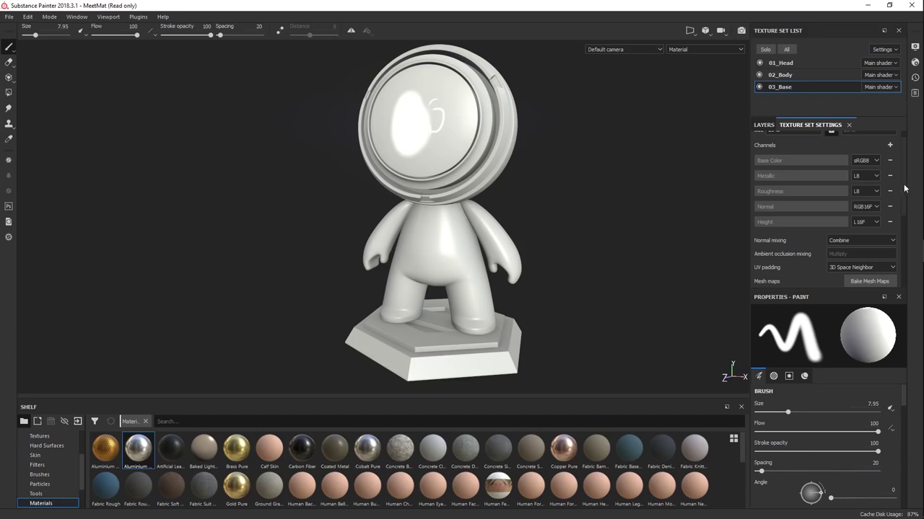
scroll(901, 196, "down", 1)
scroll(901, 198, "down", 1)
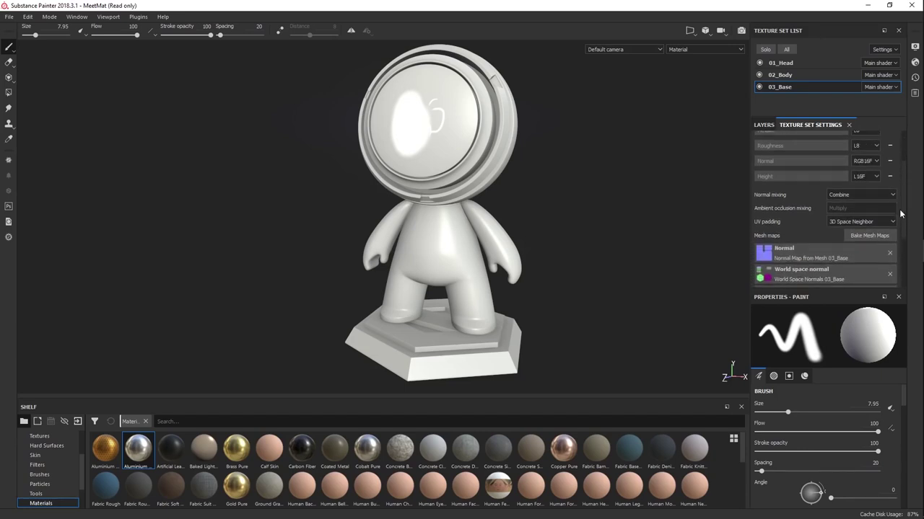
scroll(900, 200, "up", 1)
scroll(901, 197, "up", 1)
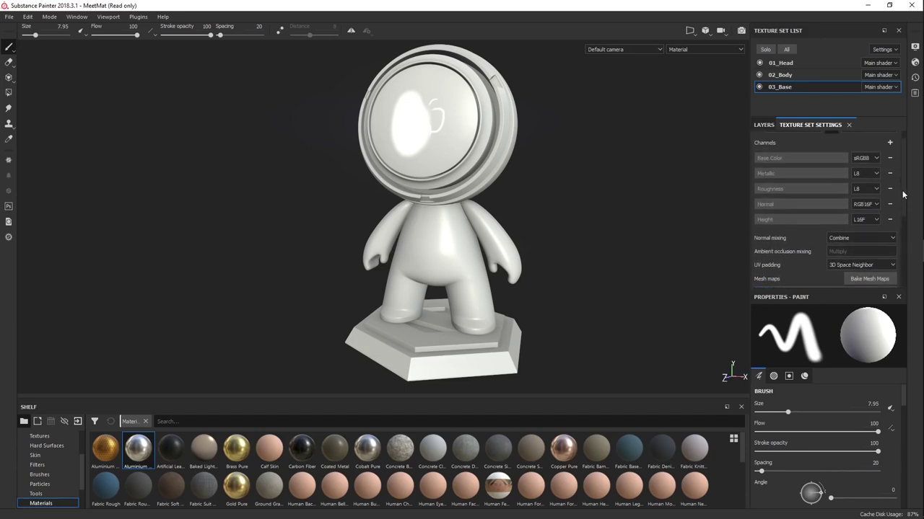
scroll(902, 195, "down", 3)
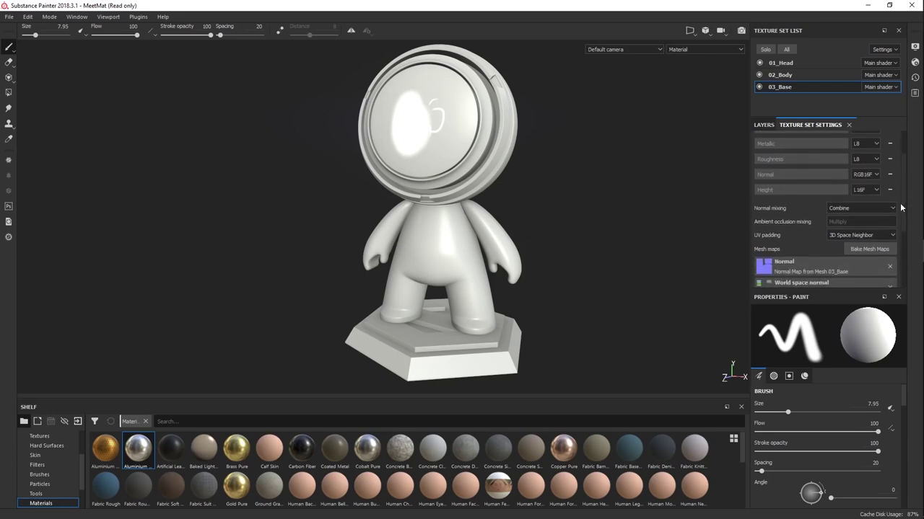
scroll(901, 208, "down", 8)
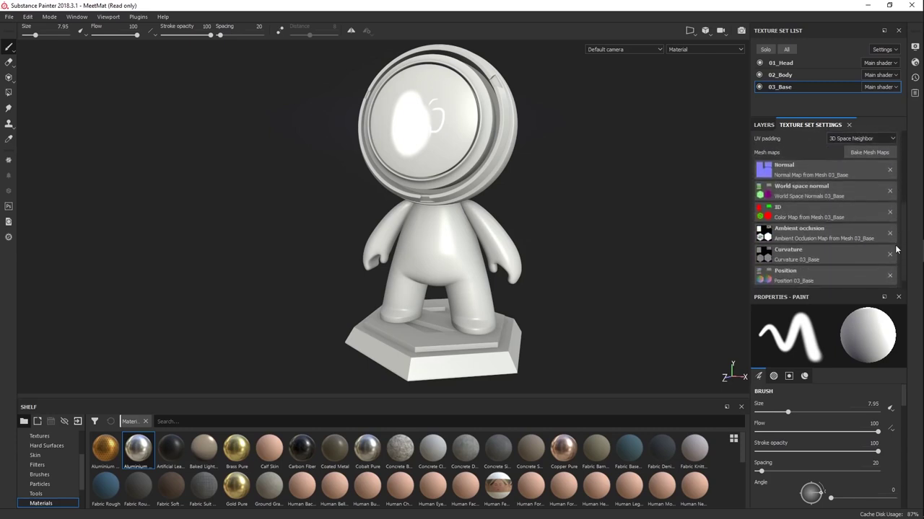
Open the mesh map baking options for 03_Base, review the common parameters, and close them without baking
left_click(866, 161)
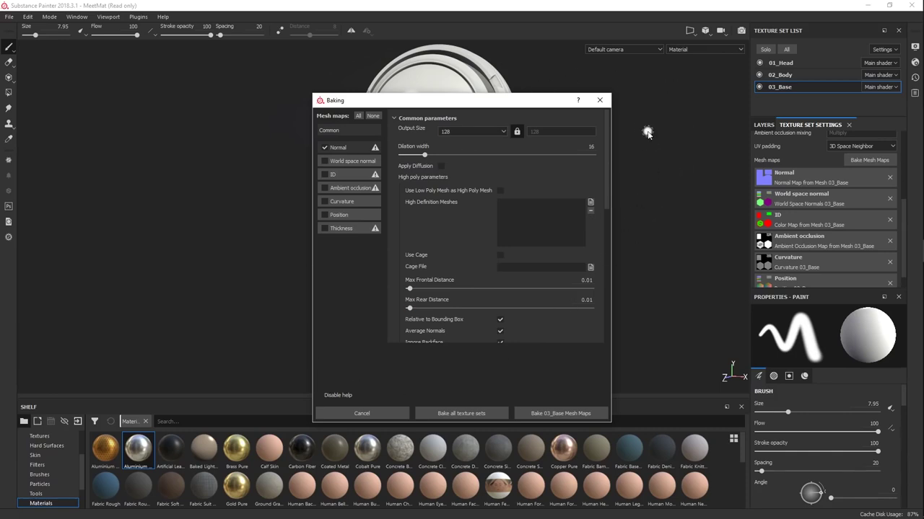
left_click_drag(551, 94, 606, 94)
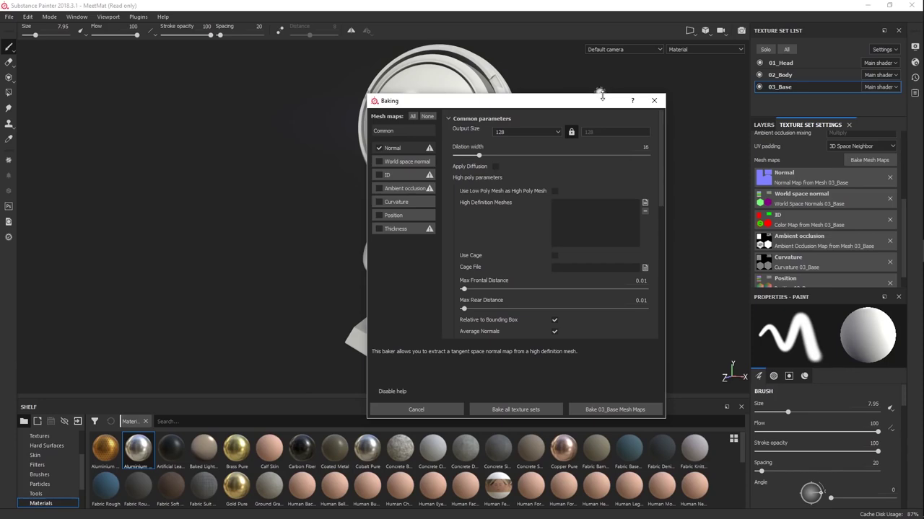
left_click_drag(602, 94, 591, 83)
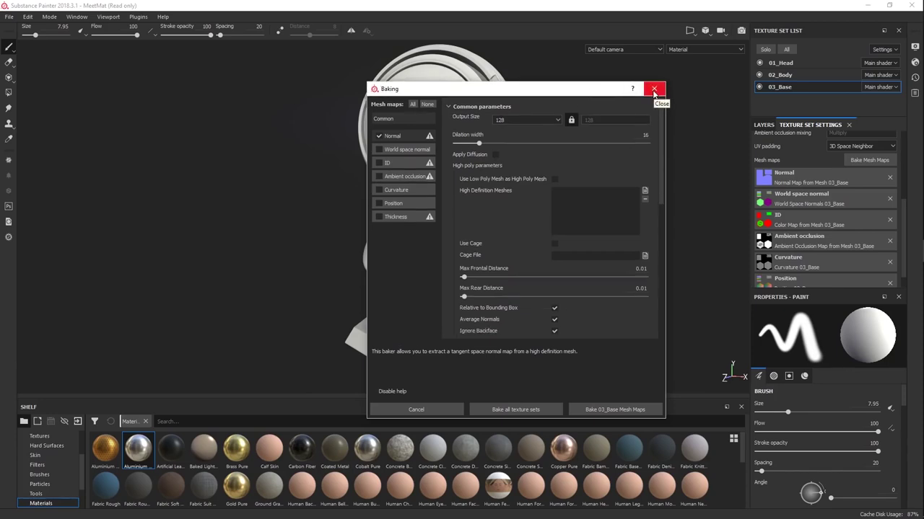
left_click(656, 92)
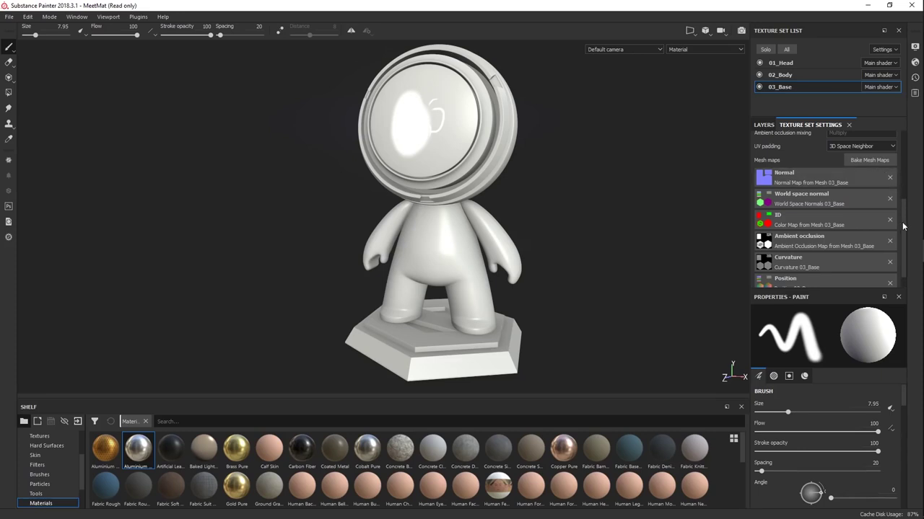
left_click_drag(903, 226, 896, 135)
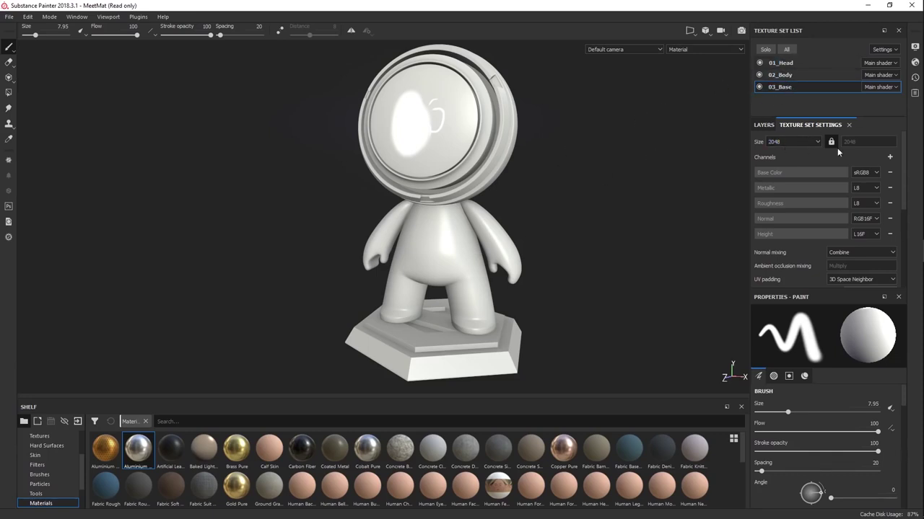
scroll(901, 173, "down", 1)
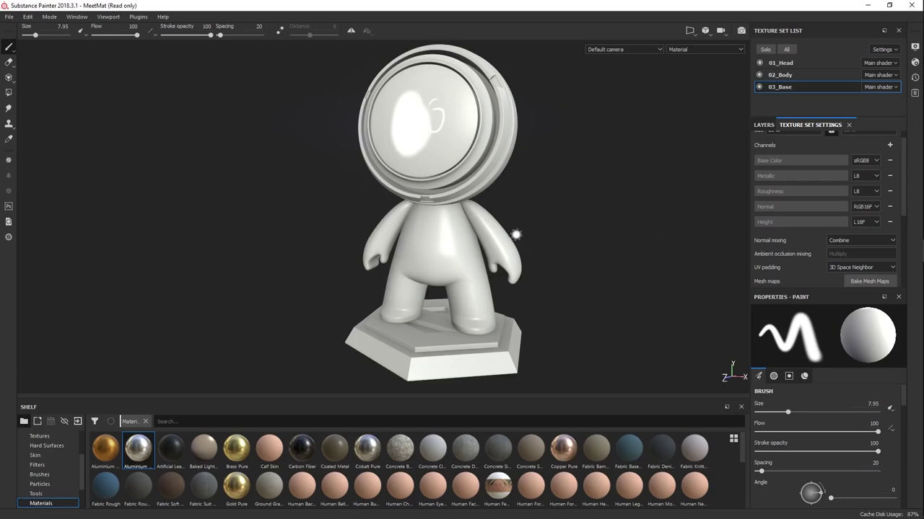
Isolate the 03_Base texture set in the 3D view, and bring the full model back into view
right_click_drag(515, 235, 501, 234, "shift")
key("alt+q")
key("alt+q")
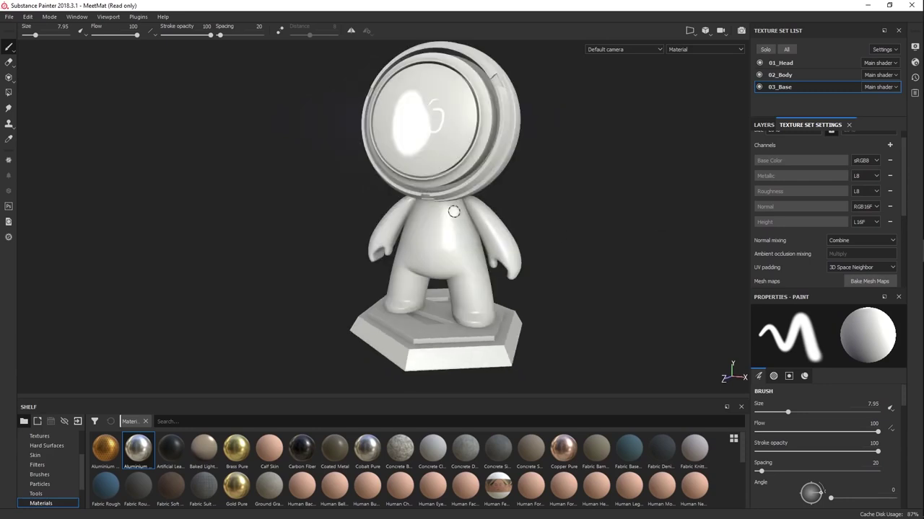
key("alt+q")
key("alt+q")
Select 02_Body on the model, toggle its isolated display, and finish with all texture sets shown
right_click(447, 238, "ctrl+alt")
key("alt+q")
key("alt+q")
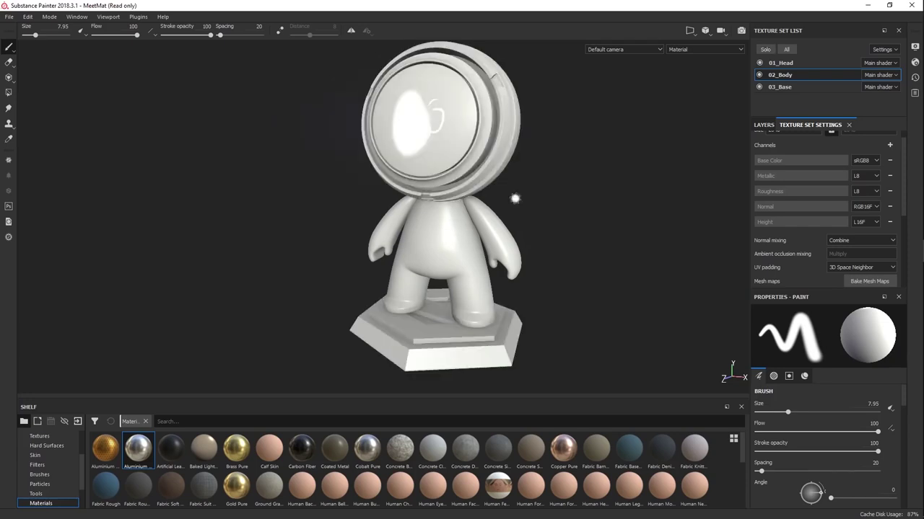
left_click(765, 51)
left_click(767, 51)
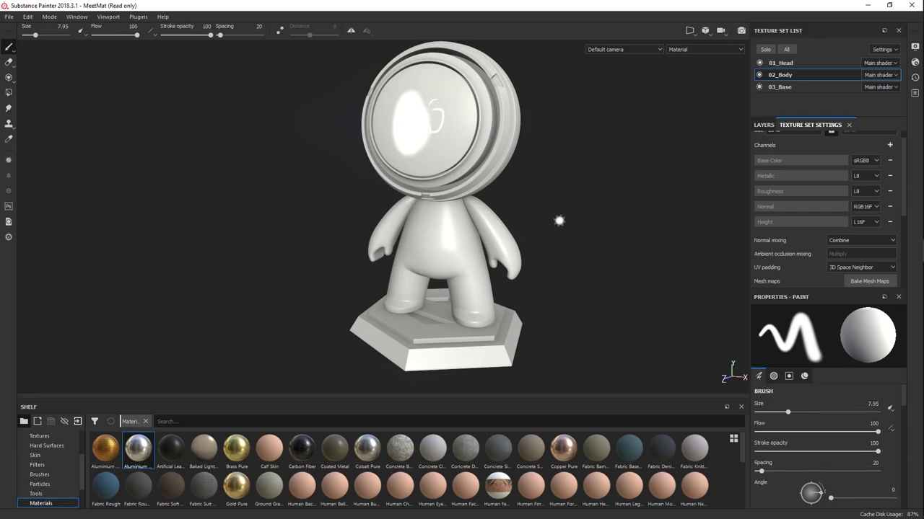
Display the layer stack of 02_Body and view the list of available smart materials without adding one
left_click(765, 128)
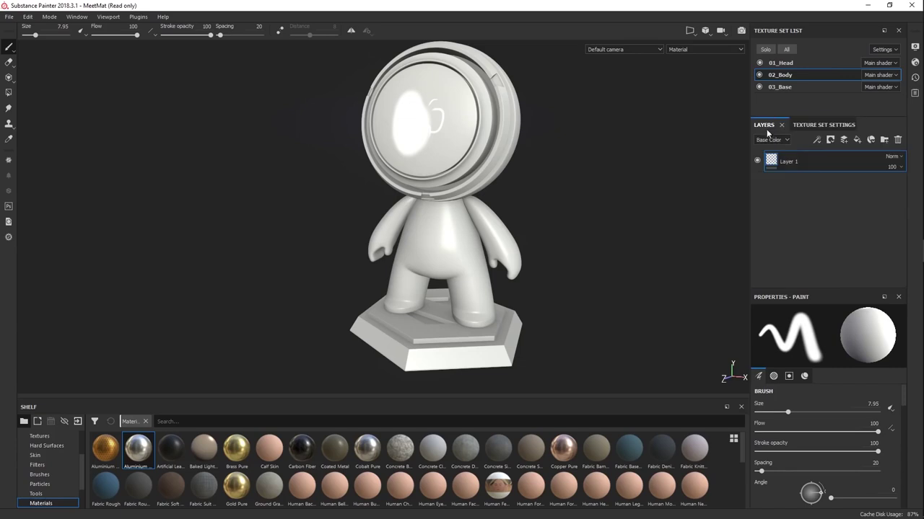
left_click(870, 138)
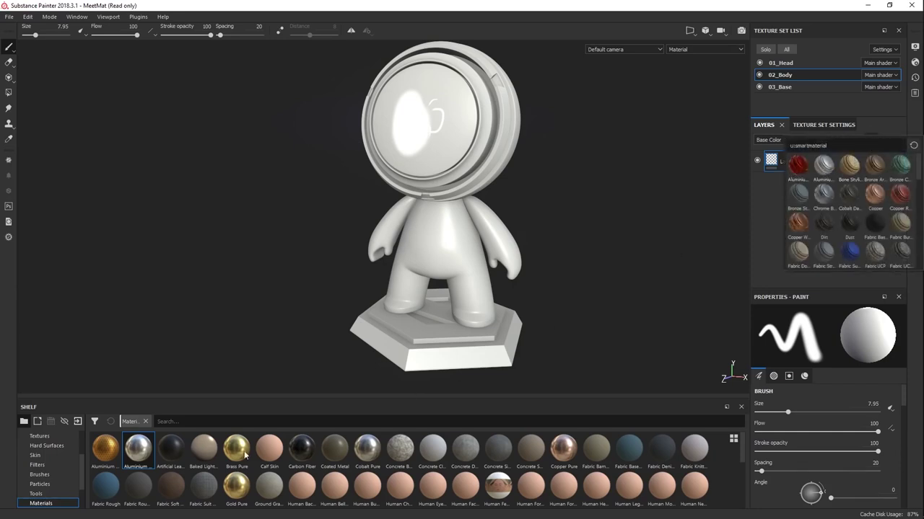
left_click(777, 202)
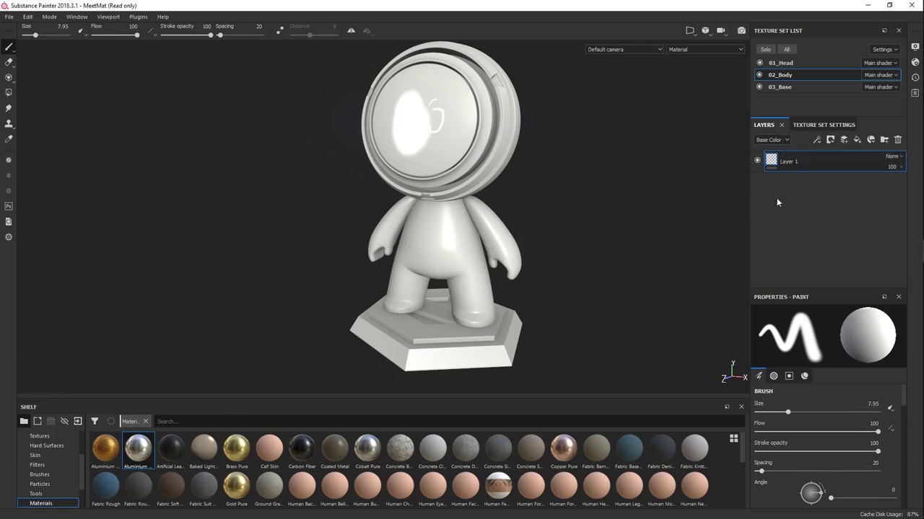
Add a fill layer to 02_Body with a red base color (0.502, 0.054, 0.054) and review its fill and material properties
left_click(856, 140)
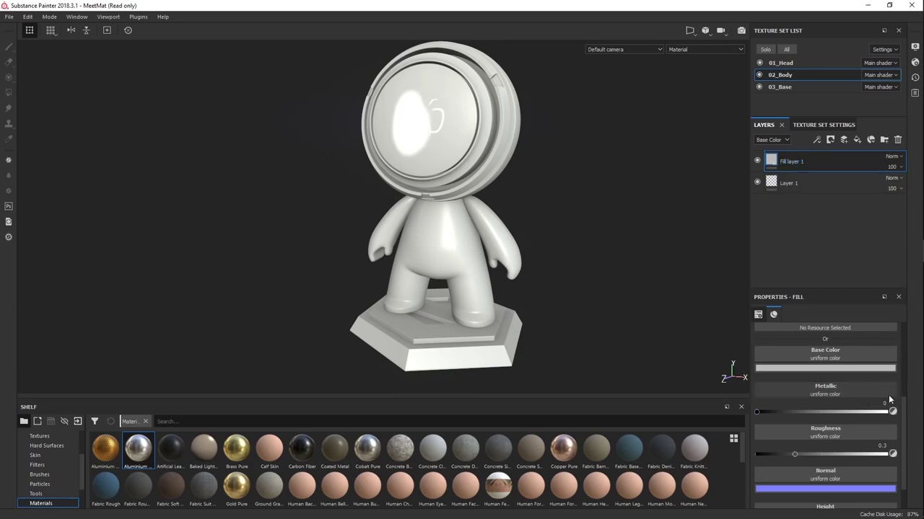
left_click(850, 369)
left_click(837, 407)
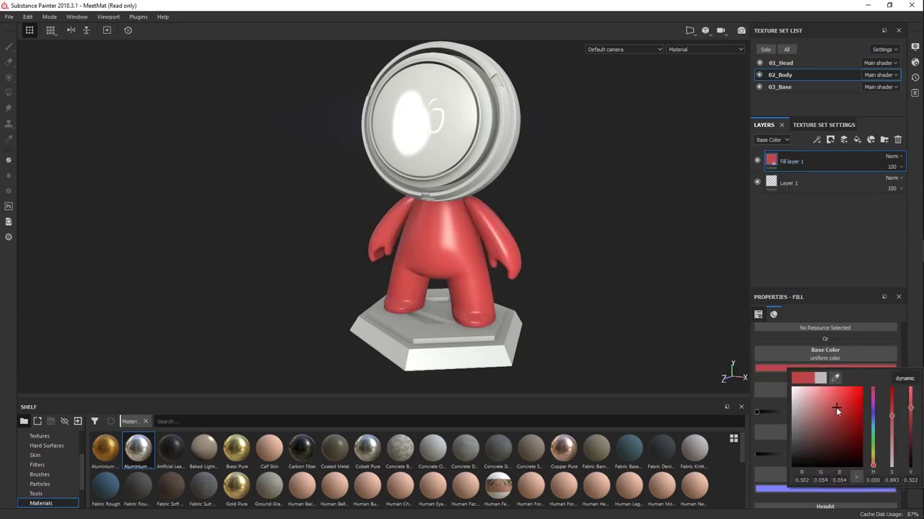
left_click(821, 234)
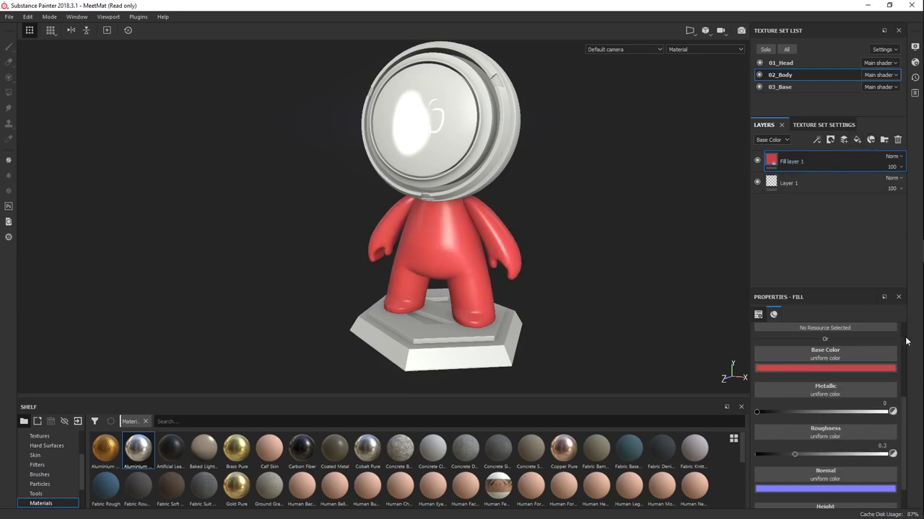
scroll(905, 339, "up", 5)
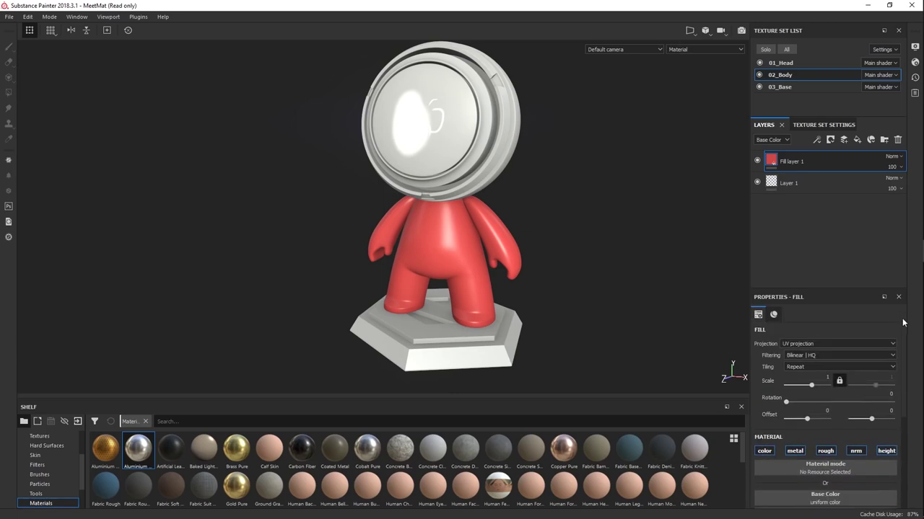
scroll(903, 323, "down", 5)
scroll(905, 318, "up", 5)
scroll(901, 374, "down", 2)
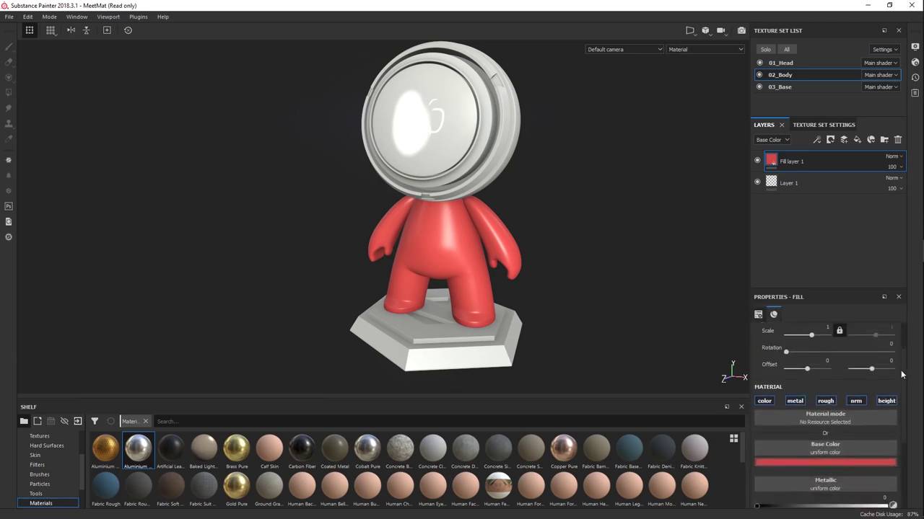
scroll(901, 374, "down", 1)
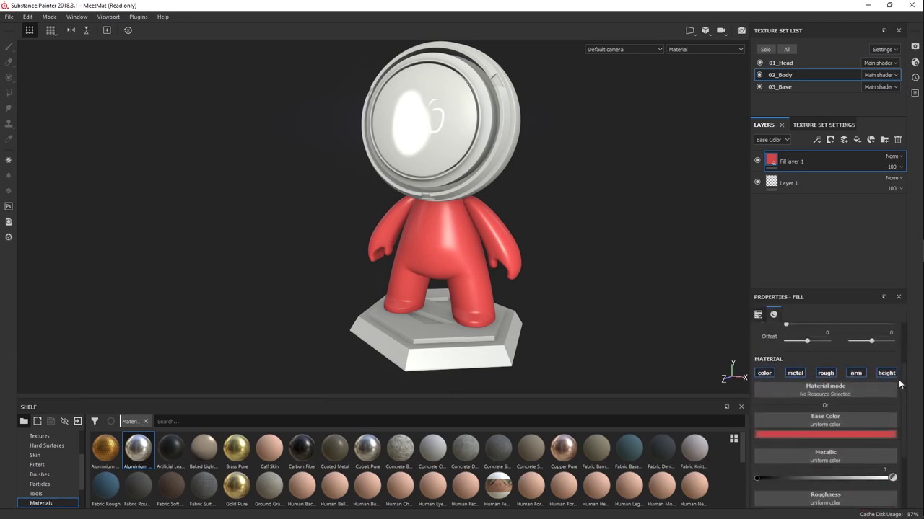
Paint white strokes across the torso on a new paint layer above the red fill, and add a black mask to that layer
left_click(843, 140)
mouse_move(446, 151)
left_mouse_down()
mouse_move(440, 258)
mouse_move(453, 252)
mouse_move(418, 250)
mouse_move(394, 264)
mouse_move(469, 237)
mouse_move(462, 266)
left_mouse_up()
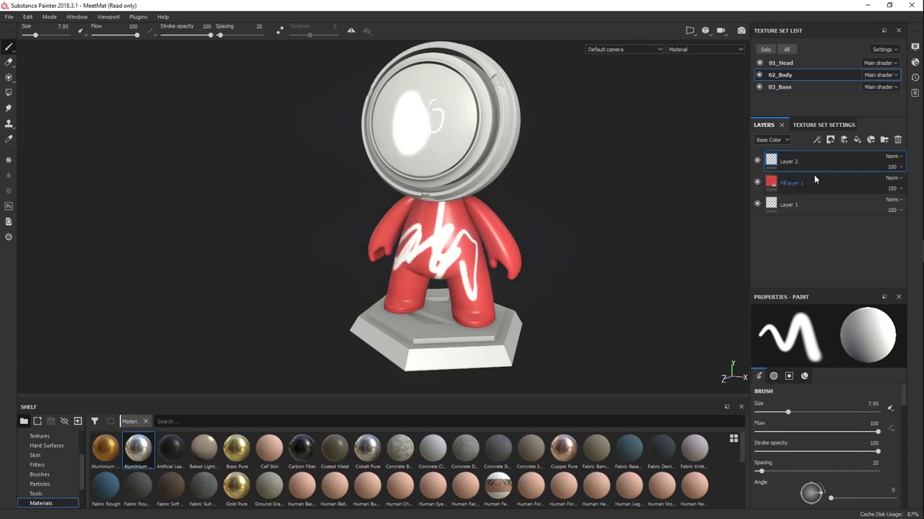
left_click(831, 140)
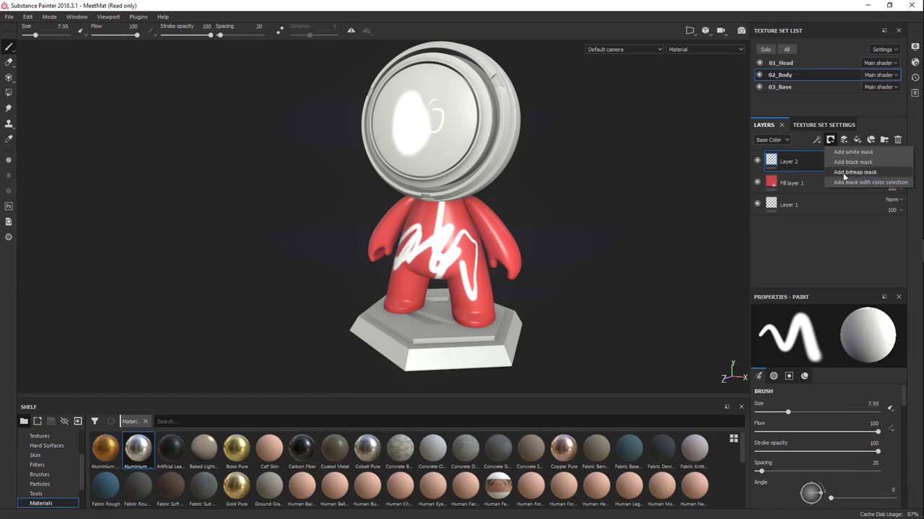
left_click(788, 168)
right_click(788, 166)
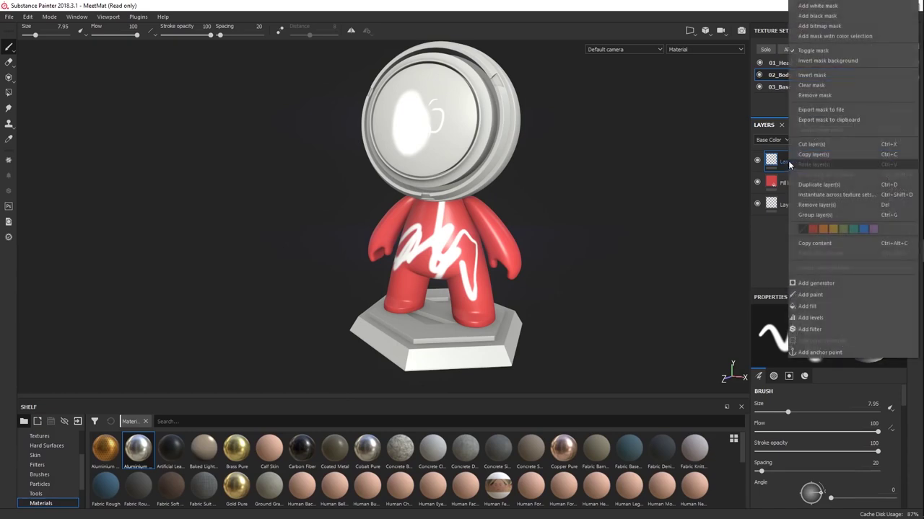
key("Escape")
left_click(831, 140)
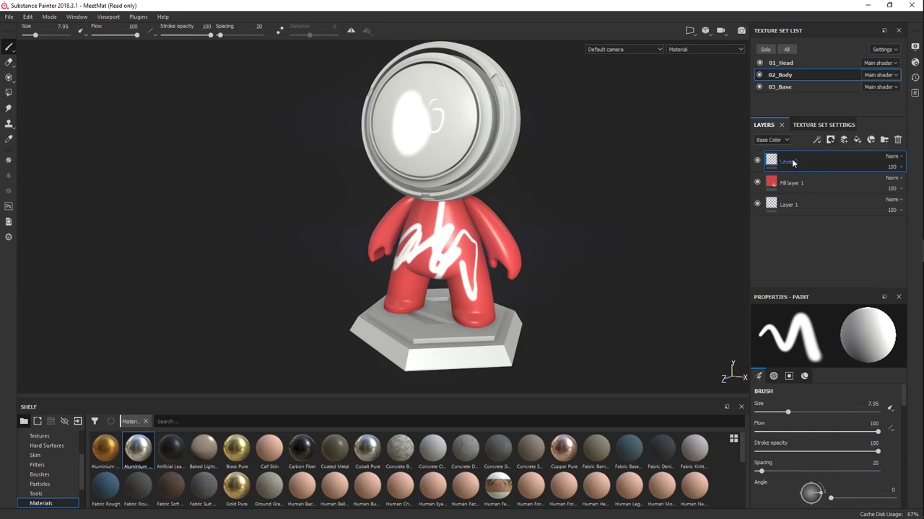
right_click(791, 159)
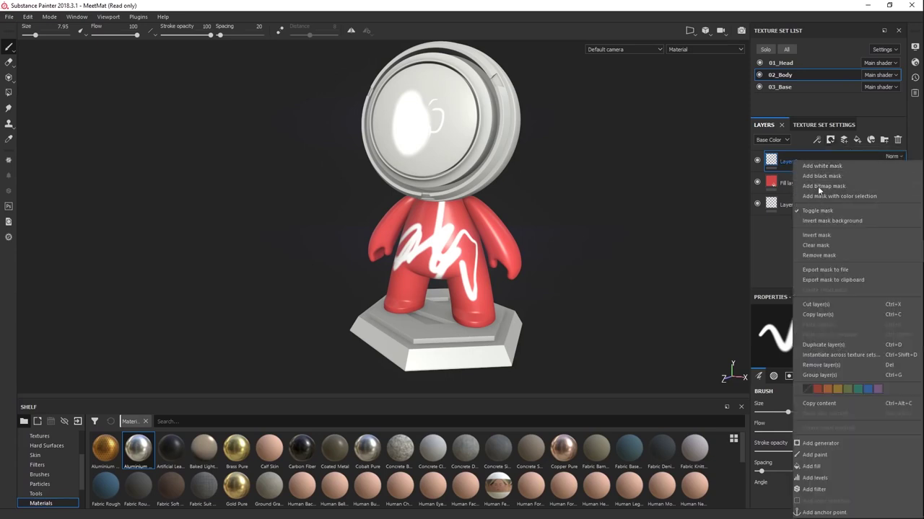
key("Escape")
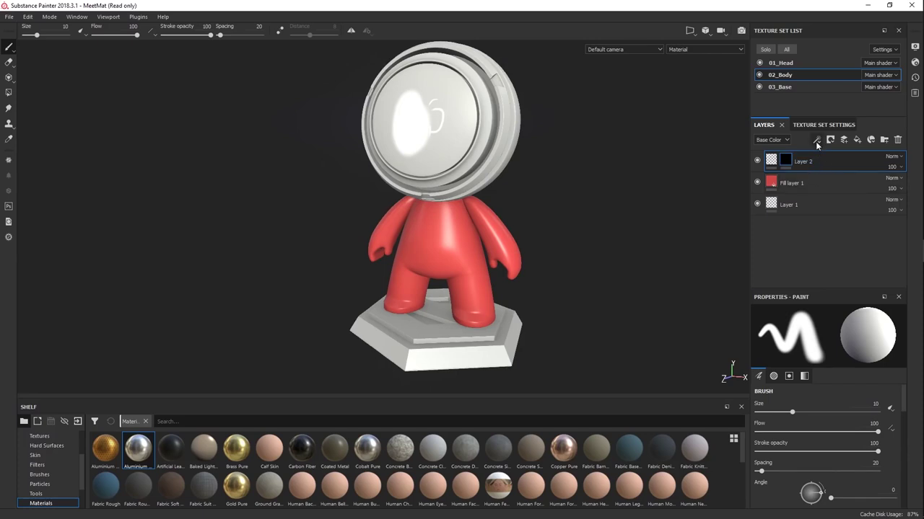
Examine the effects that can be added to the masked paint layer, such as generator, paint, fill, levels and filter
left_click(817, 141)
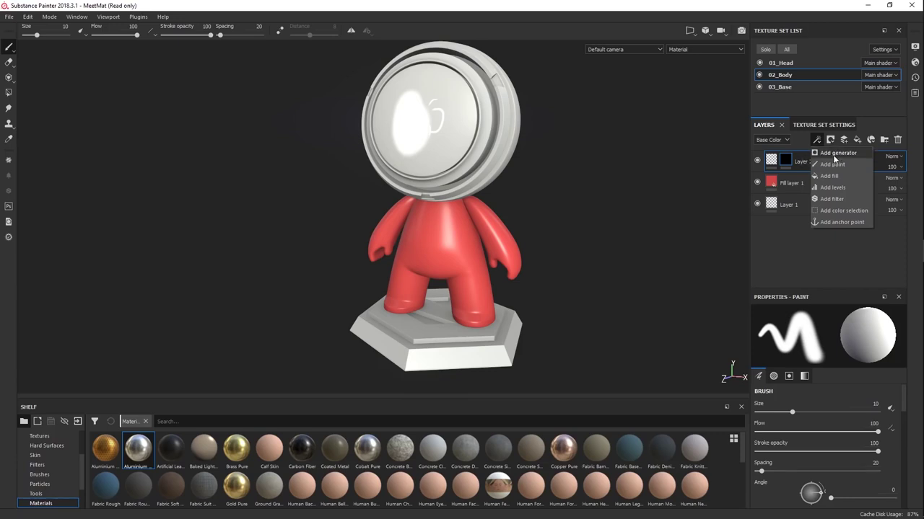
left_click(797, 165)
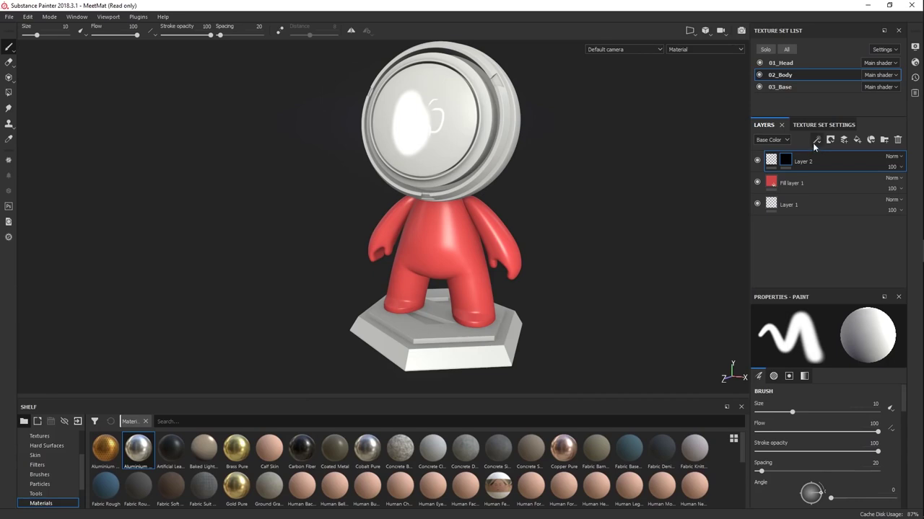
left_click(817, 141)
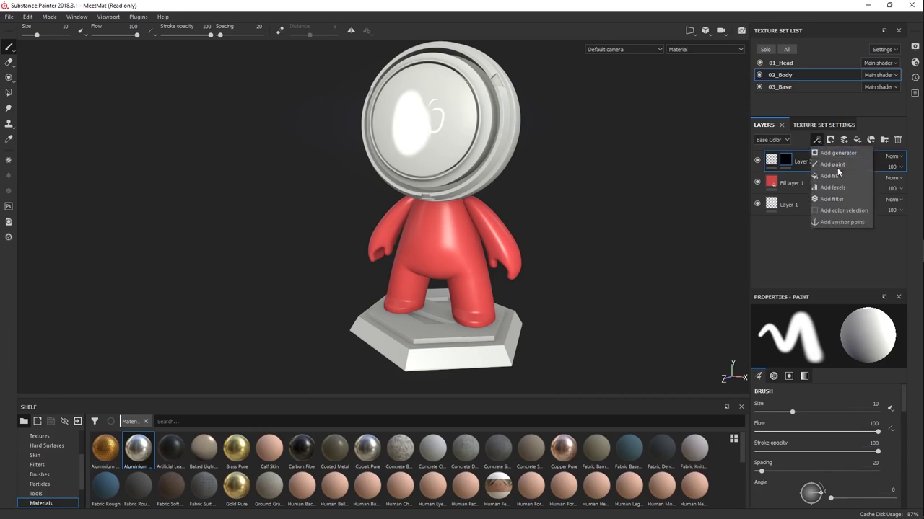
left_click(876, 162)
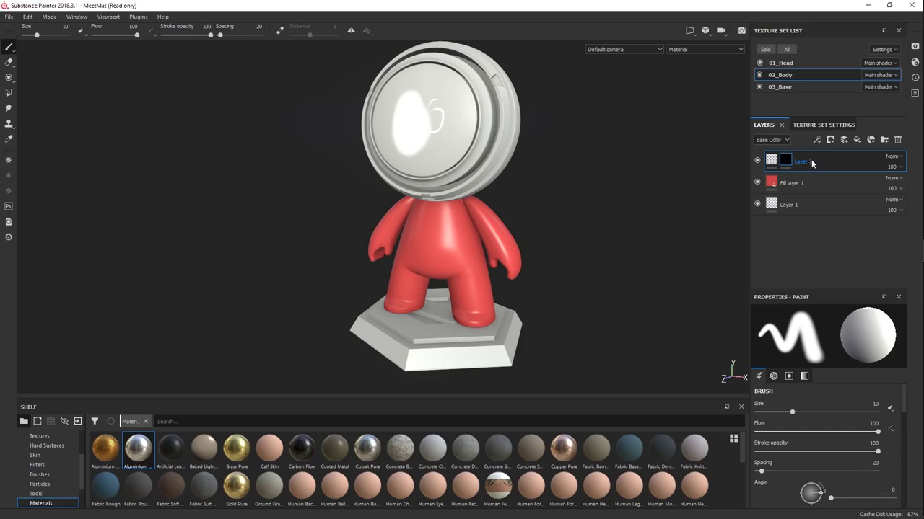
key("Return")
left_click(816, 140)
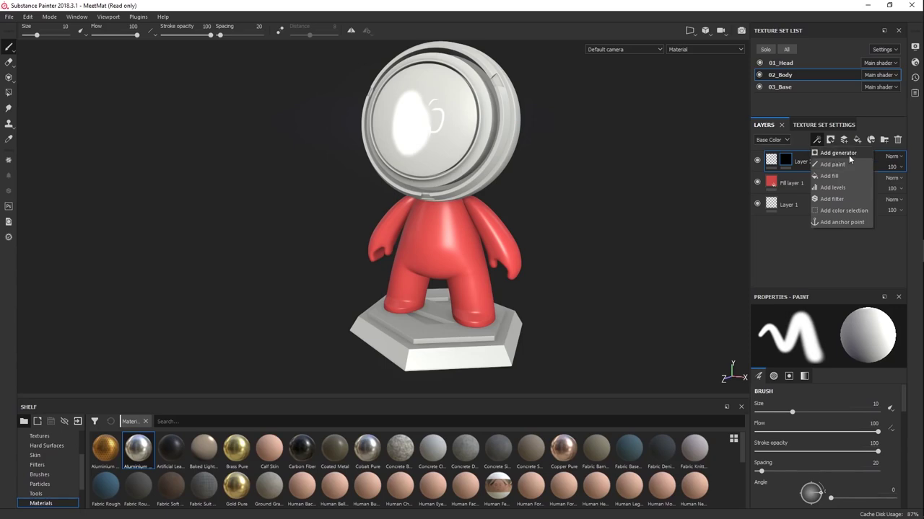
left_click(880, 165)
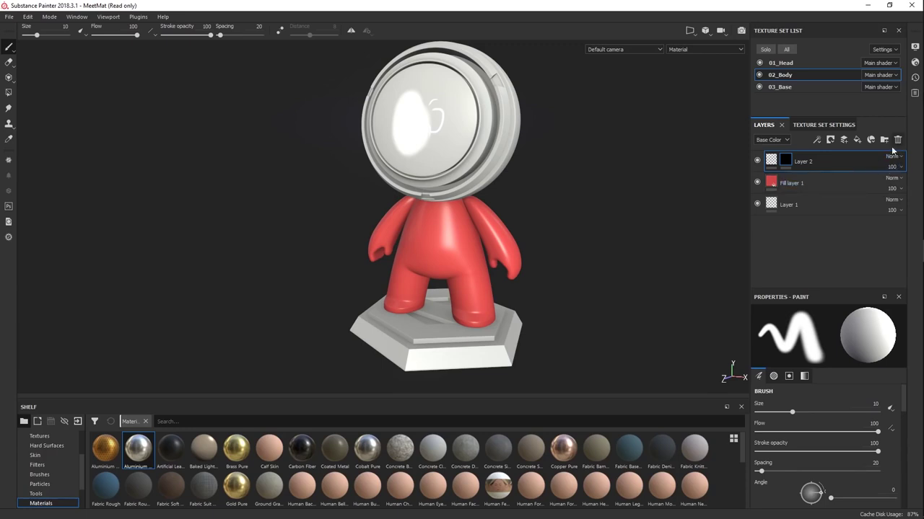
Review the paint brush parameters and test a stroke and a single dab in the brush preview
scroll(902, 417, "down", 2)
scroll(903, 417, "down", 1)
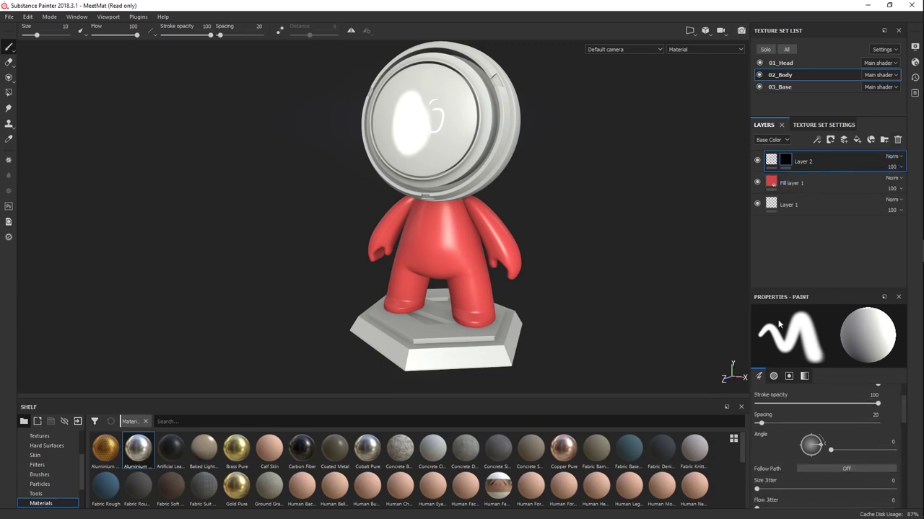
scroll(906, 412, "up", 2)
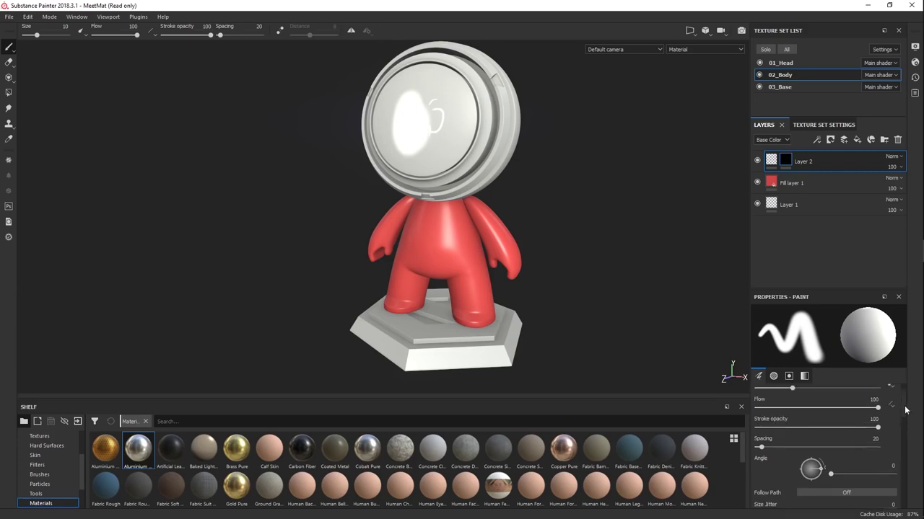
scroll(902, 412, "down", 2)
scroll(902, 413, "down", 2)
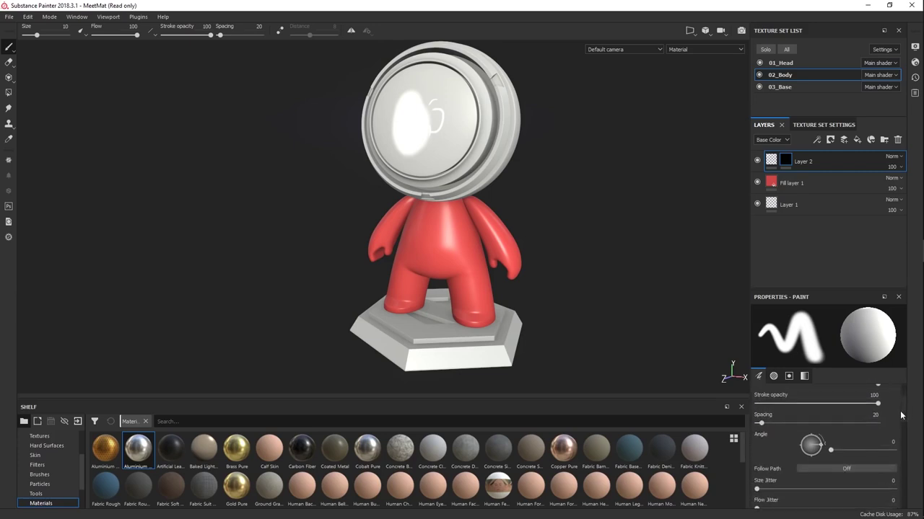
scroll(902, 413, "up", 1)
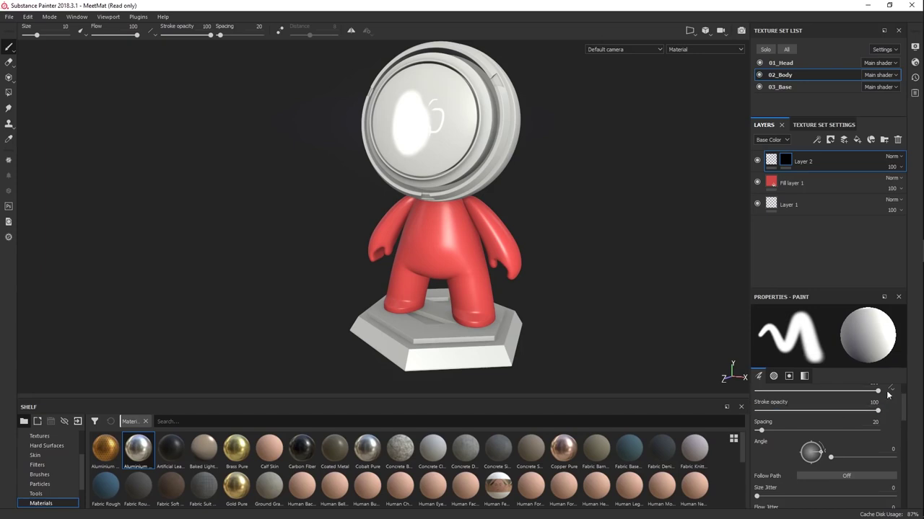
mouse_move(797, 348)
left_mouse_down()
mouse_move(832, 343)
mouse_move(805, 337)
mouse_move(776, 347)
mouse_move(786, 335)
mouse_move(821, 355)
mouse_move(814, 337)
mouse_move(799, 347)
mouse_move(765, 347)
left_mouse_up()
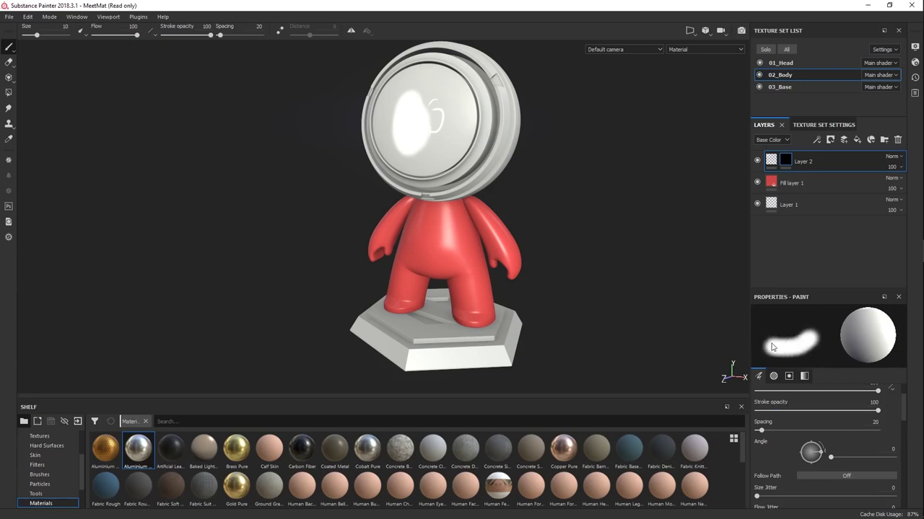
left_click(776, 335)
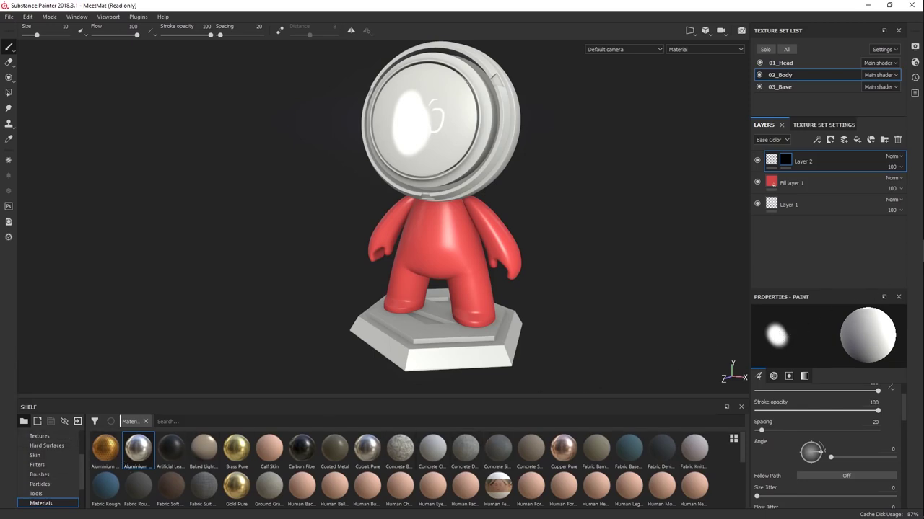
Delete the masked paint layer and the red fill layer from 02_Body, leaving only Layer 1
scroll(81, 480, "up", 3)
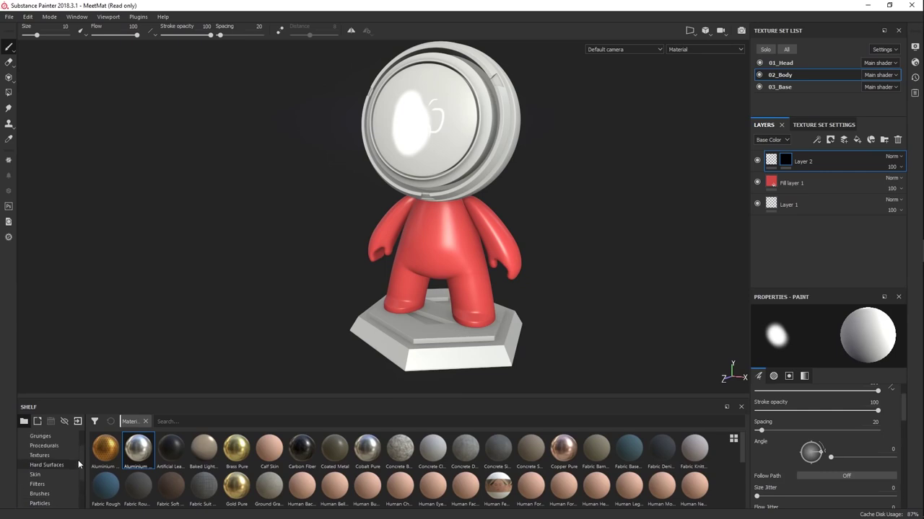
left_click(897, 140)
left_click(898, 140)
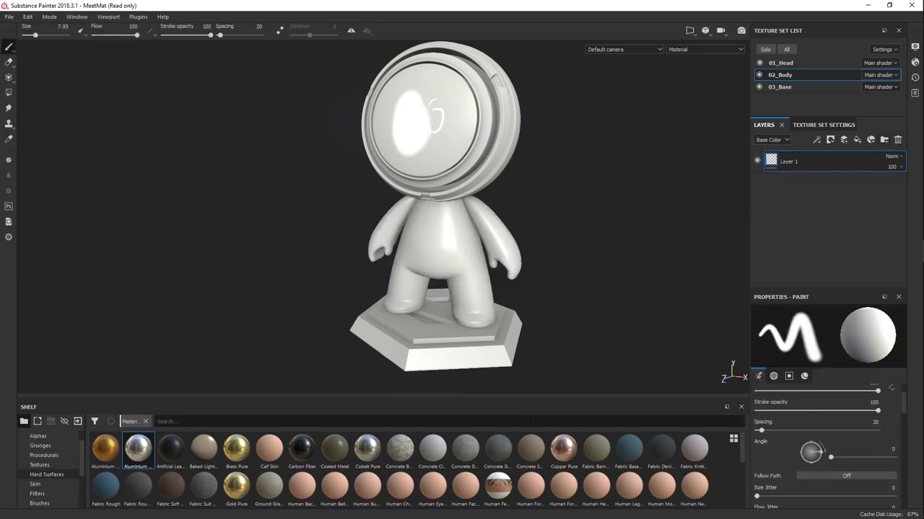
Apply the Concrete Dusty material to the head and body, and inspect its surface on the model from several angles
left_click_drag(459, 460, 466, 247)
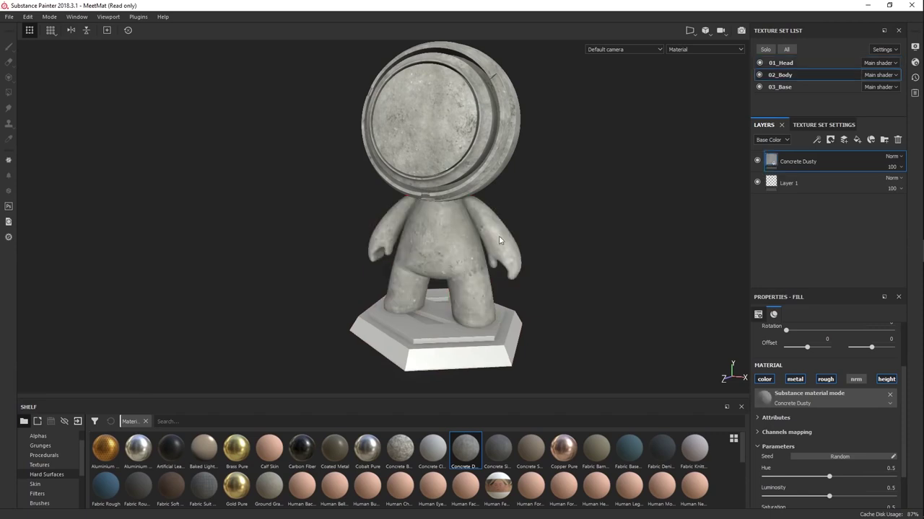
left_click_drag(470, 203, 425, 255, "alt")
right_click_drag(424, 255, 572, 237, "alt")
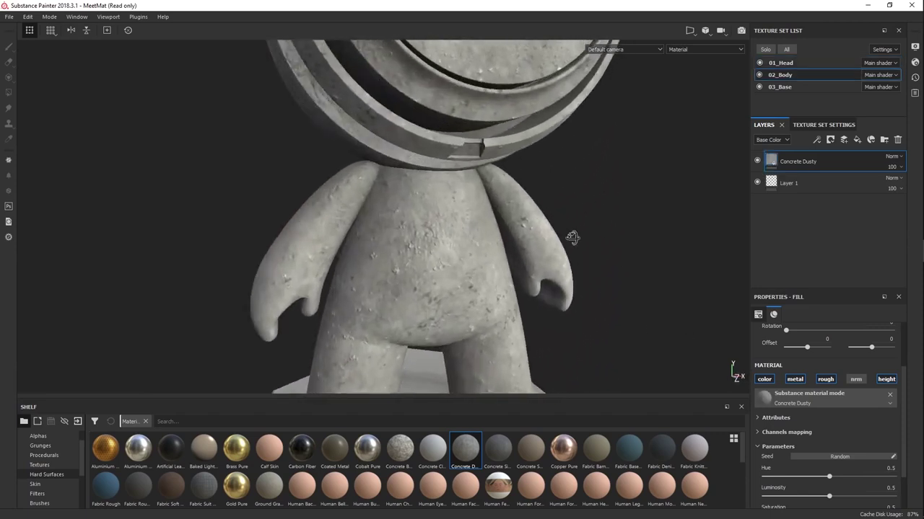
left_click_drag(572, 238, 493, 219, "alt")
right_click_drag(493, 219, 485, 212, "shift")
left_click_drag(502, 250, 445, 308, "alt")
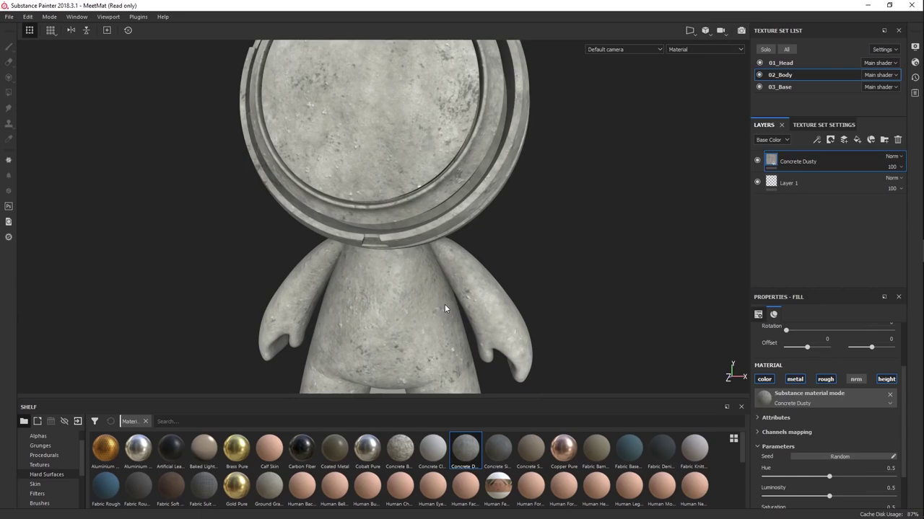
middle_click_drag(503, 259, 532, 256, "alt")
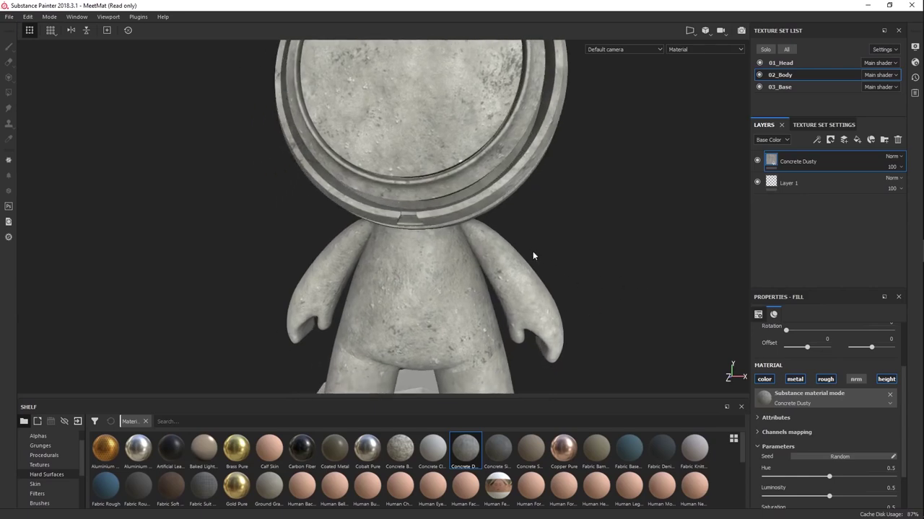
left_click_drag(523, 250, 511, 253, "alt")
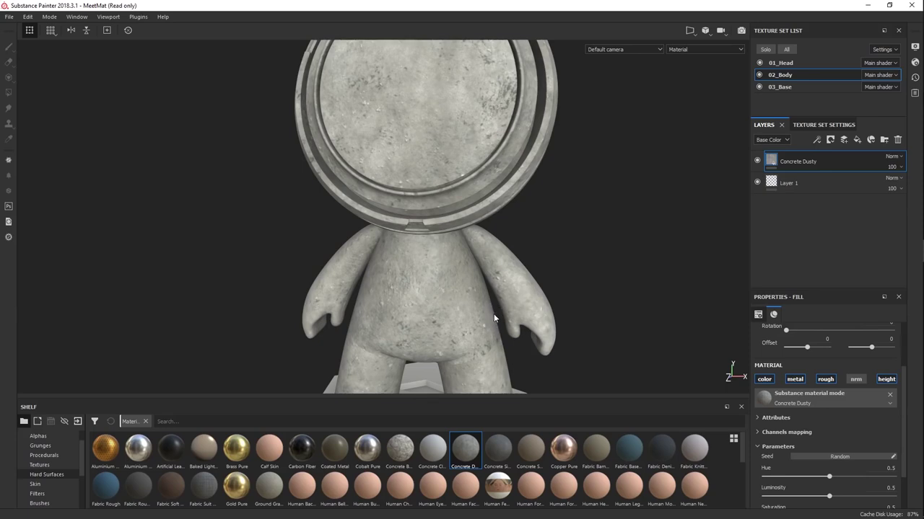
Delete the Concrete Dusty layer from the 02_Body texture set
left_click(897, 139)
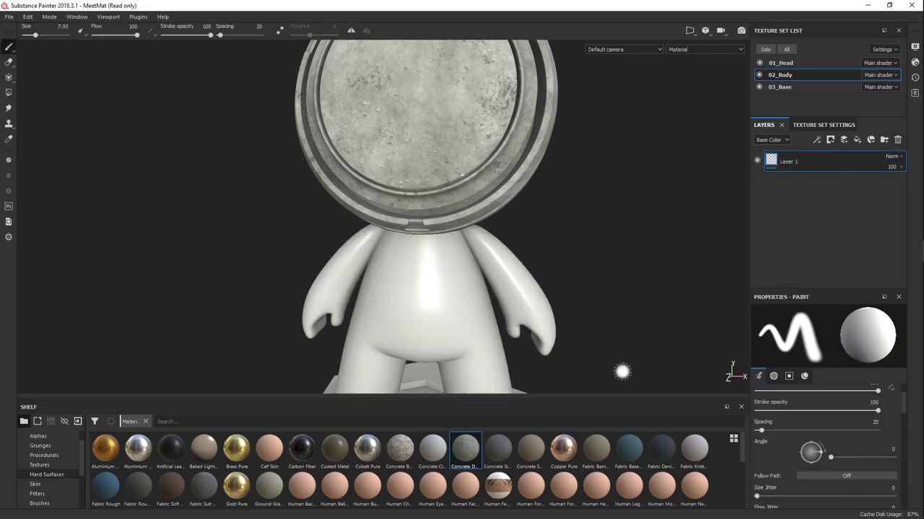
Try the Copper Pure and Fabric Bamboo materials on the body and delete both resulting layers from 02_Body
left_click_drag(563, 448, 466, 271)
left_click_drag(573, 288, 643, 264, "alt")
left_click_drag(596, 448, 473, 292)
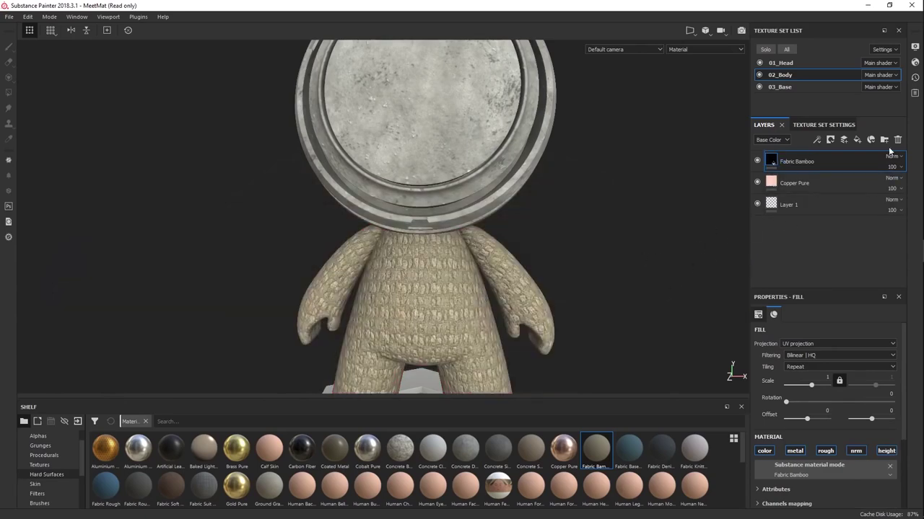
left_click(897, 139)
left_click(898, 139)
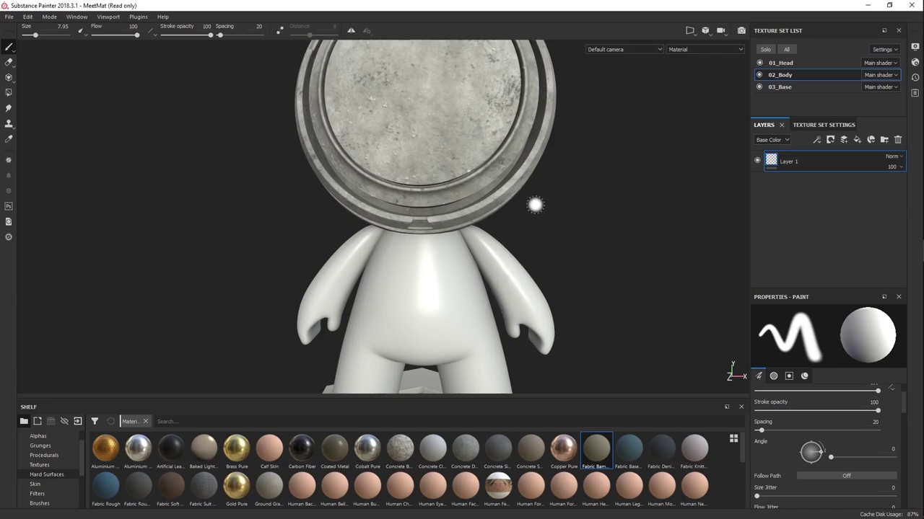
Open the display settings, frame the head and set the view mode to the Base Color channel
left_click(915, 48)
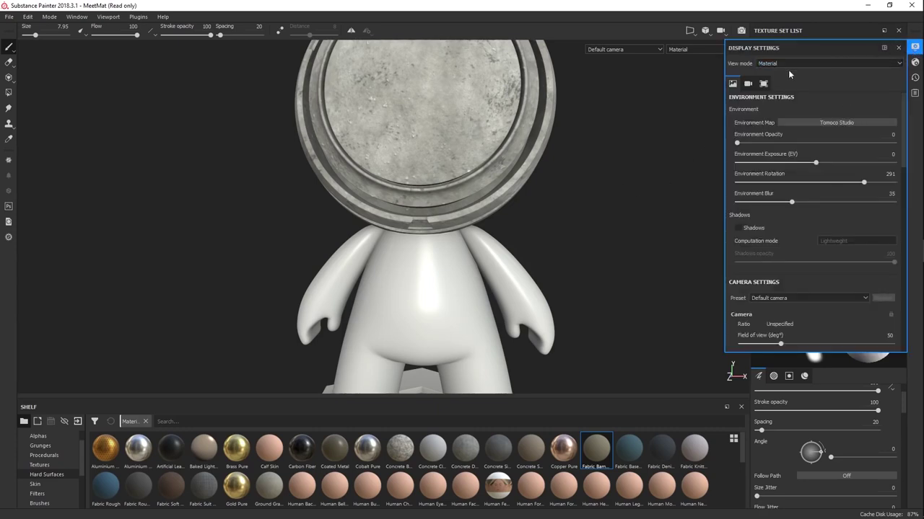
mouse_move(604, 138)
left_mouse_down("alt")
mouse_move(571, 226)
mouse_move(616, 223)
left_mouse_up("alt")
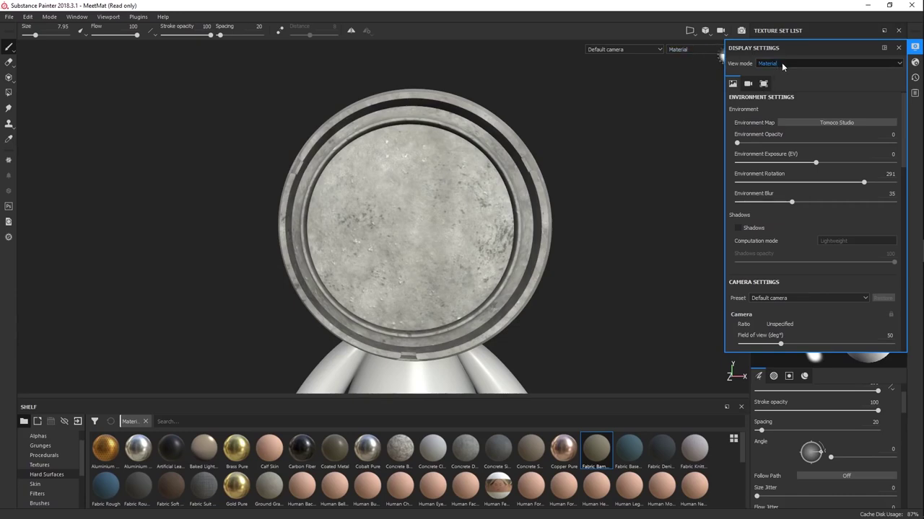
left_click(781, 63)
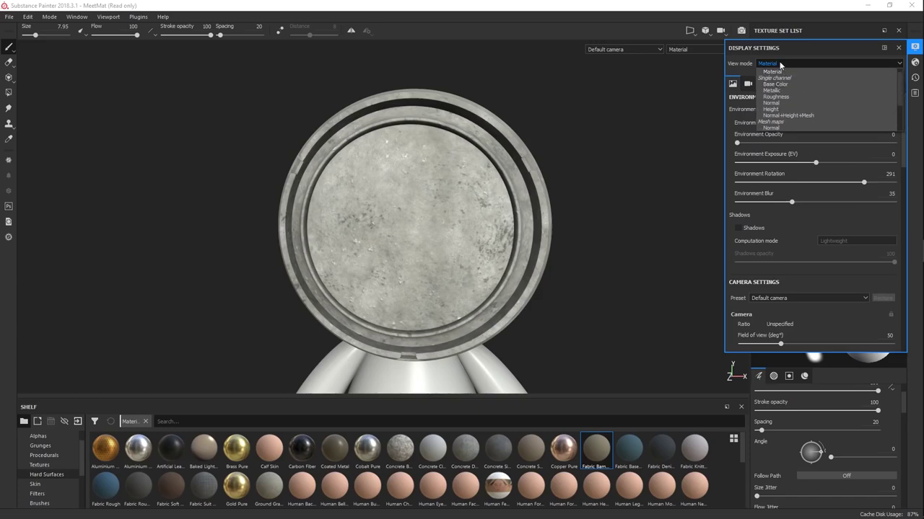
left_click(779, 64)
left_click(785, 64)
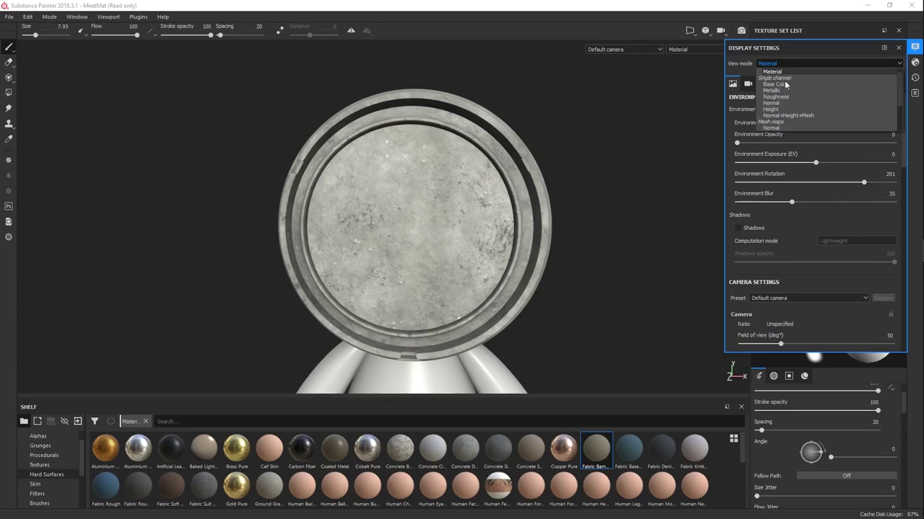
left_click(787, 84)
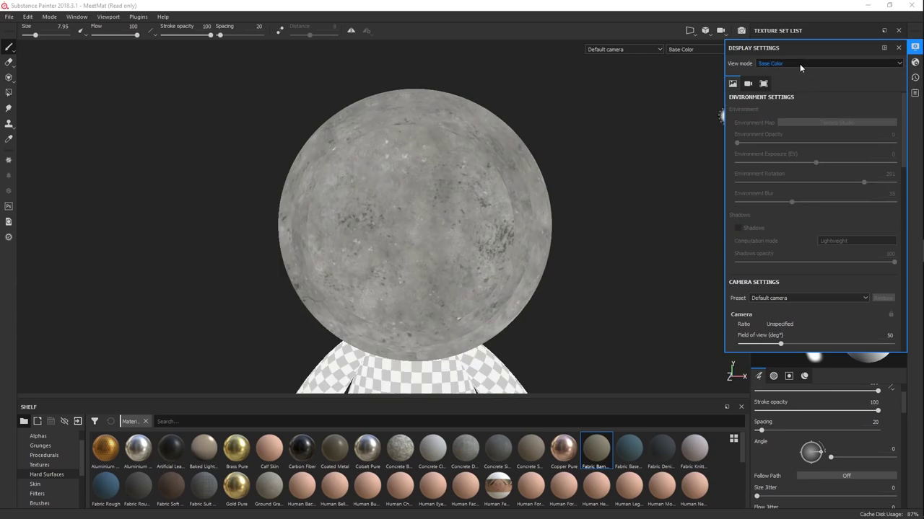
Inspect the head's Metallic, Roughness, Normal and Height channels one after another
scroll(794, 67, "down", 1)
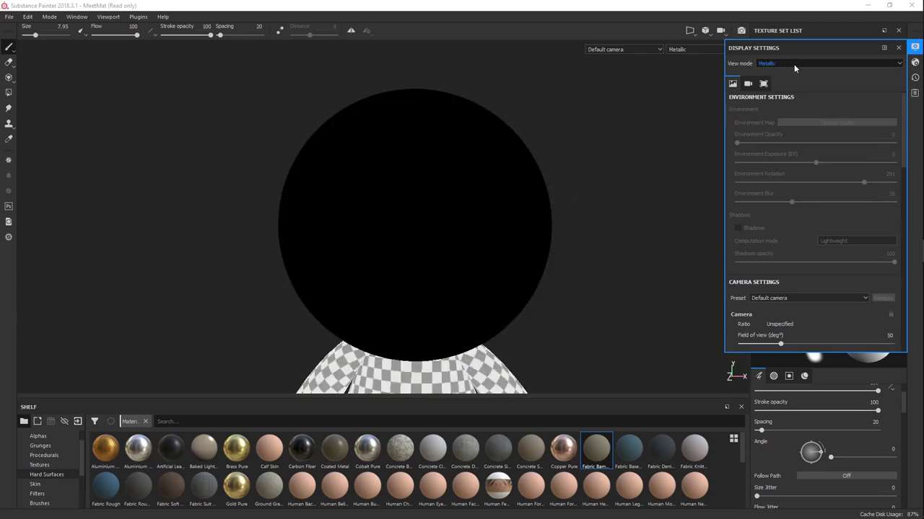
scroll(795, 68, "down", 1)
scroll(794, 67, "up", 1)
scroll(794, 65, "down", 1)
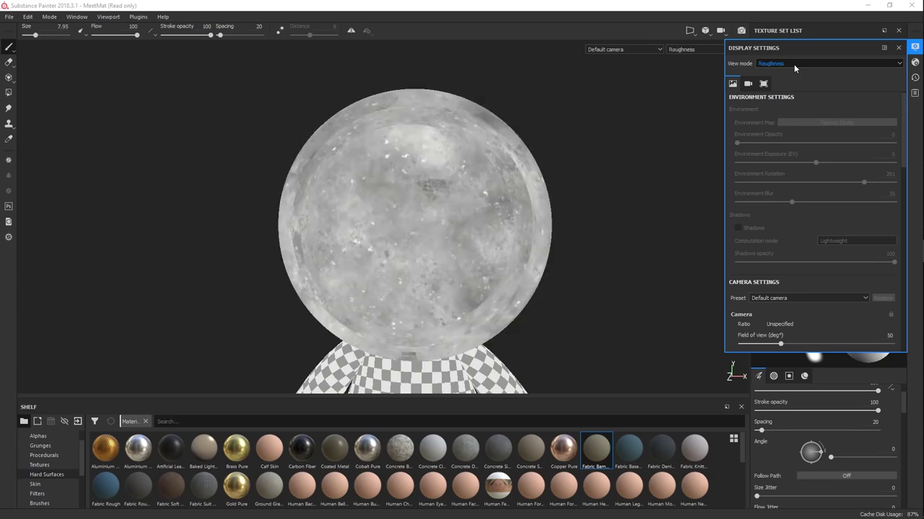
scroll(793, 65, "down", 1)
scroll(793, 64, "down", 1)
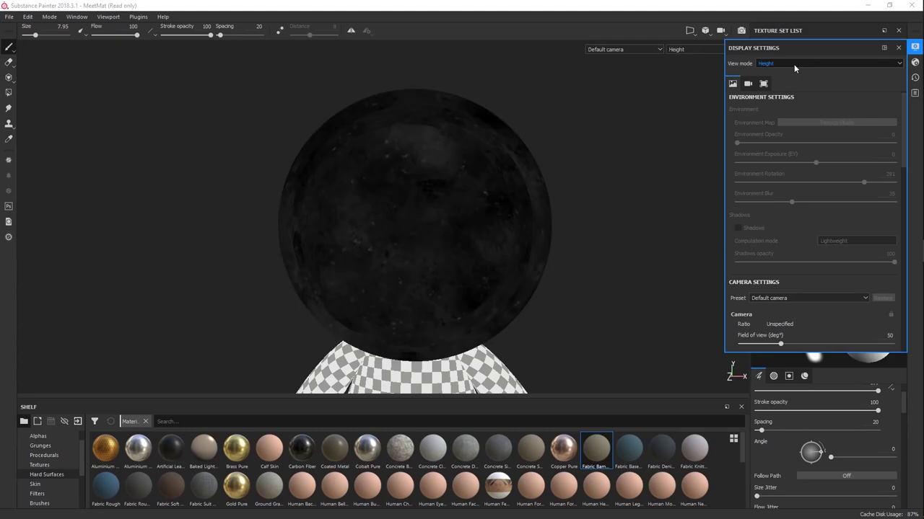
Continue through the view modes past Height into the mesh maps, ending on Ambient occlusion
scroll(794, 64, "down", 1)
scroll(793, 64, "down", 1)
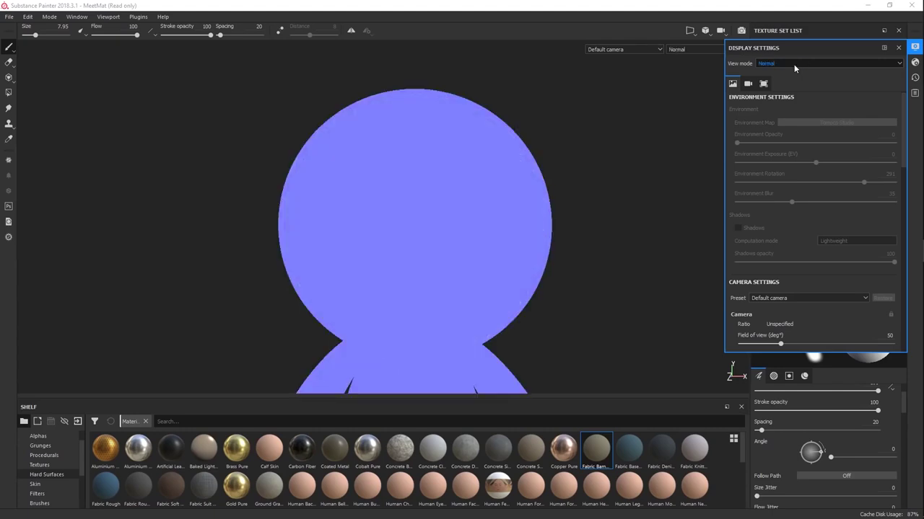
scroll(794, 64, "down", 1)
scroll(794, 64, "down", 1)
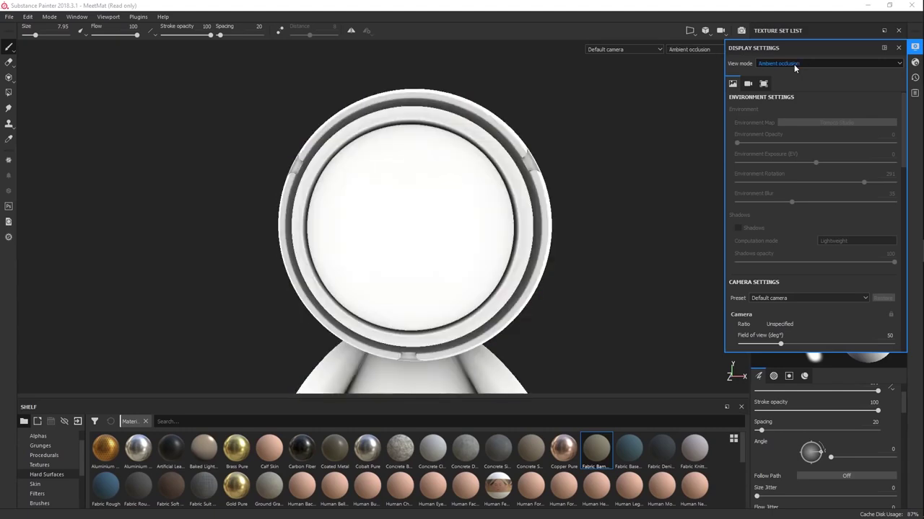
Look through the available mesh map view modes and display the World space normal map
left_click(793, 64)
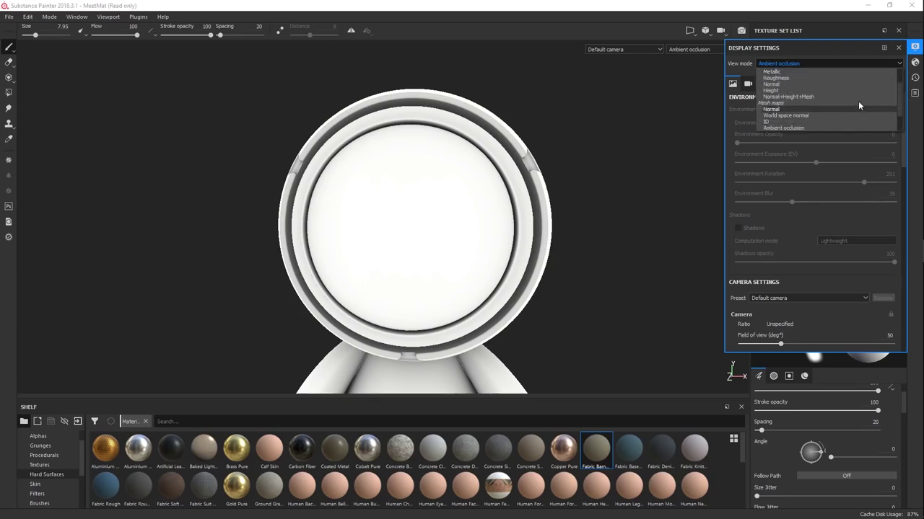
scroll(815, 98, "down", 2)
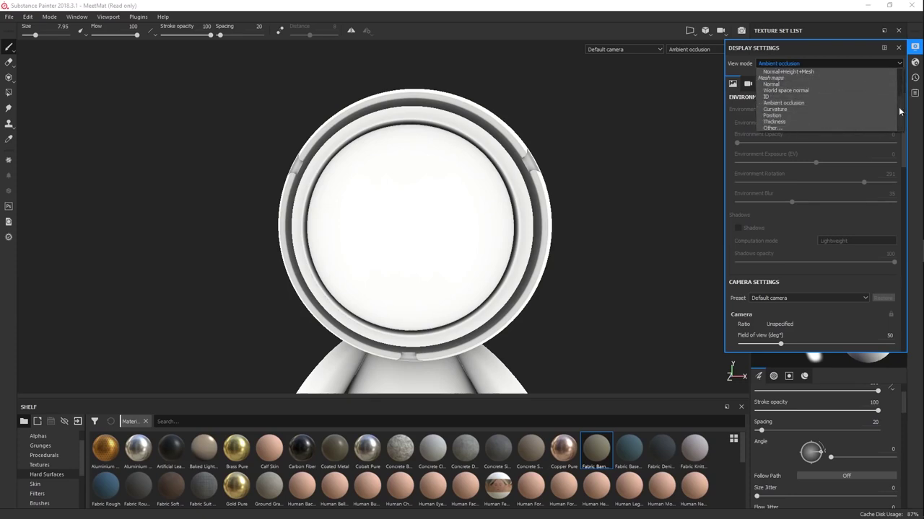
left_click(803, 90)
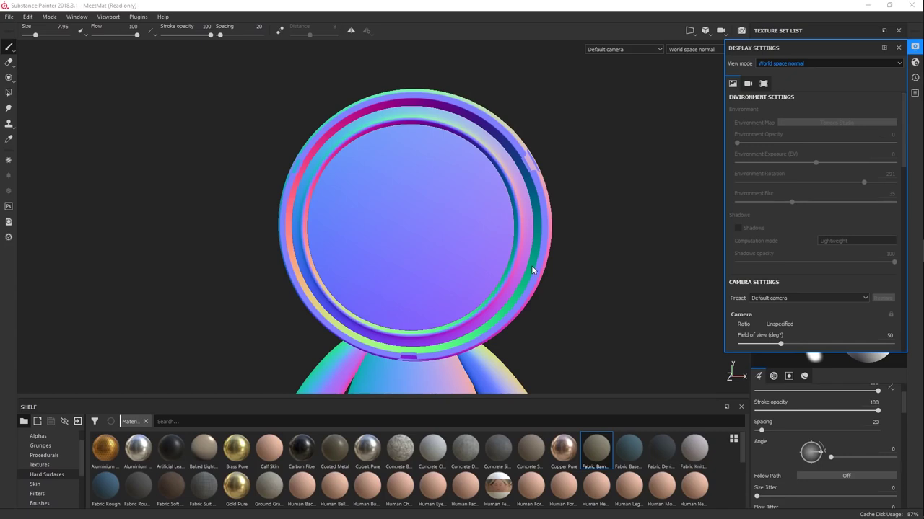
Cycle the viewport through the remaining mesh maps, from ID and Ambient occlusion through Position and Thickness to Other
key("b")
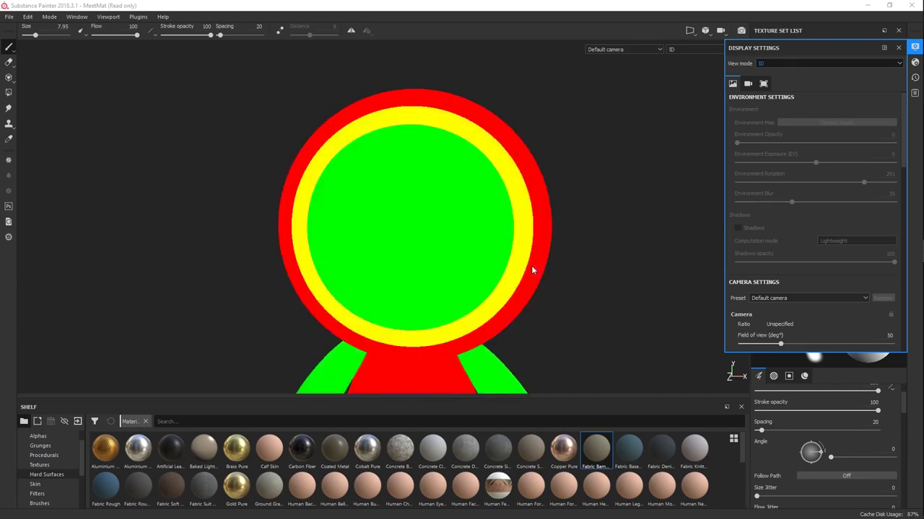
key("b")
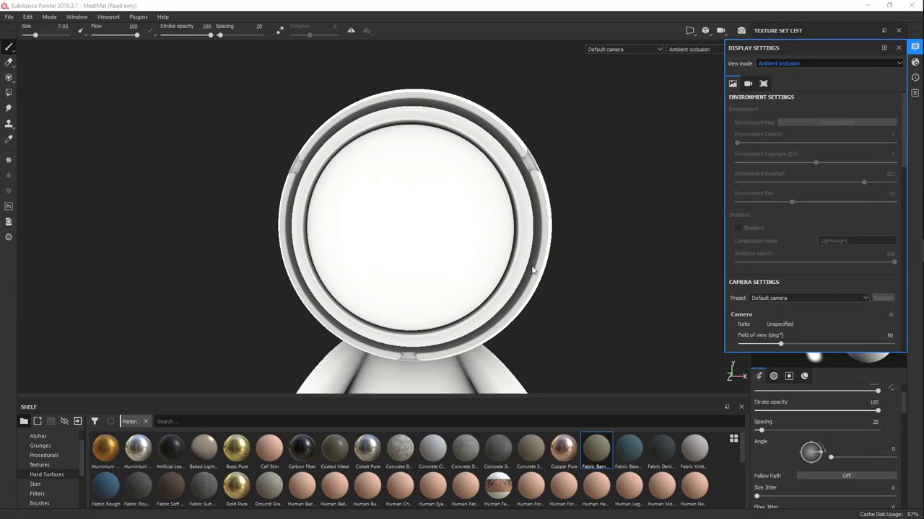
key("b")
key("b")
key("b")
key("b")
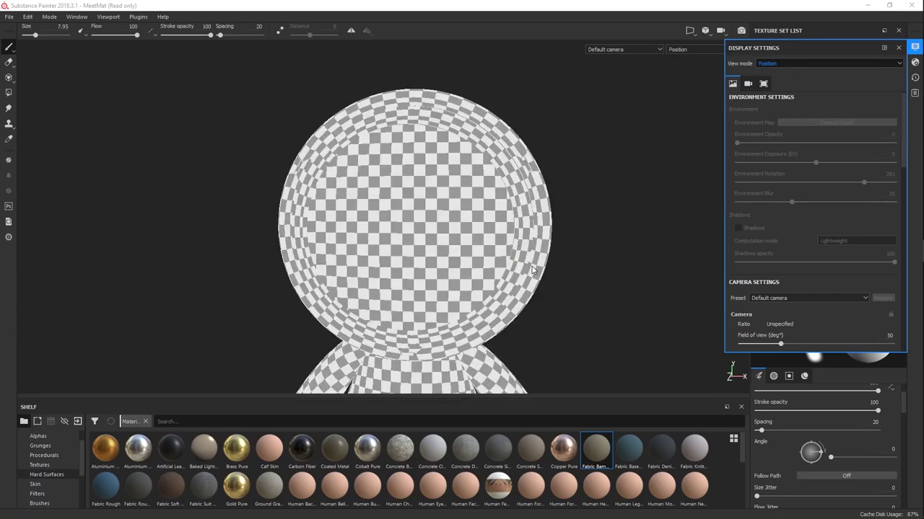
key("b")
key("b")
key("b")
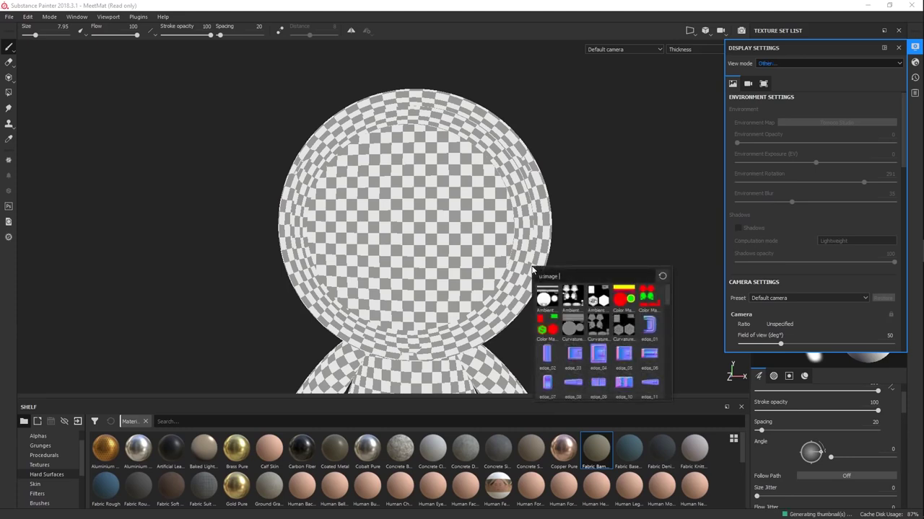
Leave the mesh map views and display the Base Color channel in the viewport
left_click(807, 63)
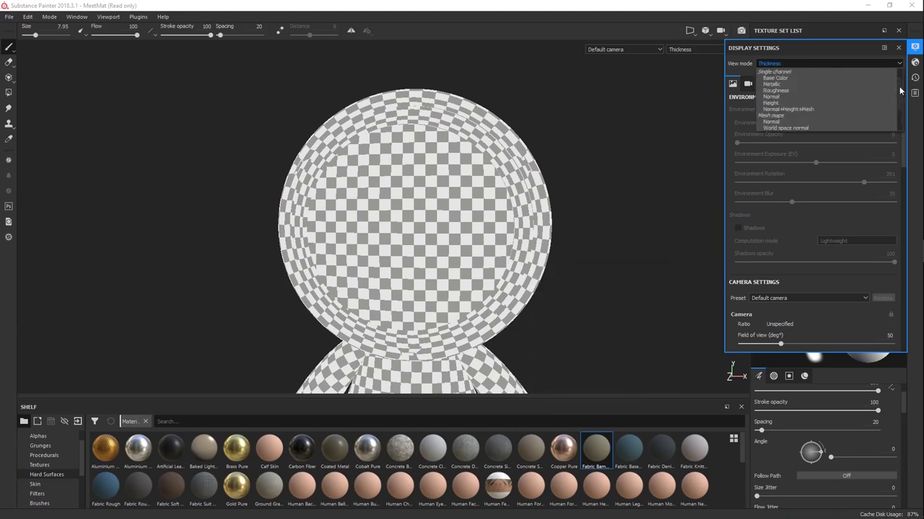
left_click(698, 45)
left_click(697, 48)
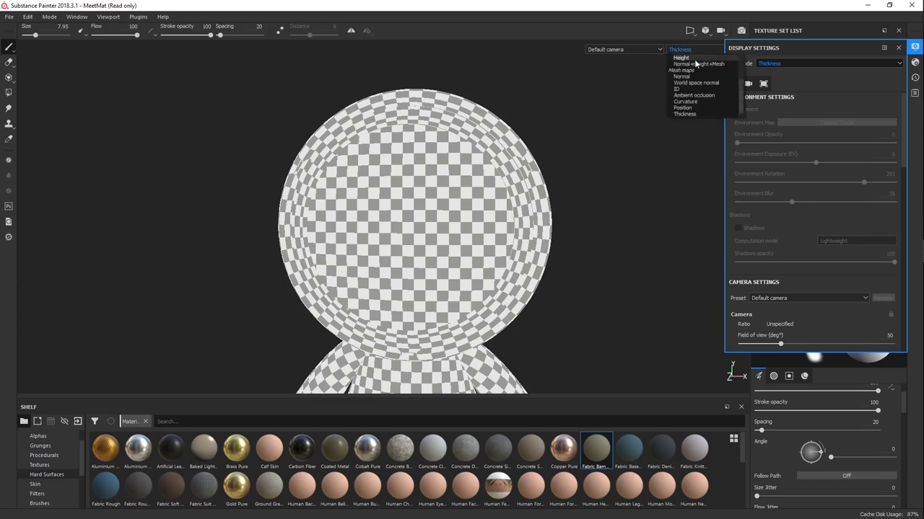
left_click_drag(740, 94, 734, 64)
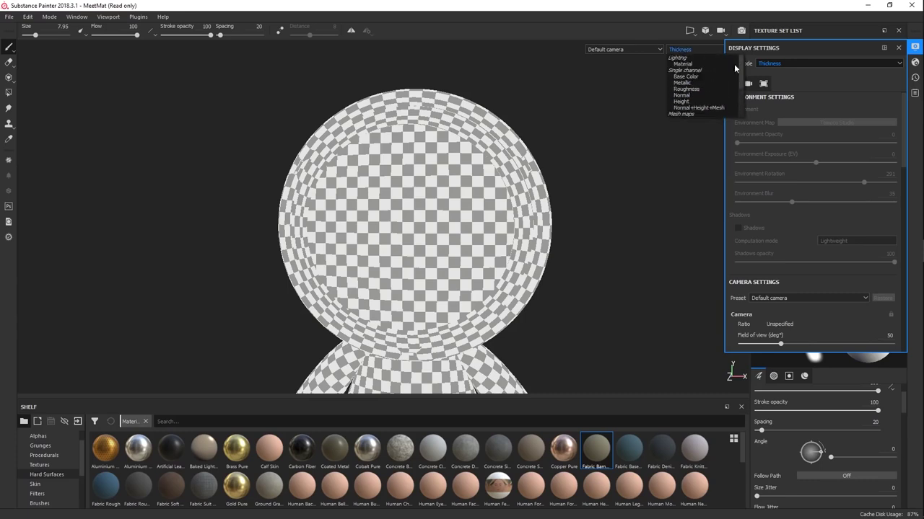
left_click(704, 75)
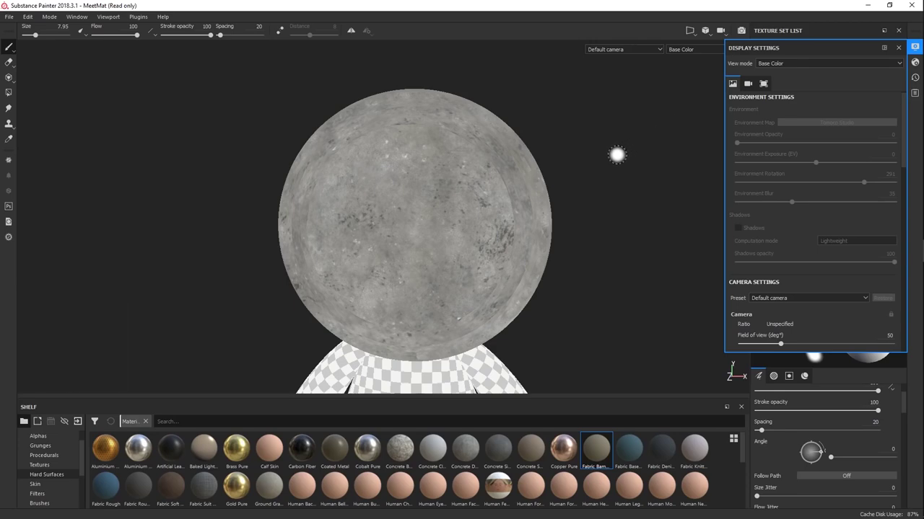
Cycle the viewport forward through the channels to Height, and back through Roughness to Base Color
key("b")
key("b")
key("b")
key("b")
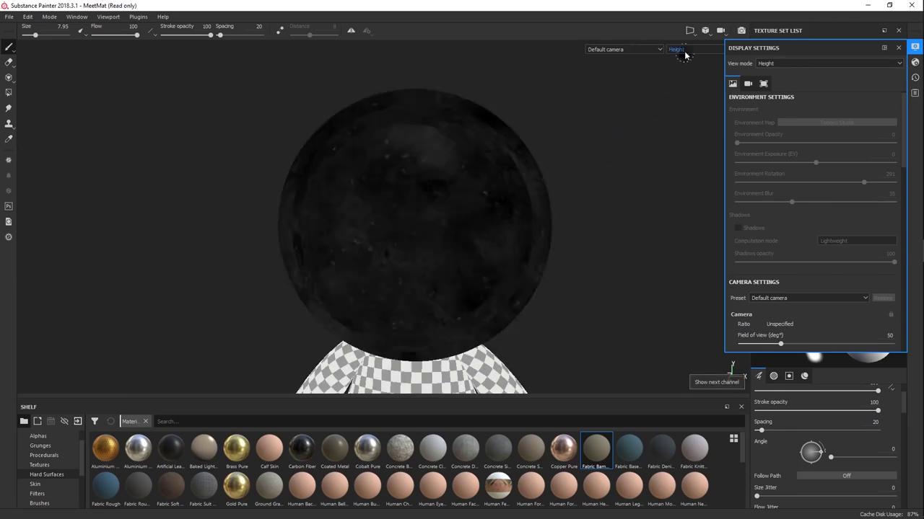
key("shift+c")
key("shift+c")
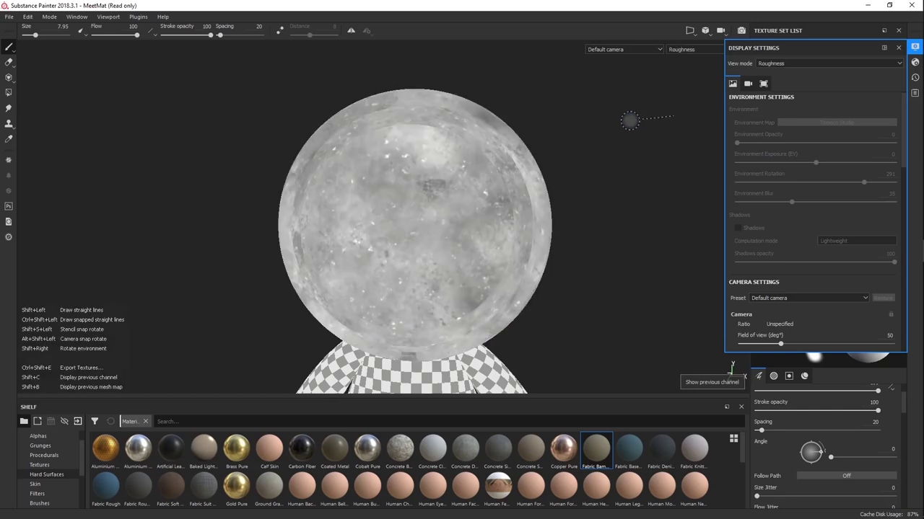
key("shift+c")
key("shift+c")
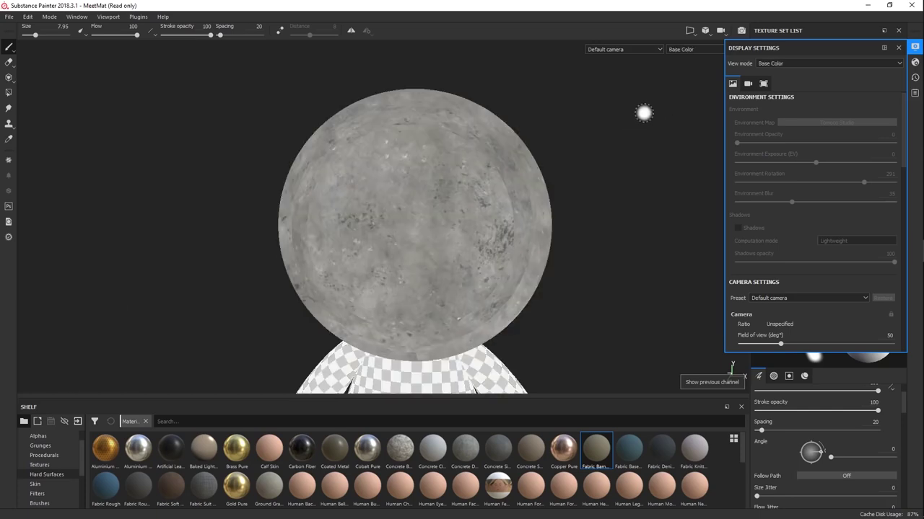
Cycle the viewport through the mesh maps, including World space normal, and step backward to the ID map
key("m")
key("m")
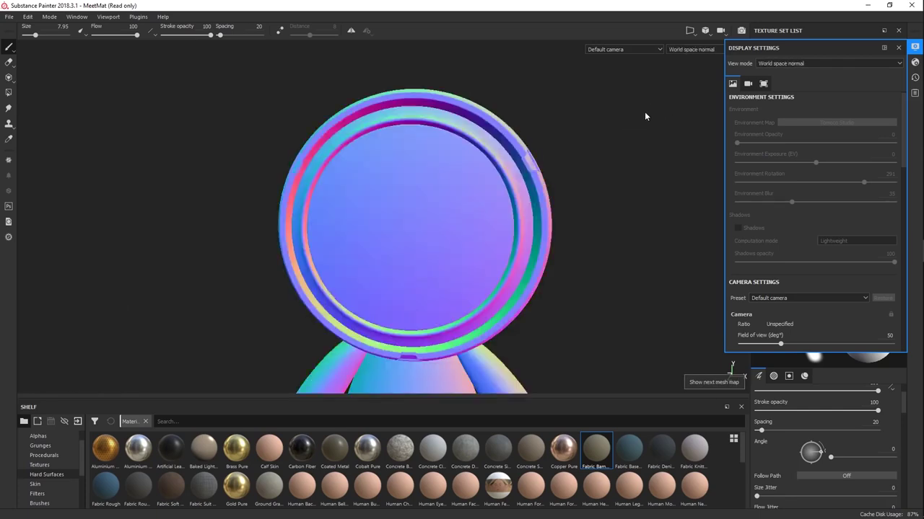
key("m")
key("m")
key("shift+b")
key("shift+b")
key("shift+b")
key("shift+b")
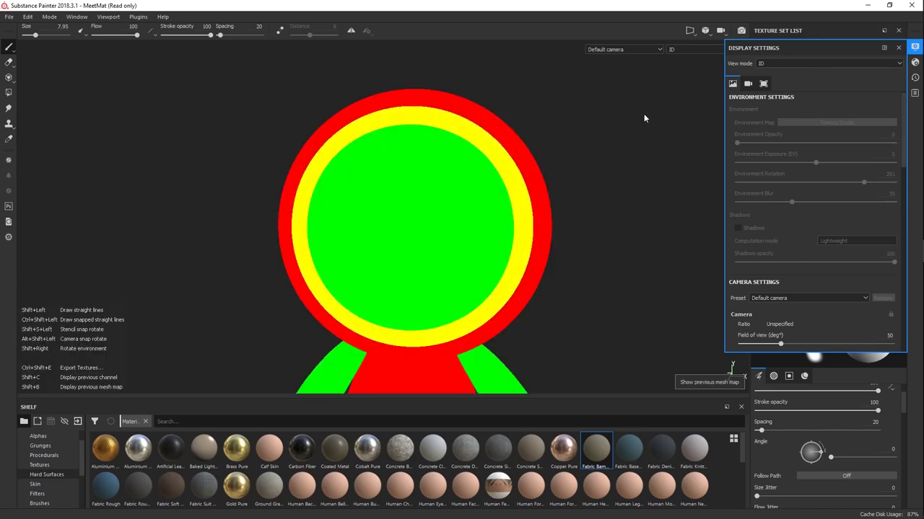
Keep stepping through the previous mesh maps, viewing Curvature and ending on Thickness
key("shift+b")
key("shift+b")
key("shift+b")
key("shift+b")
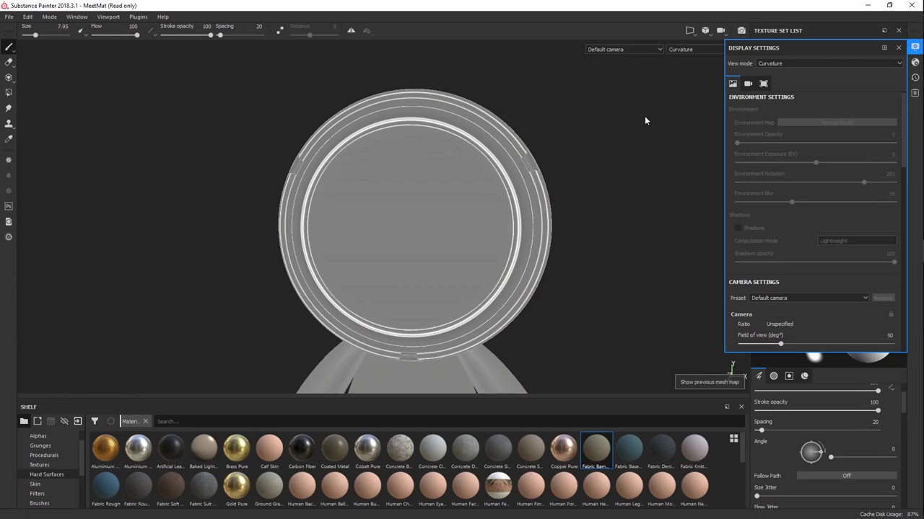
key("shift+b")
key("shift+b")
key("shift+b")
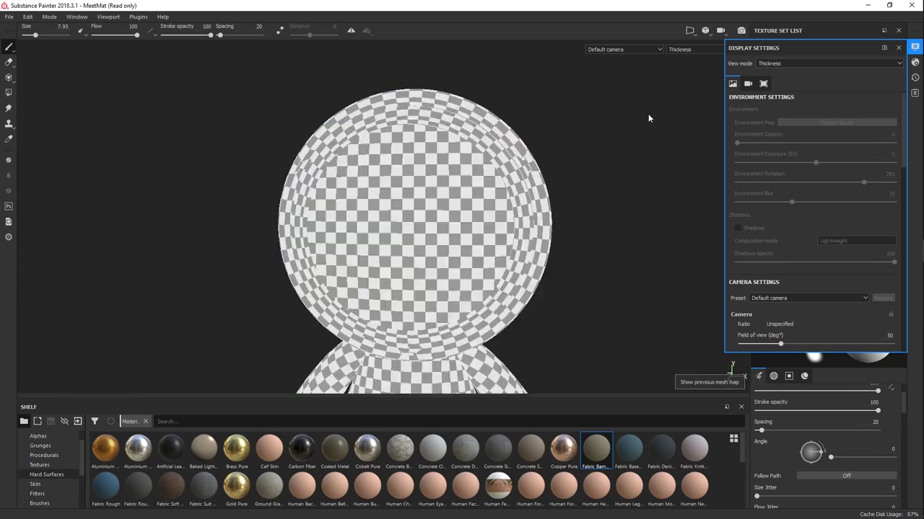
Return the viewport from the mesh maps to the Base Color channel and reframe the head
key("shift+c")
key("shift+c")
key("shift+c")
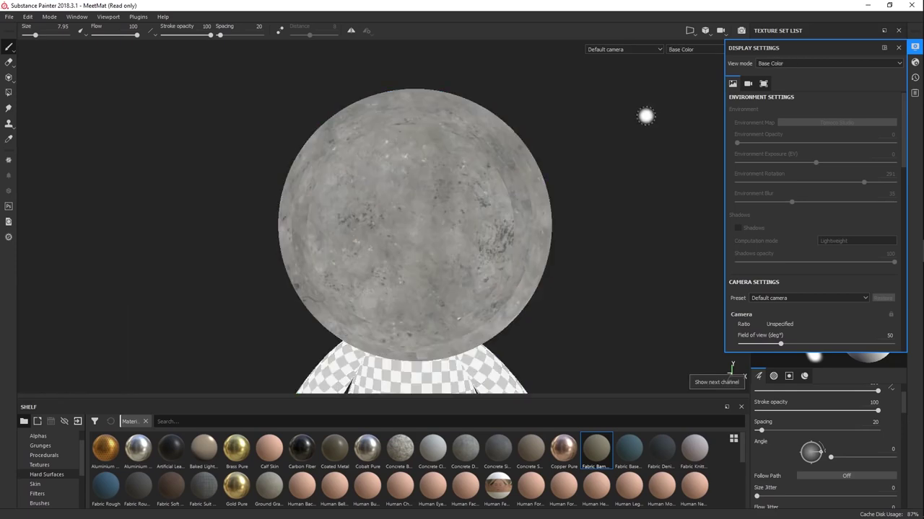
right_click_drag(646, 116, 649, 169, "shift")
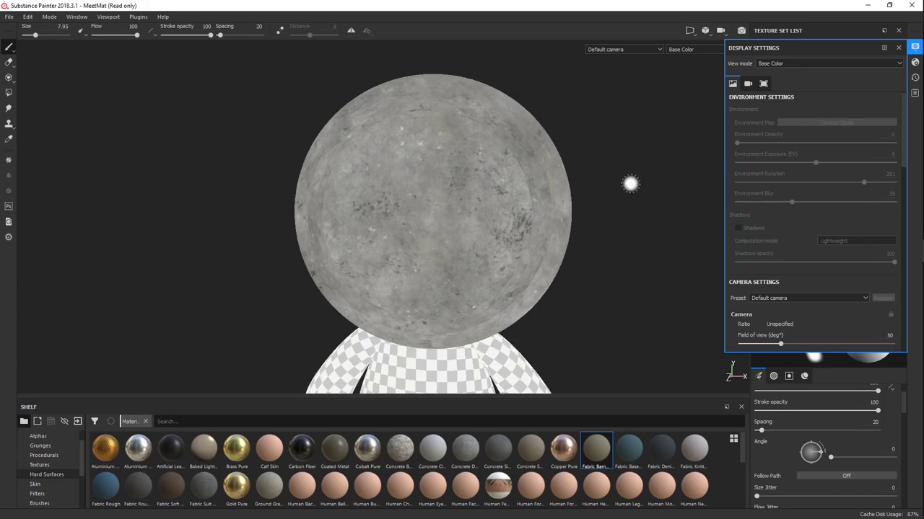
Show the full material, compare it with the single-channel views up to Height, and return to the Material view
key("m")
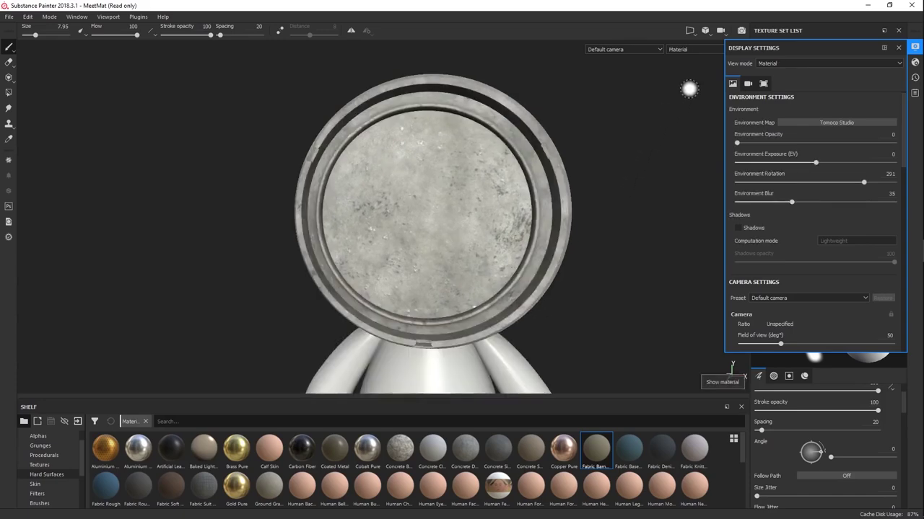
key("c")
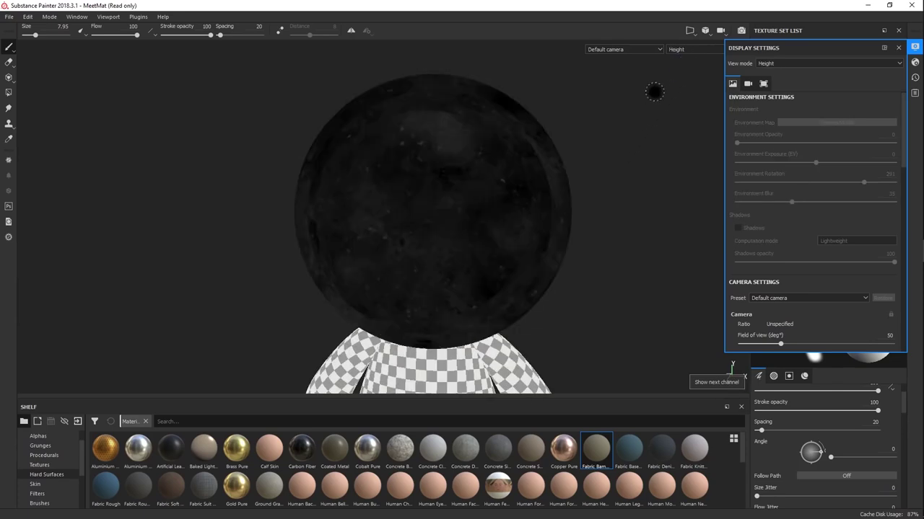
key("m")
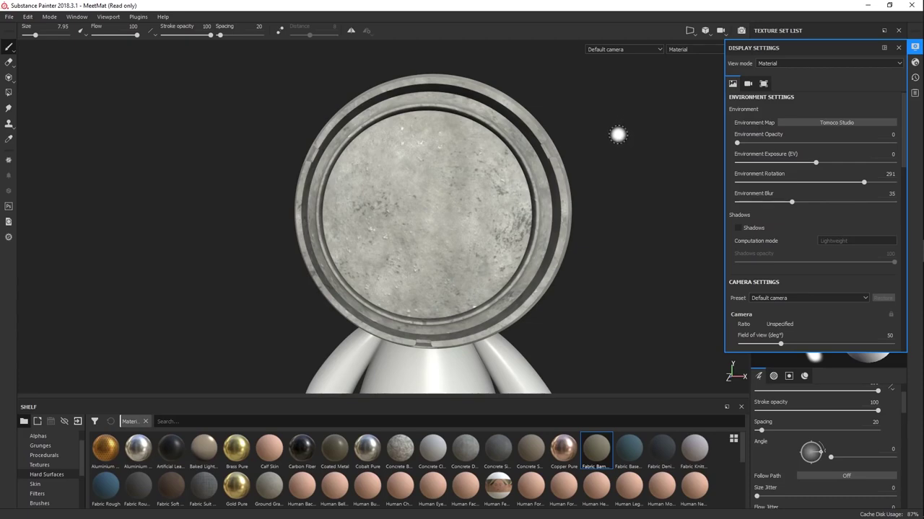
Switch the viewport's view mode to the combined Normal+Height+Mesh channel
left_click(772, 64)
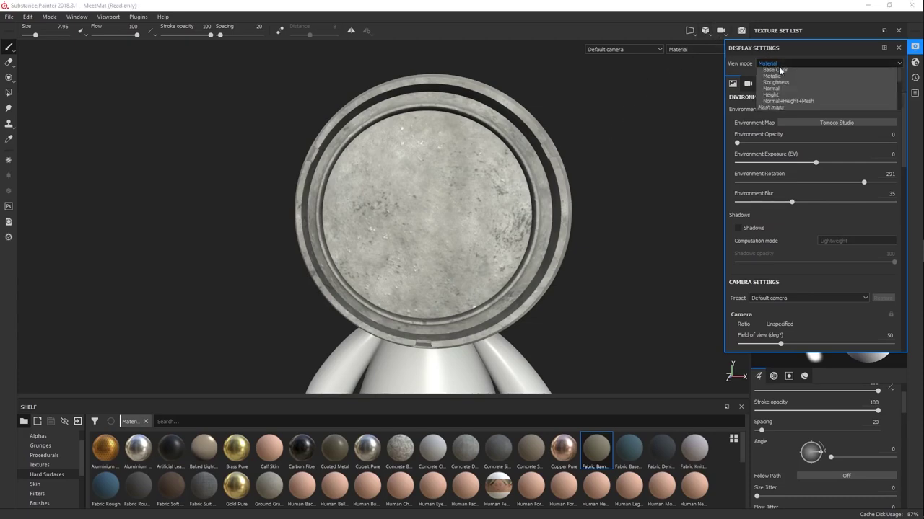
left_click(711, 53)
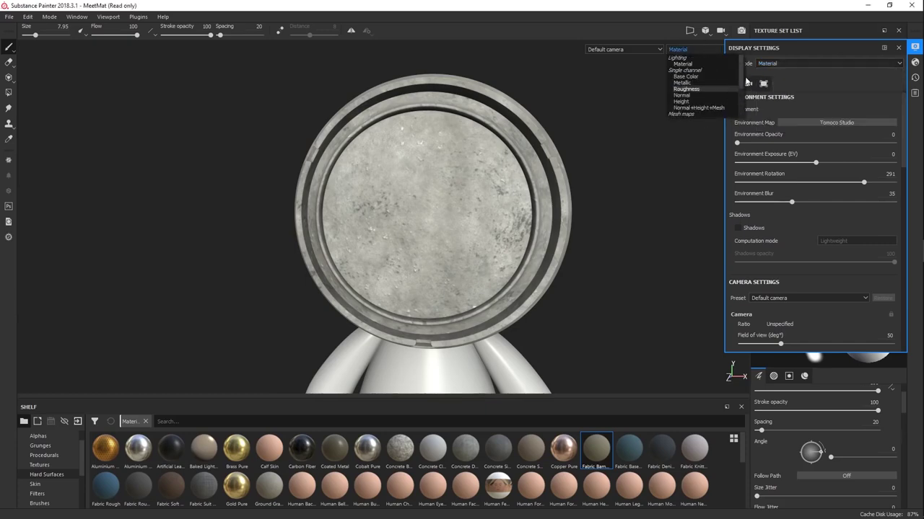
left_click(630, 96)
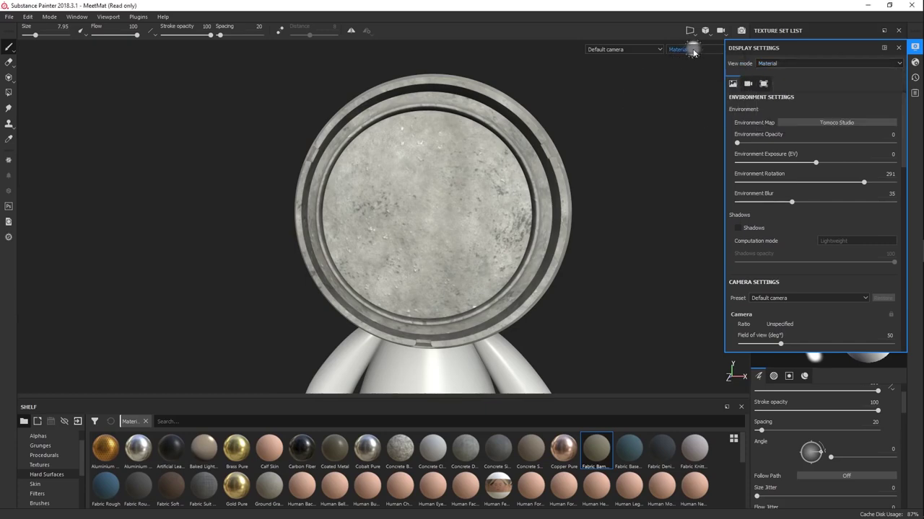
left_click(685, 49)
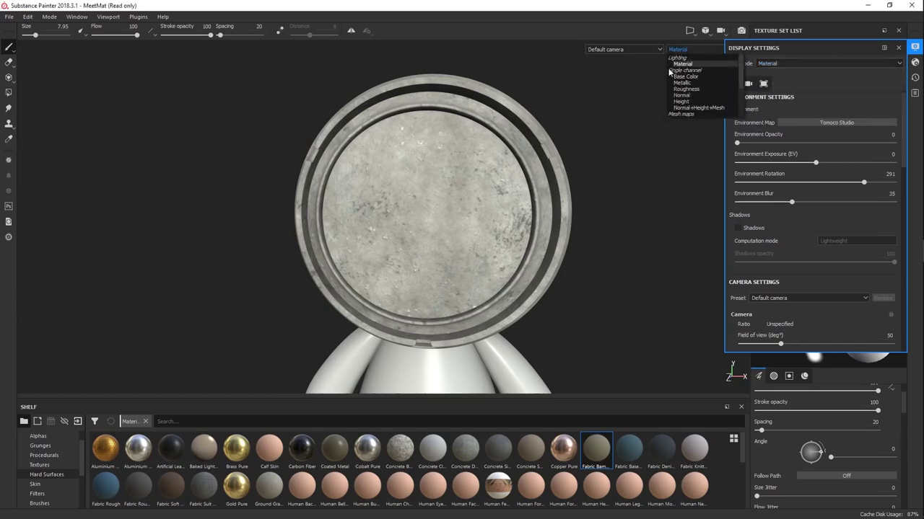
left_click(698, 107)
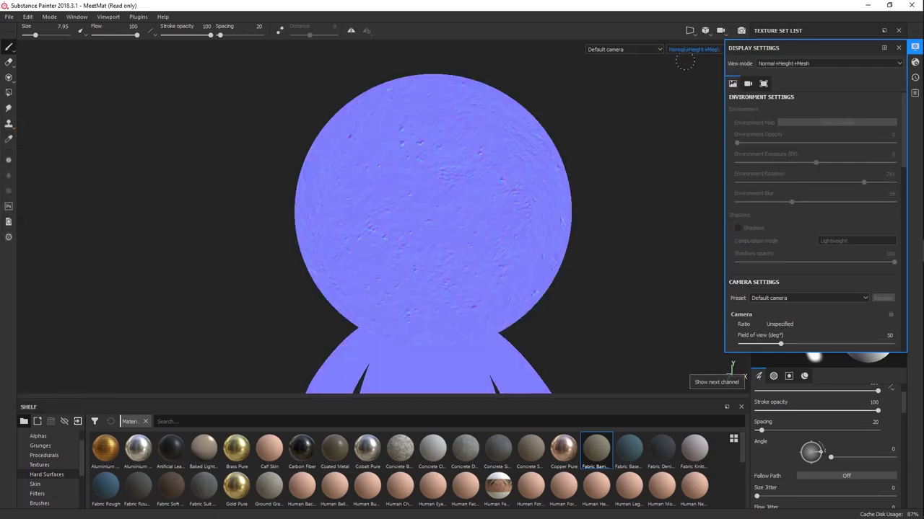
Cycle through the single-channel views to Roughness, and return the viewport to Material view
key("c")
key("c")
key("shift+c")
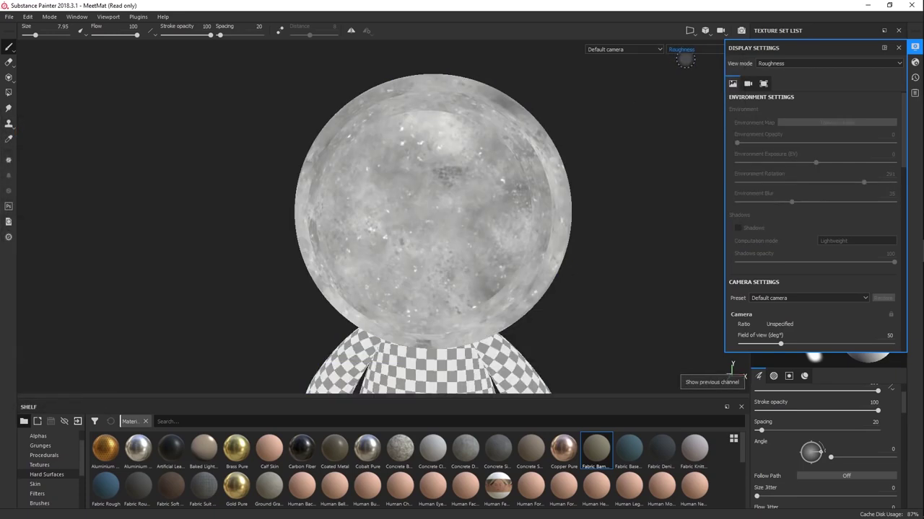
left_click(684, 49)
left_click(693, 63)
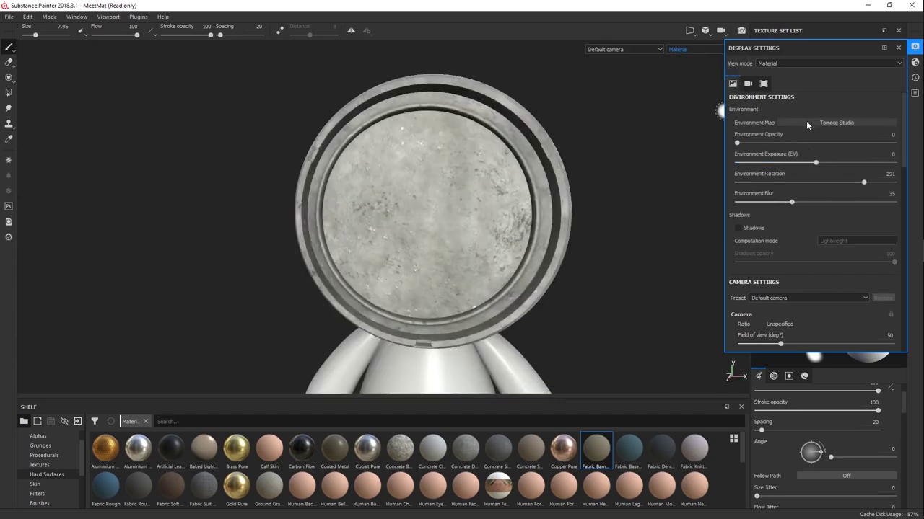
Raise the environment opacity to 100 and change the environment map to Bonifacio Aragon Stairs, viewing the head against it
left_click_drag(738, 143, 895, 144)
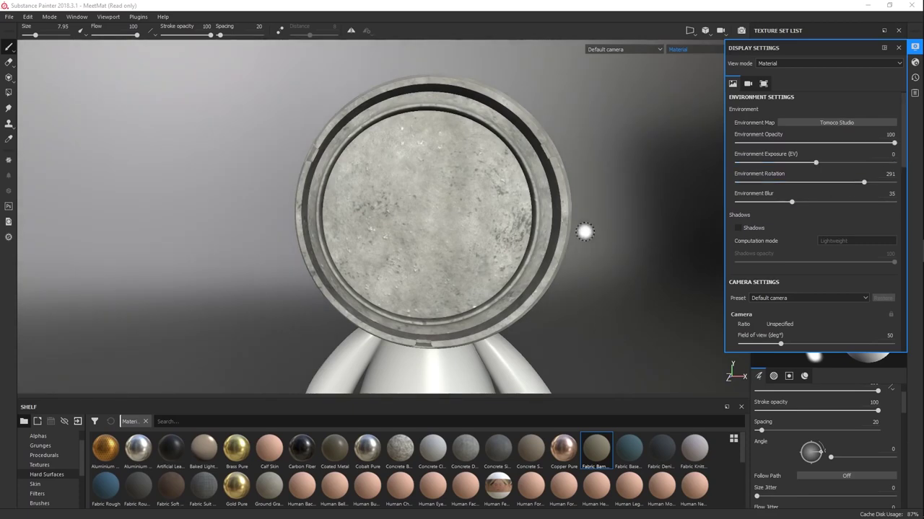
mouse_move(584, 231)
left_mouse_down("alt")
mouse_move(563, 227)
mouse_move(614, 217)
mouse_move(591, 215)
left_mouse_up("alt")
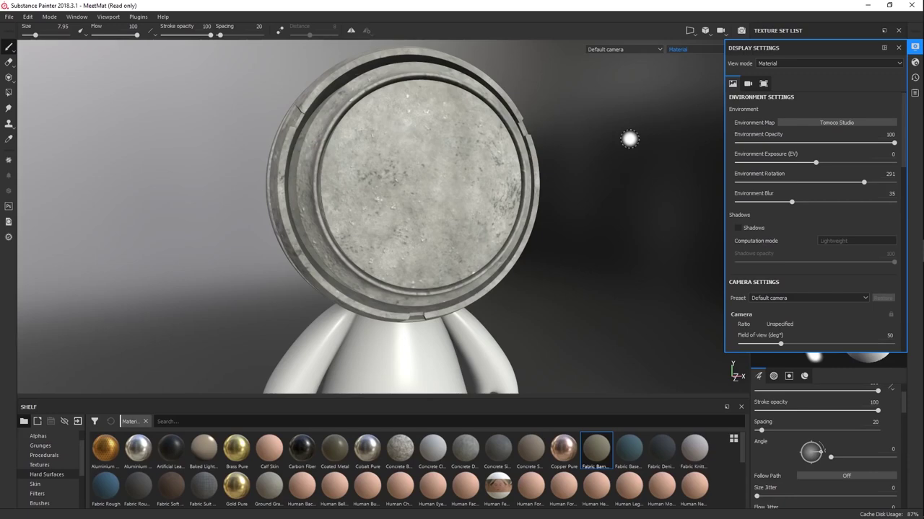
left_click(819, 122)
left_click(799, 153)
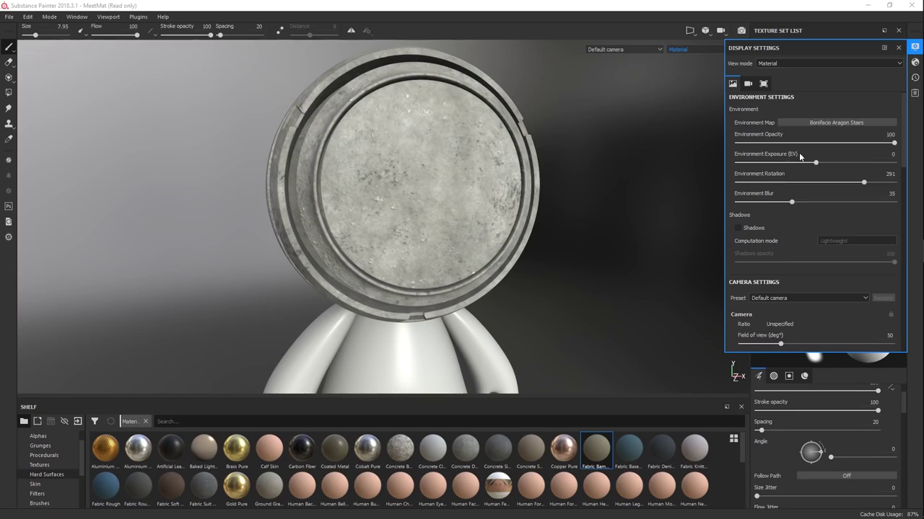
left_click_drag(646, 196, 589, 228, "alt")
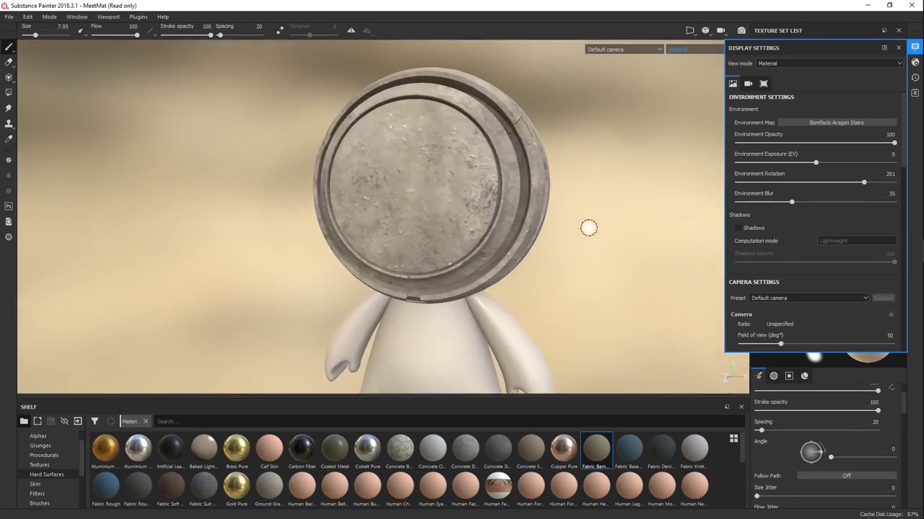
Set the environment blur to 0 and rotate the environment lighting to about 250
left_click_drag(791, 202, 728, 202)
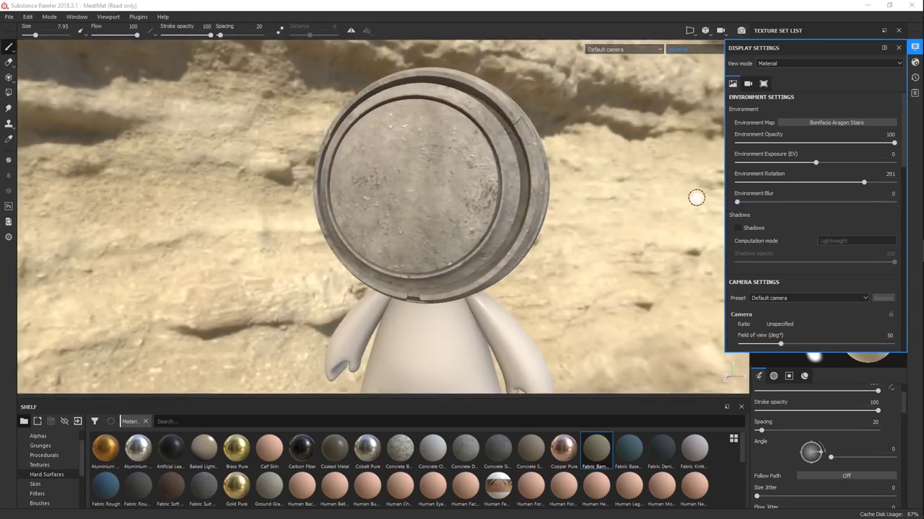
right_click_drag(591, 228, 529, 210, "shift")
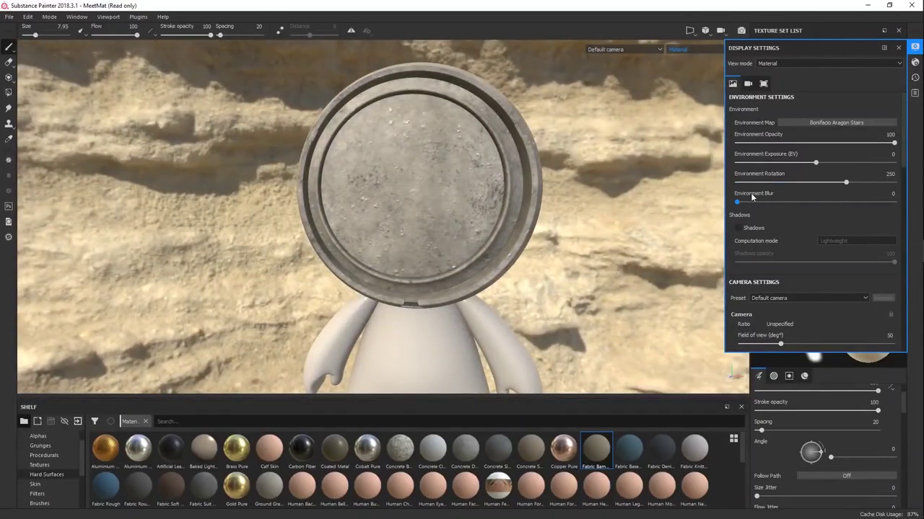
Try the Bus Garage environment map, and replace it with Cave Entry Forest
left_click(808, 122)
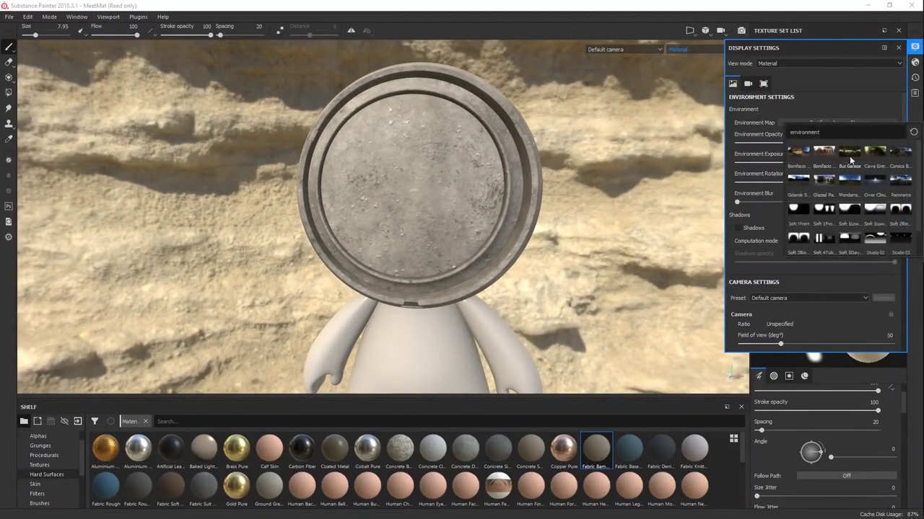
left_click(850, 159)
left_click(820, 123)
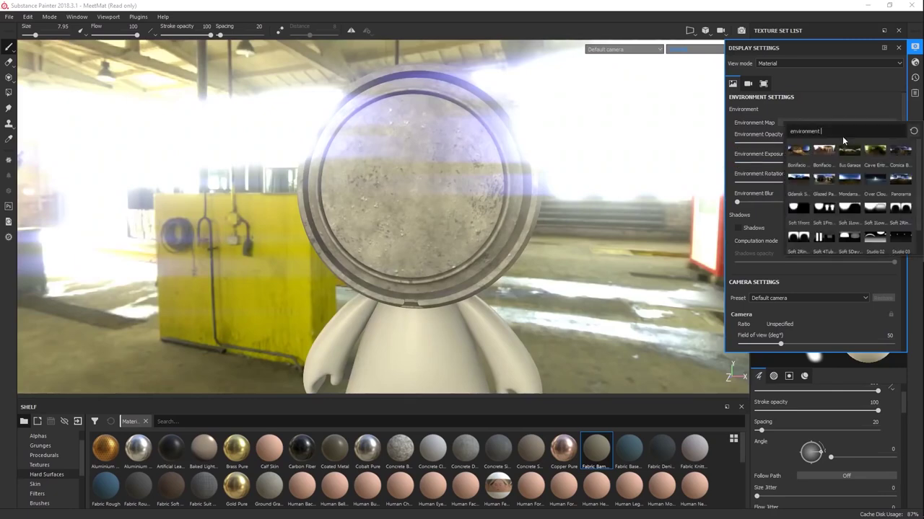
left_click(874, 151)
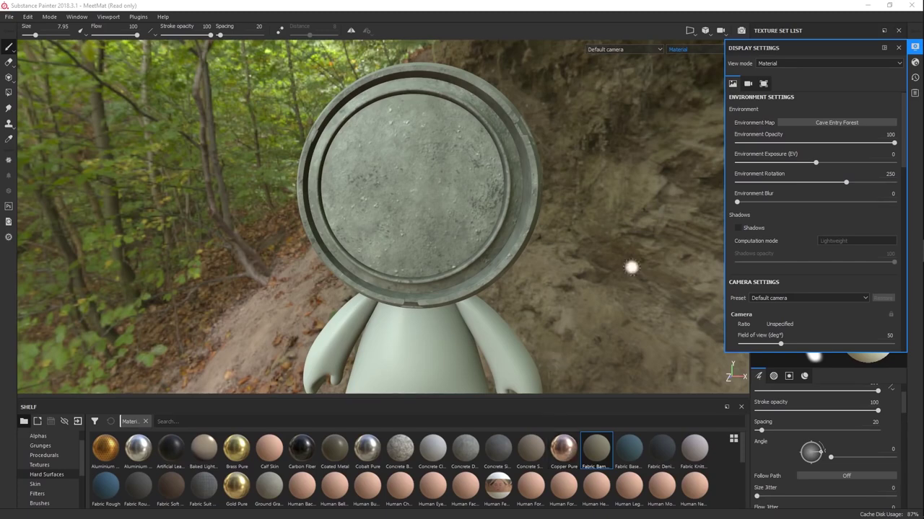
Apply the Cobalt Pure material to the head and preview it under the Bus Garage environment map
left_click_drag(366, 448, 425, 207)
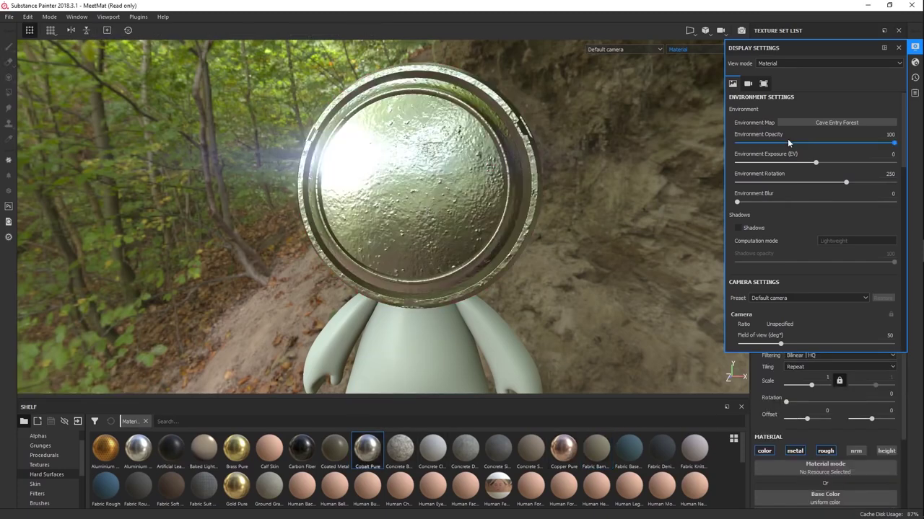
left_click(836, 123)
left_click(844, 147)
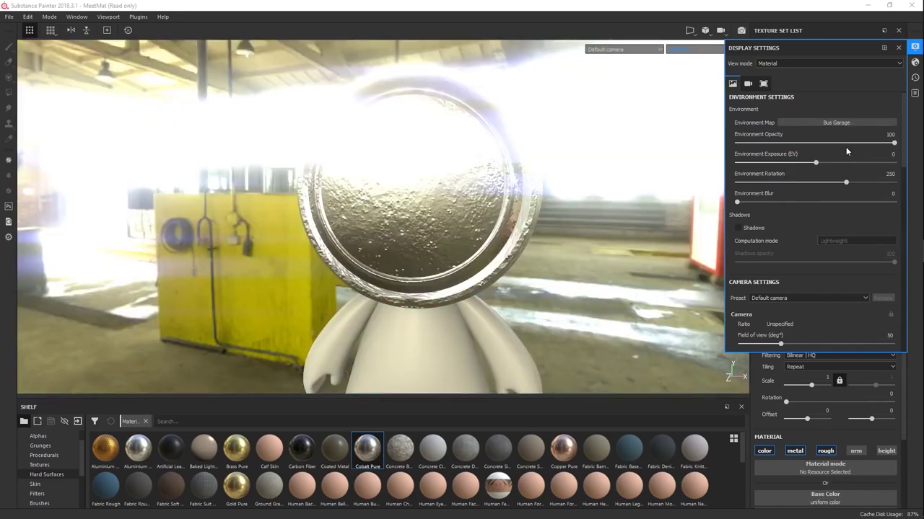
Preview the metal head under Panorama, switch to Cave Entry Forest, and rotate the environment to about 227
left_click(837, 123)
left_click(898, 180)
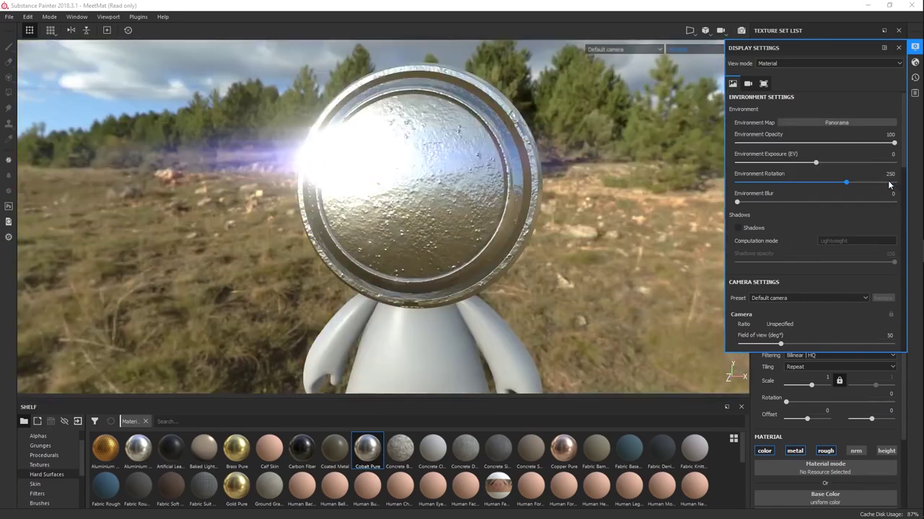
left_click(871, 124)
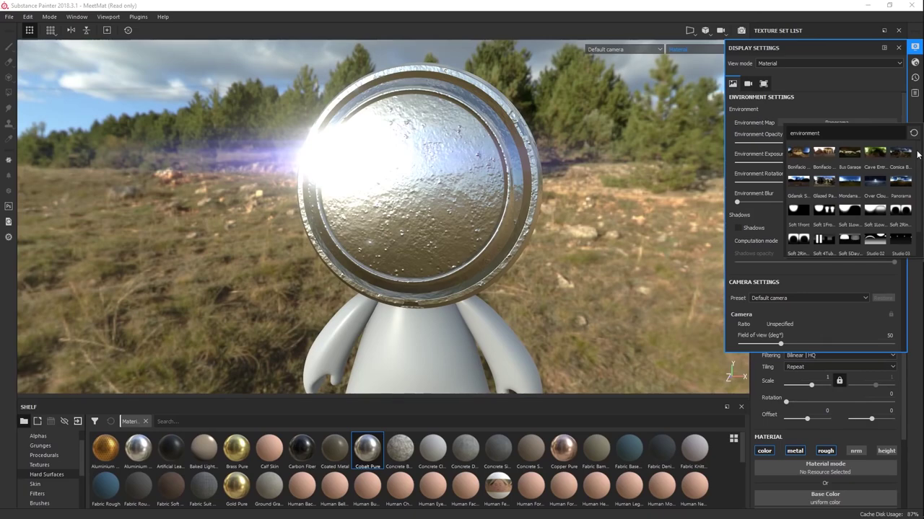
left_click(874, 153)
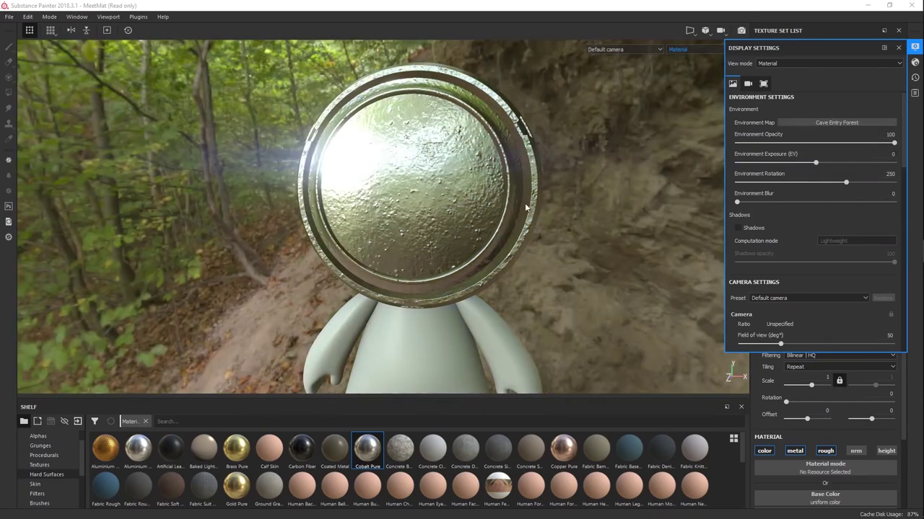
right_click_drag(524, 202, 560, 218, "shift")
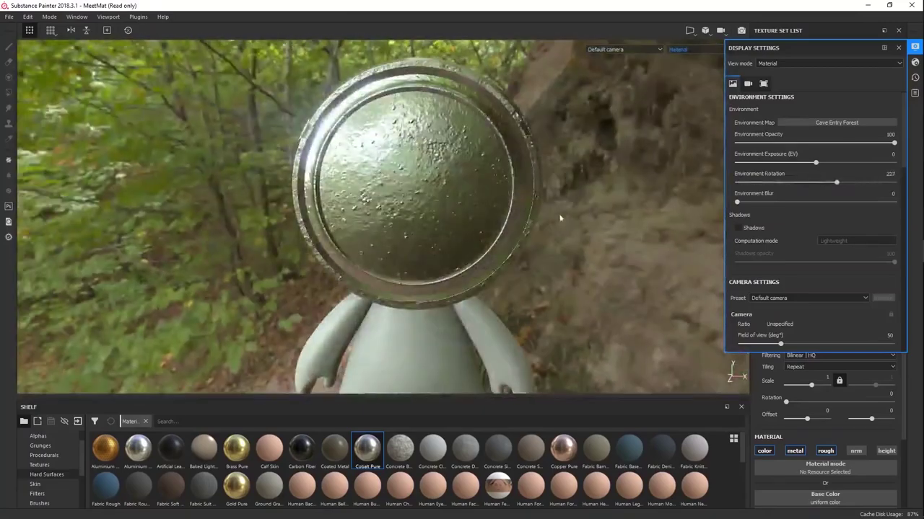
Change the environment map to Villa Nova Street and rotate the lighting to about 87
left_click(842, 122)
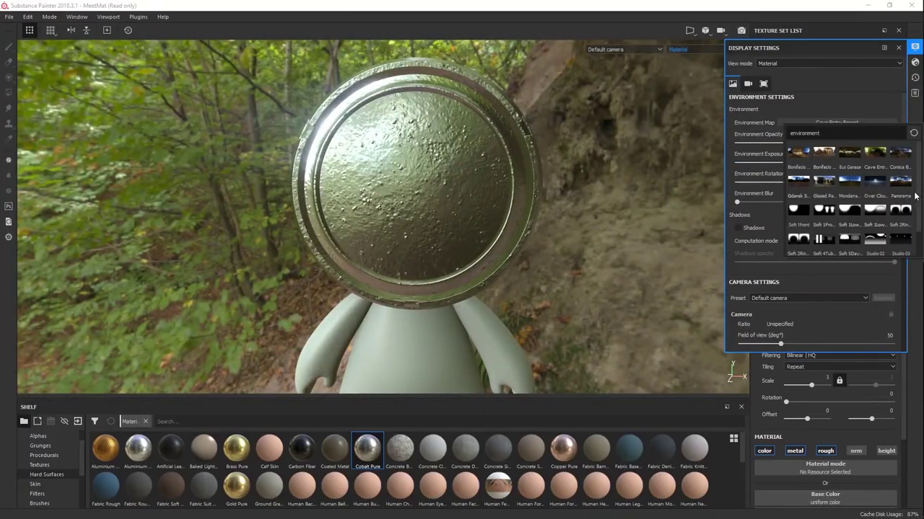
left_click_drag(914, 209, 918, 227)
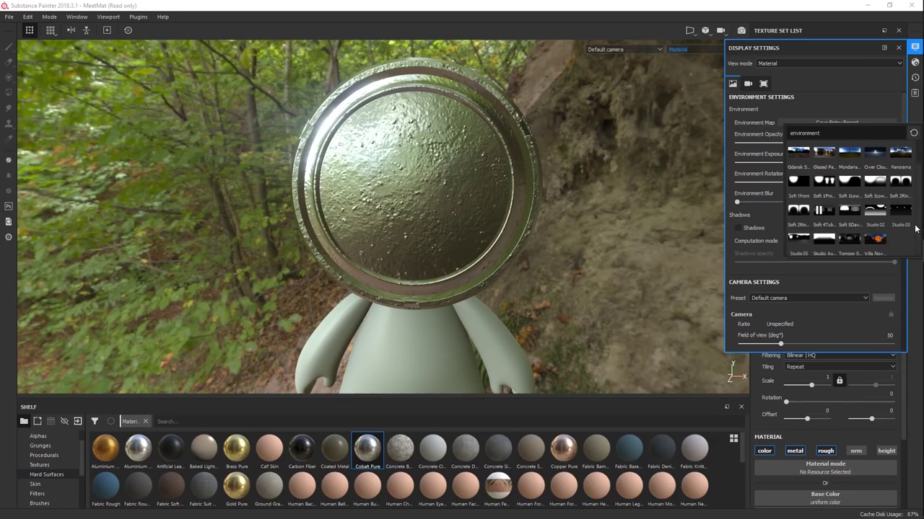
left_click(874, 238)
right_click_drag(604, 232, 462, 242, "shift")
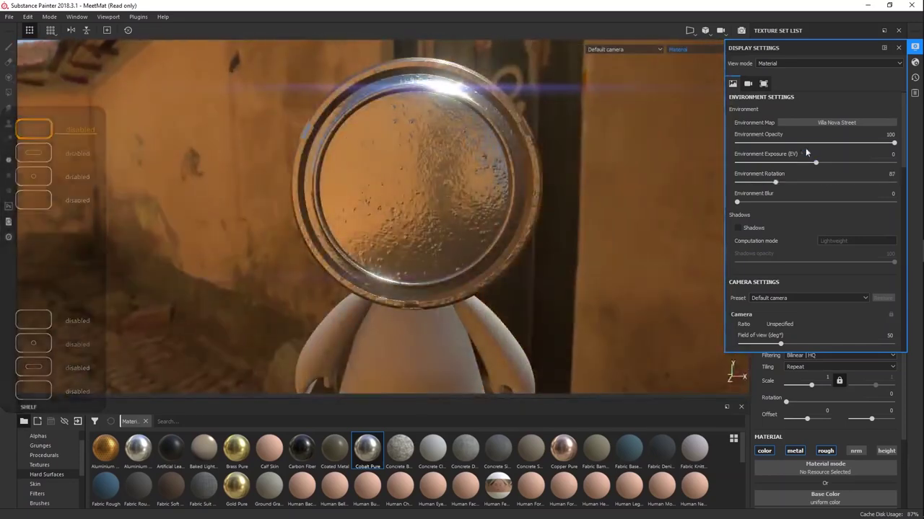
Change the environment map to Studio 02 and rotate the lighting to about 29
left_click(837, 122)
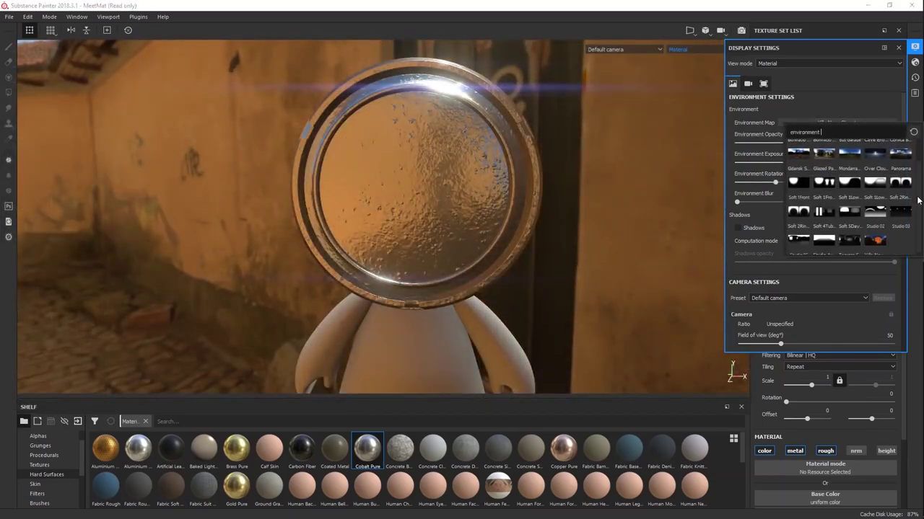
left_click(876, 212)
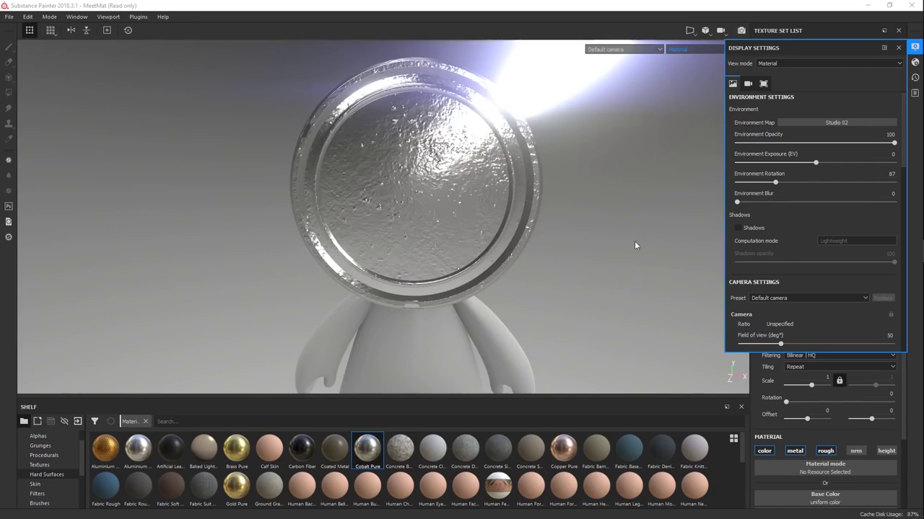
right_click_drag(634, 241, 687, 189, "shift")
Preview Cave Entry Forest again, switch to Bonifacio Aragon Stairs, and rotate the lighting to about 289
left_click(836, 122)
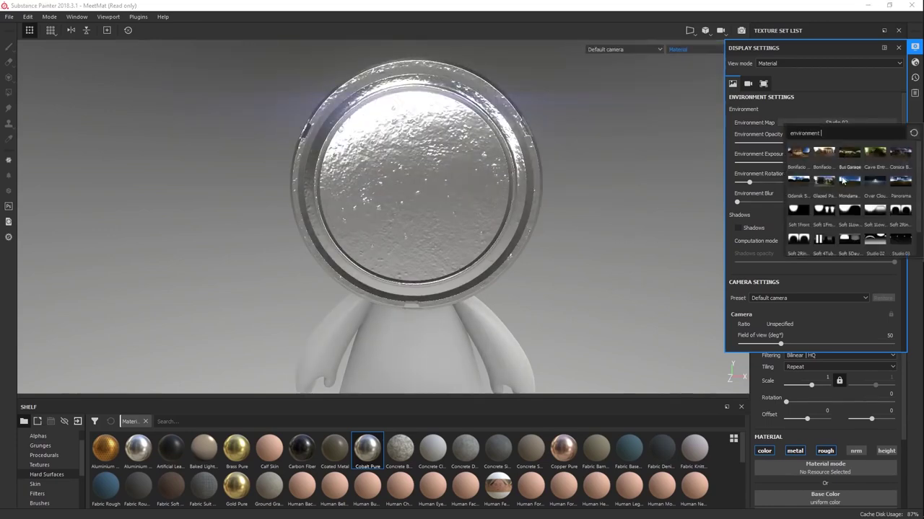
left_click(879, 155)
left_click(864, 121)
left_click(797, 157)
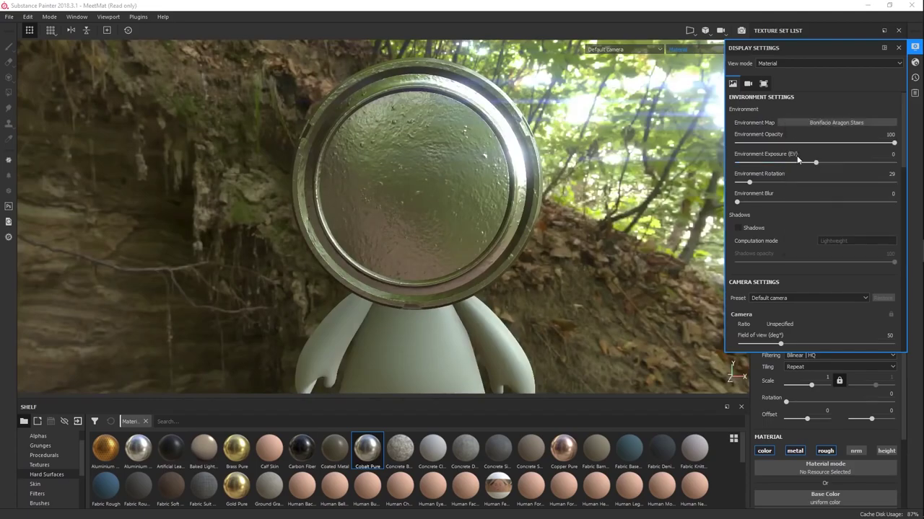
right_click_drag(691, 233, 608, 243, "shift")
Load the Soft 5DaylightStudio environment map, rotate it to about 323, and lower the environment opacity to 96
left_click(818, 124)
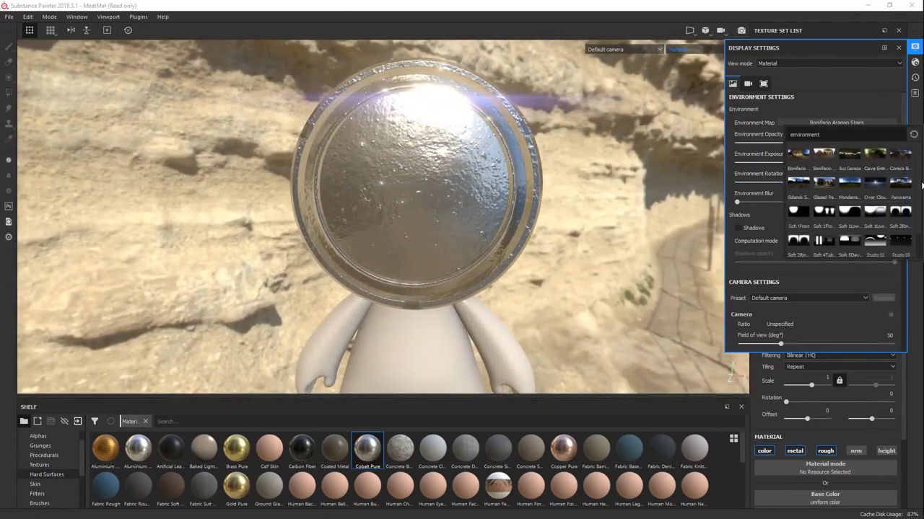
left_click(850, 212)
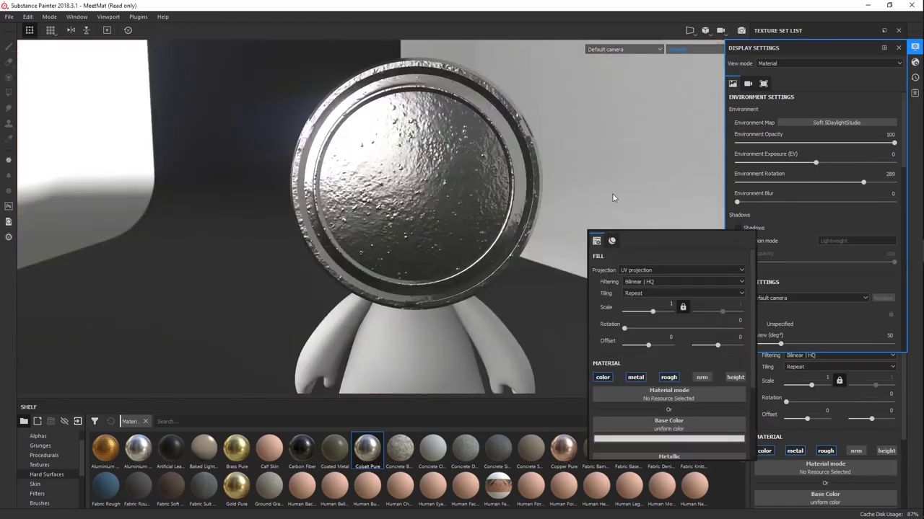
mouse_move(613, 198)
right_mouse_down("shift")
mouse_move(596, 190)
mouse_move(553, 198)
mouse_move(633, 190)
mouse_move(585, 201)
mouse_move(610, 197)
mouse_move(595, 197)
right_mouse_up("shift")
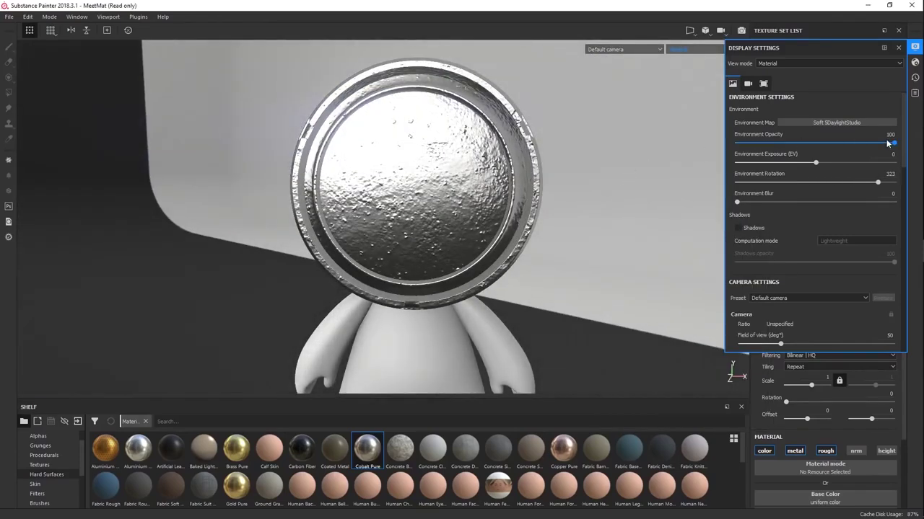
mouse_move(893, 143)
left_mouse_down()
mouse_move(717, 143)
mouse_move(916, 140)
mouse_move(707, 143)
mouse_move(887, 143)
left_mouse_up()
Change the environment map to Bonifacio Street and inspect its reflections on the metal head from another angle
left_click(840, 123)
left_click(817, 154)
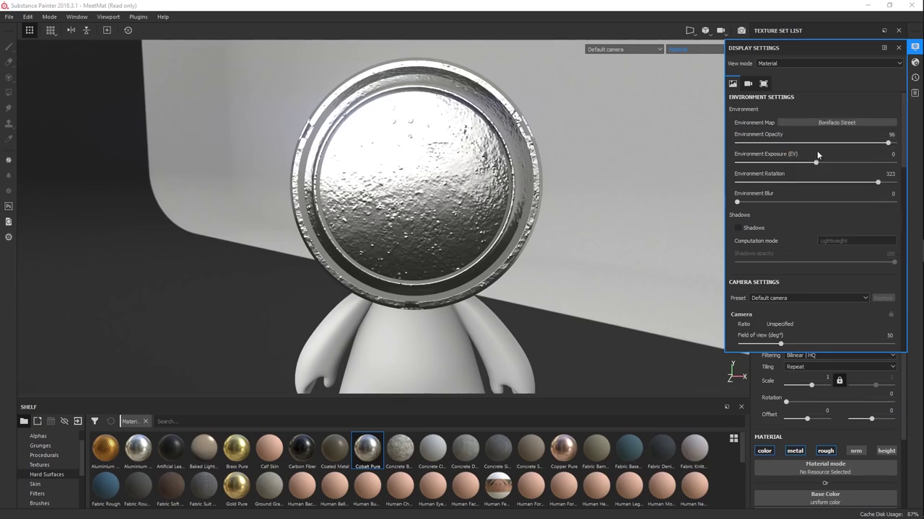
left_click_drag(593, 240, 622, 234, "alt")
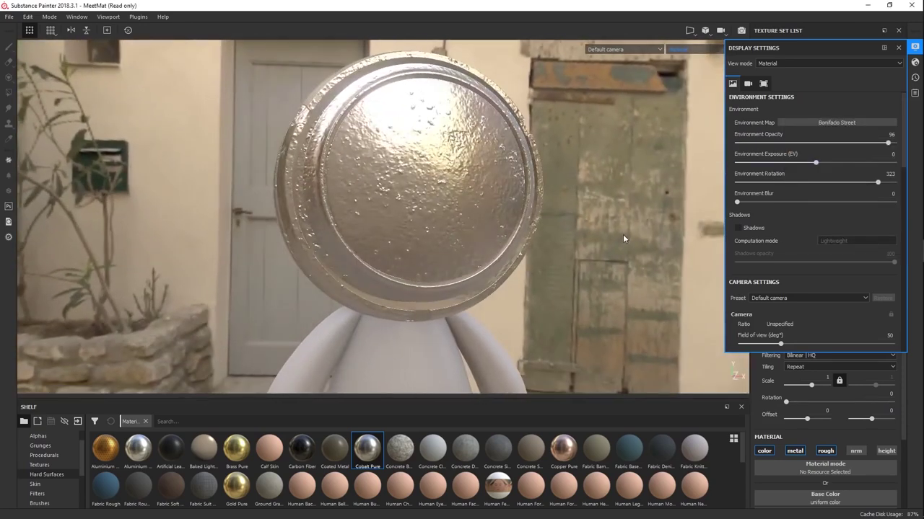
Change the environment map to Soft 4TubeBank 2BlackFlags and rotate the lighting to about 289
left_click(829, 123)
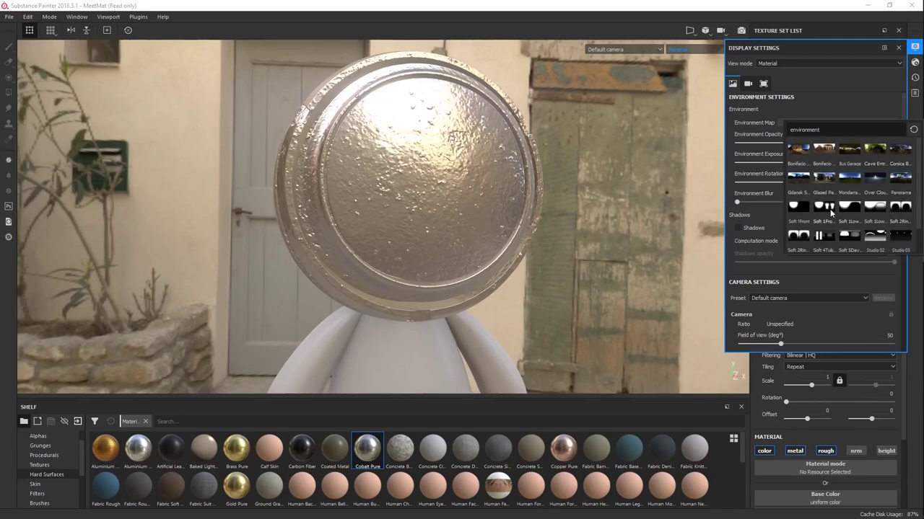
left_click(821, 238)
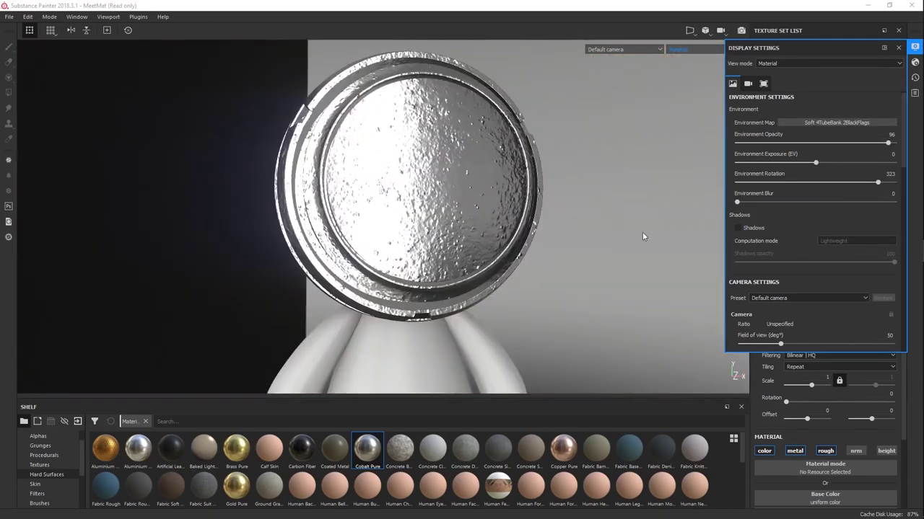
left_click_drag(643, 238, 603, 236, "alt")
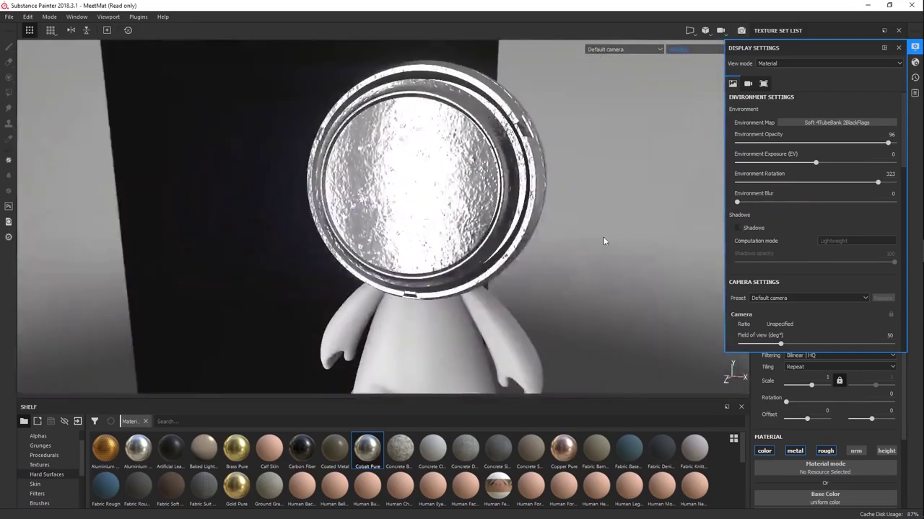
mouse_move(603, 237)
right_mouse_down("shift")
mouse_move(571, 234)
mouse_move(598, 226)
right_mouse_up("shift")
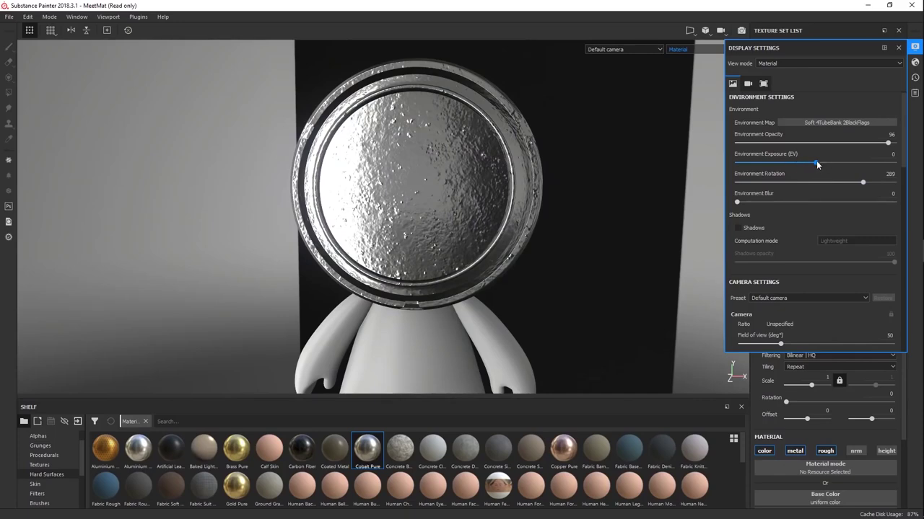
Try raising the environment exposure to about 2.06, inspect the metal head, and reset the exposure to 0
mouse_move(817, 164)
left_mouse_down()
mouse_move(841, 165)
mouse_move(818, 165)
left_mouse_up()
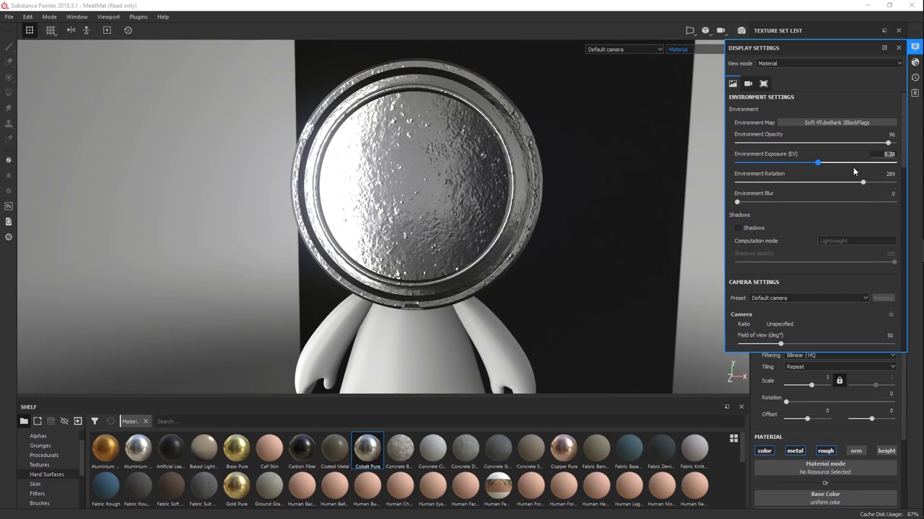
type("0")
key("Return")
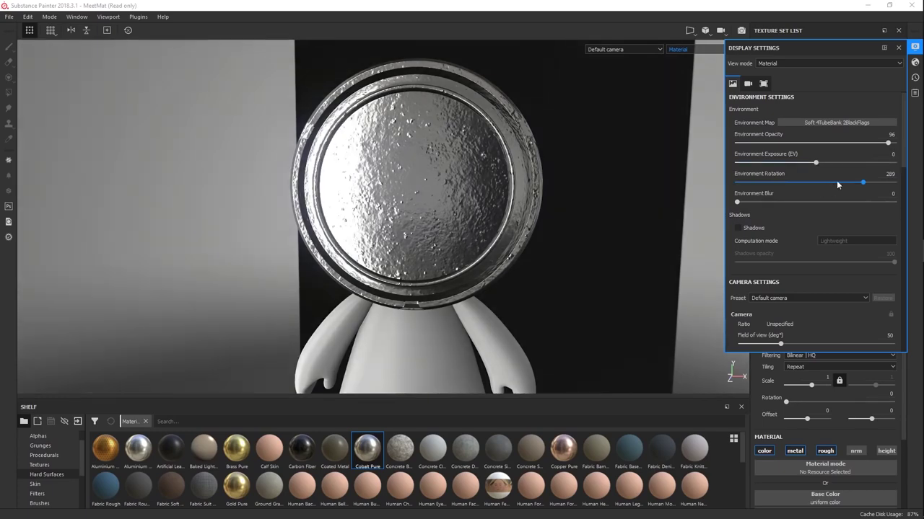
mouse_move(826, 165)
left_mouse_down()
mouse_move(840, 165)
mouse_move(831, 164)
left_mouse_up()
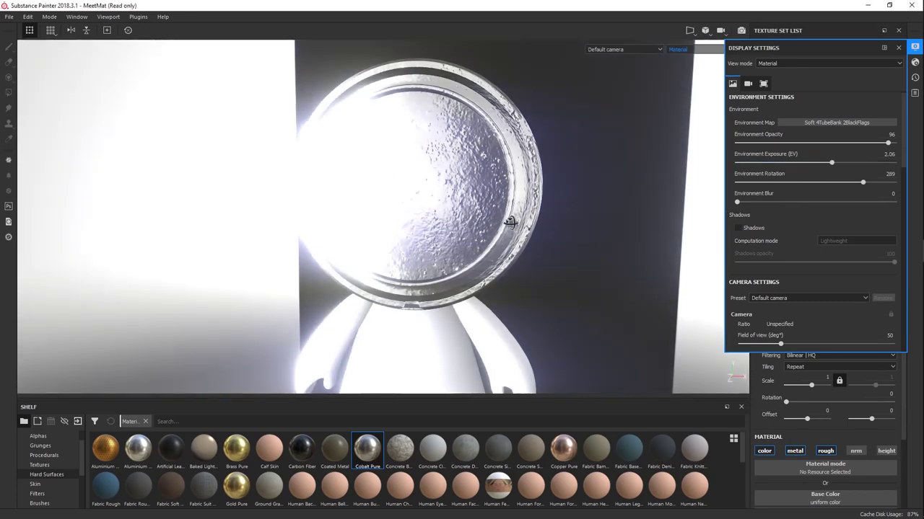
left_click_drag(507, 220, 557, 215, "alt")
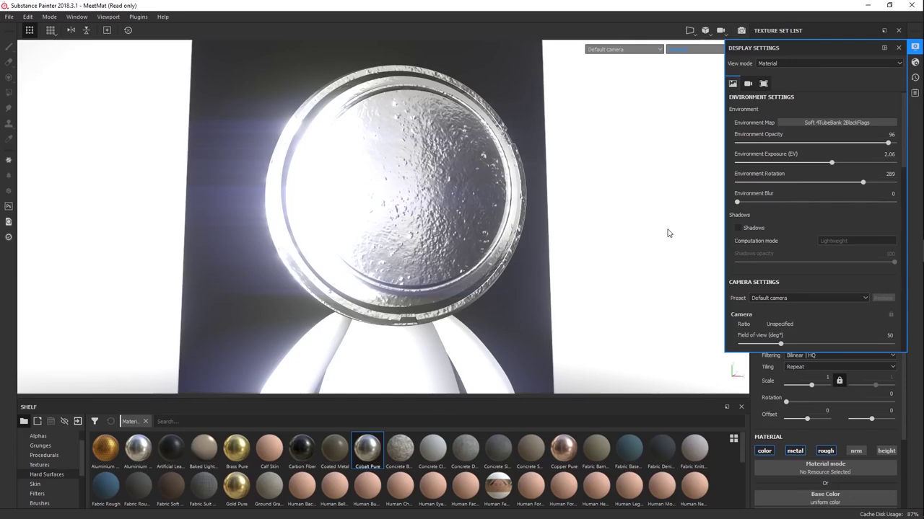
left_click_drag(780, 162, 824, 163)
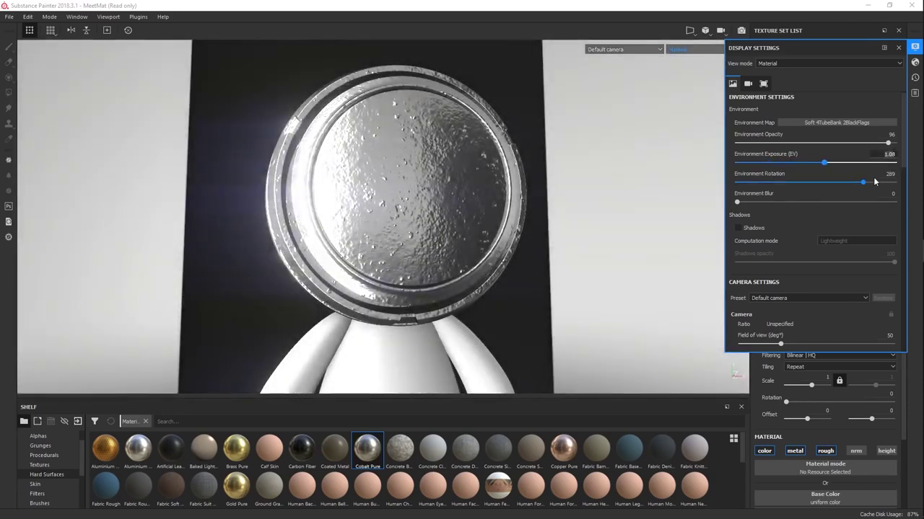
key("Return")
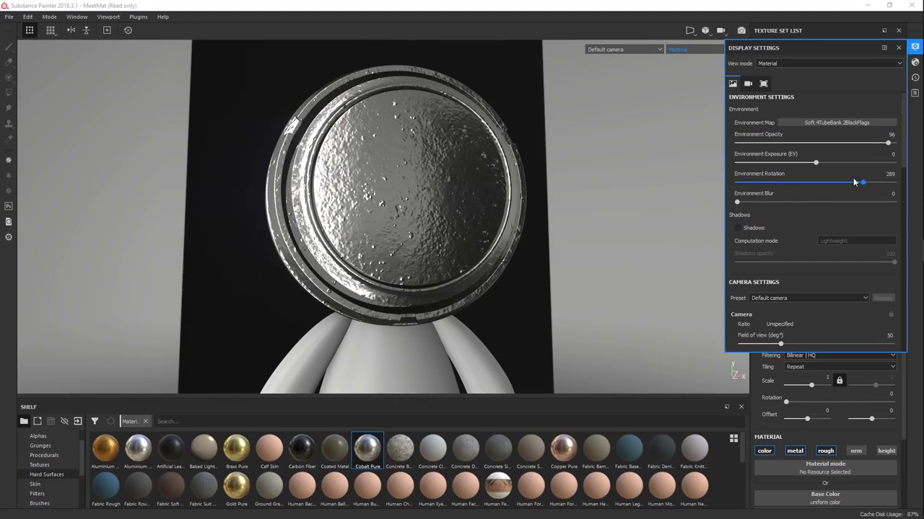
Rotate the environment lighting to about 277, and to about 160 while inspecting the character's body and pedestal
mouse_move(854, 182)
left_mouse_down()
mouse_move(740, 189)
mouse_move(851, 184)
mouse_move(845, 189)
left_mouse_up()
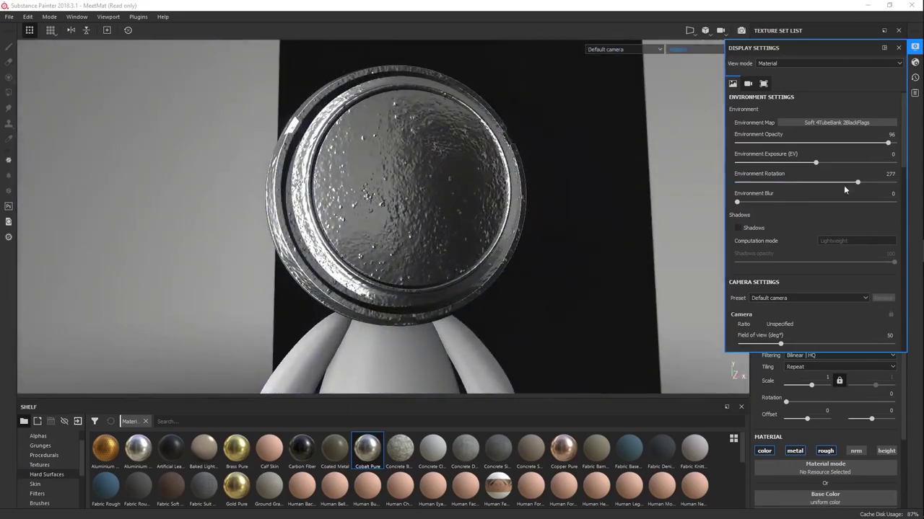
right_click_drag(519, 243, 560, 233, "shift")
left_click_drag(380, 237, 633, 257, "alt")
left_click_drag(441, 252, 438, 243, "alt")
right_click_drag(439, 244, 495, 243, "shift")
left_click_drag(495, 243, 575, 233, "alt")
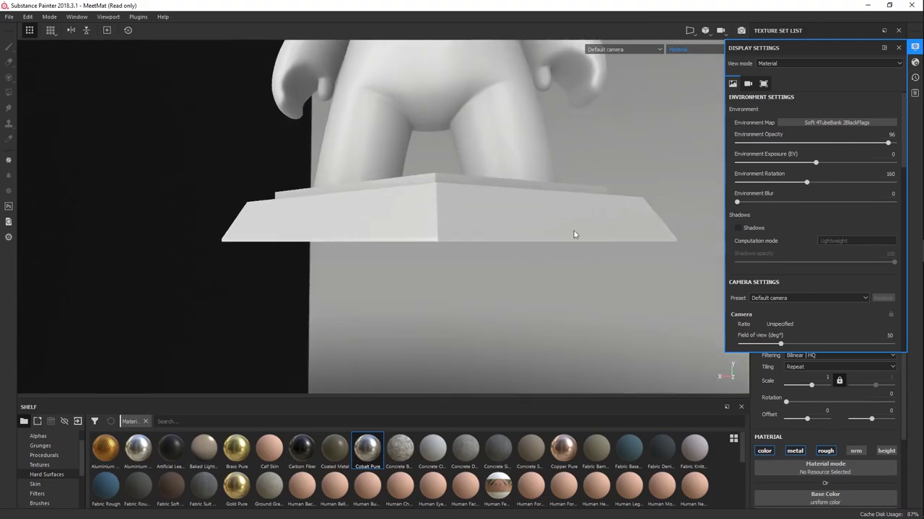
Load the Gdansk Shipyard Buildings environment map and rotate the lighting to about 1 while inspecting the pedestal from below
left_click(837, 122)
left_click(798, 179)
left_click_drag(649, 247, 539, 280, "alt")
right_click_drag(539, 280, 583, 239, "shift")
left_click_drag(583, 239, 521, 273, "alt")
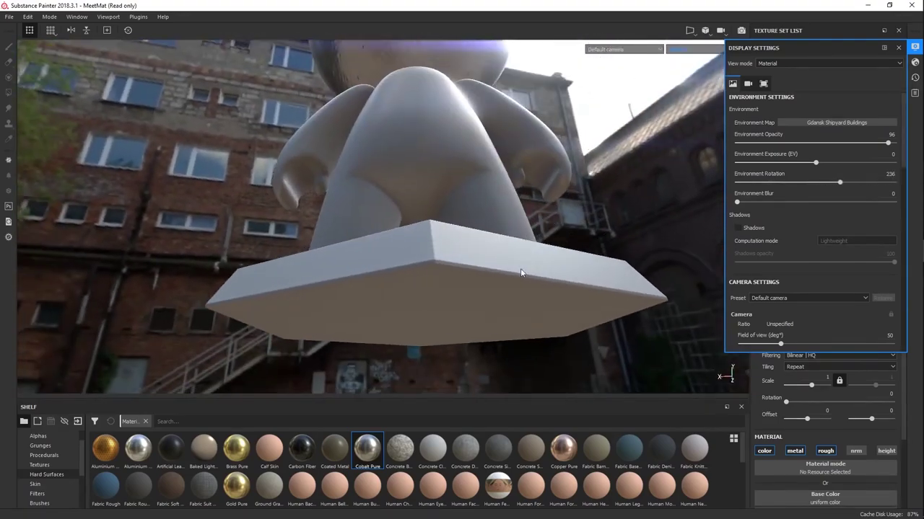
right_click_drag(553, 300, 583, 288, "shift")
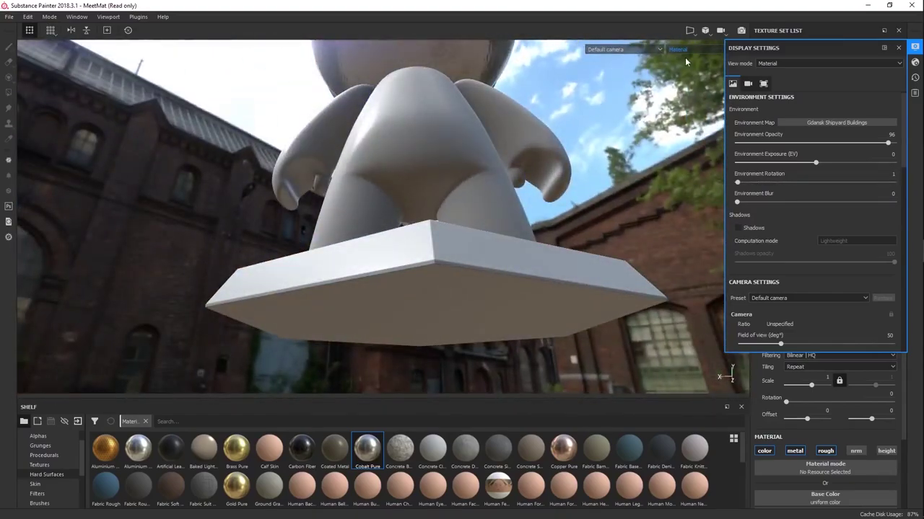
Preview the Base Color and Metallic channels on the model and return to the Material view
left_click(685, 49)
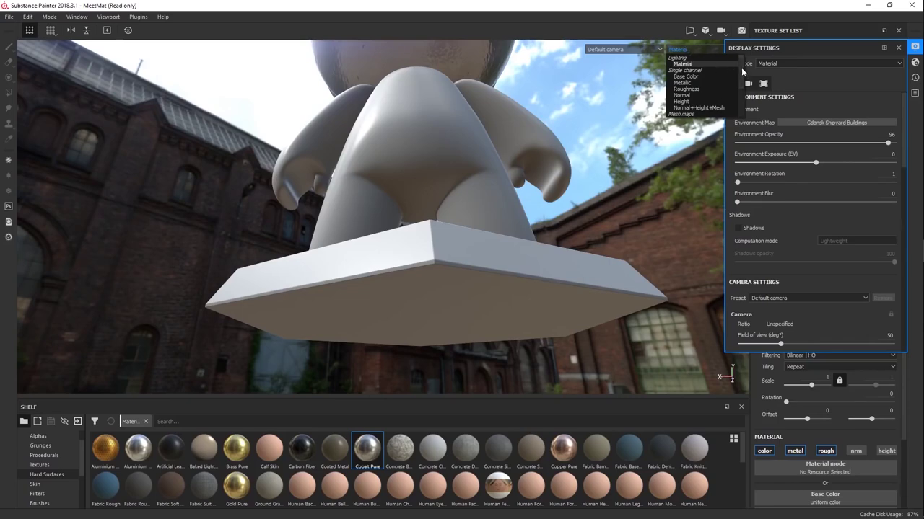
left_click(682, 76)
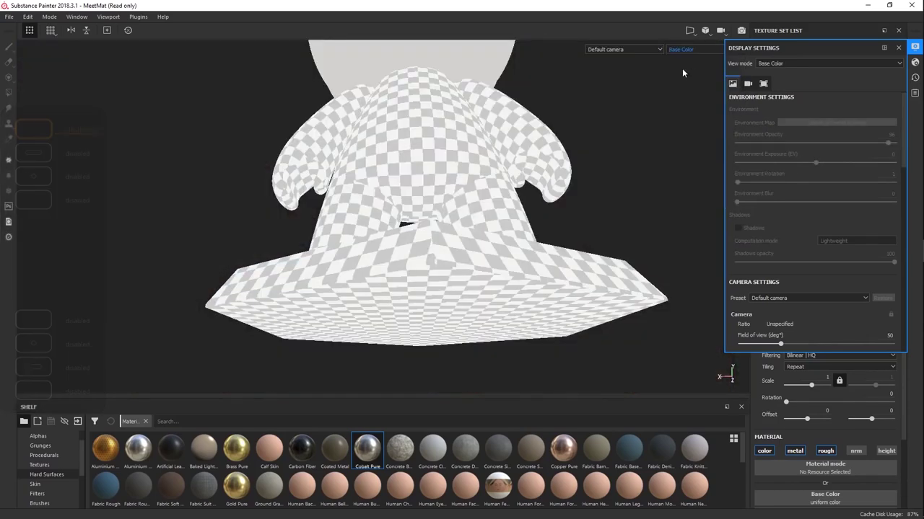
left_click(686, 50)
left_click(683, 82)
left_click(692, 52)
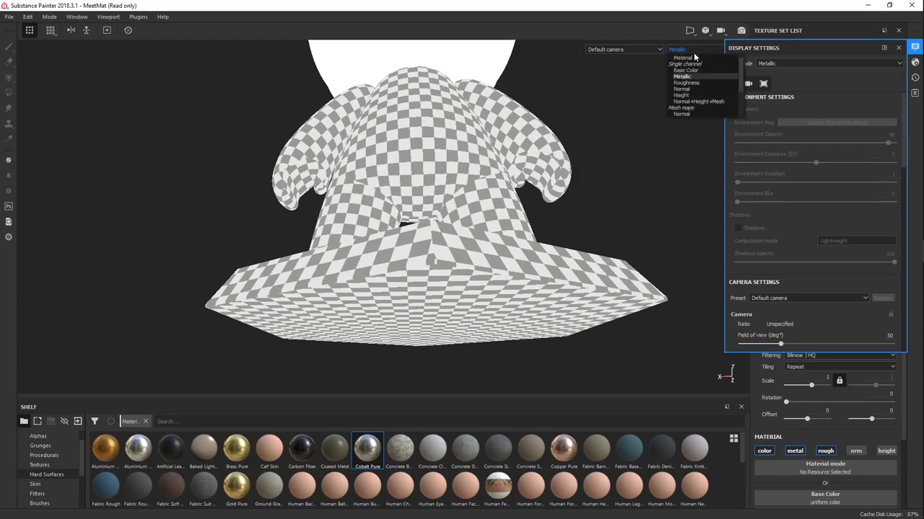
left_click(695, 57)
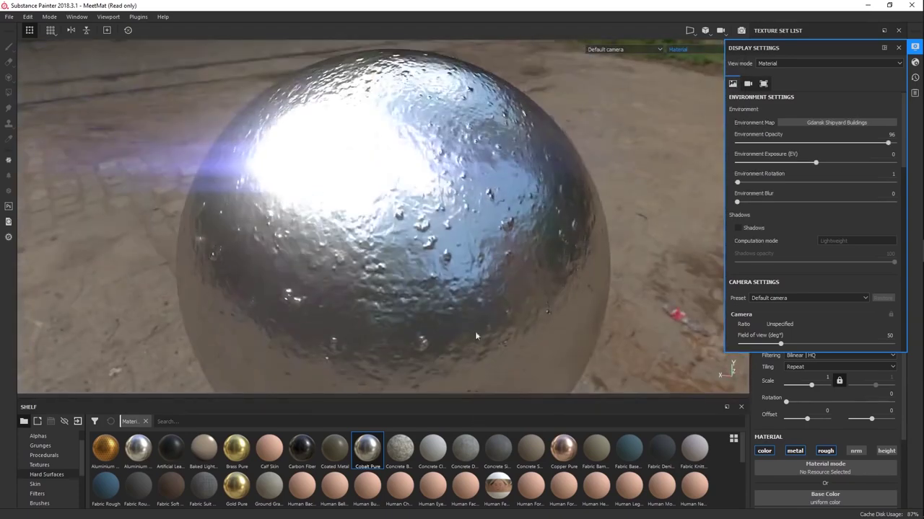
Try an environment blur of 19, lower the environment opacity to 0, and reduce the blur to about 4
left_click_drag(475, 335, 634, 162, "alt")
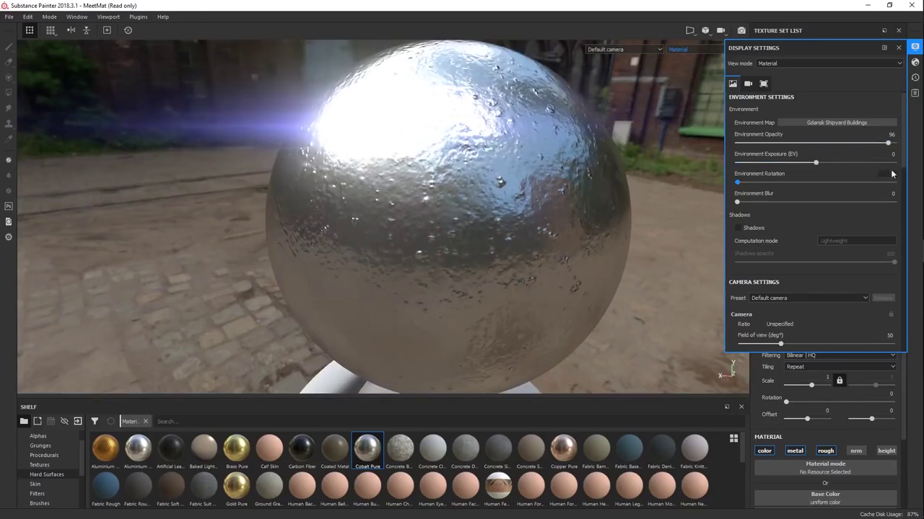
left_click_drag(738, 202, 767, 192)
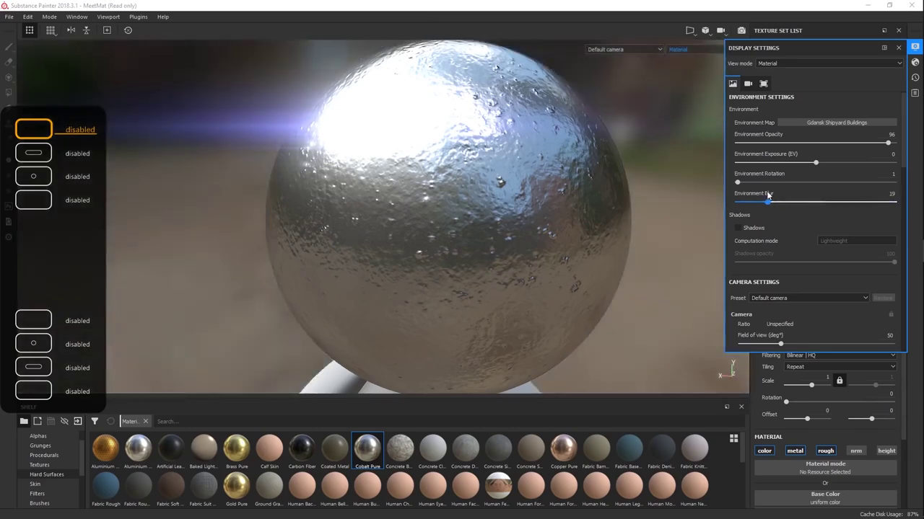
left_click_drag(887, 143, 738, 143)
left_click_drag(767, 201, 743, 201)
Enable shadows and inspect how they fall on the character's body from different angles
left_click(743, 228)
middle_click_drag(586, 375, 586, 170, "alt")
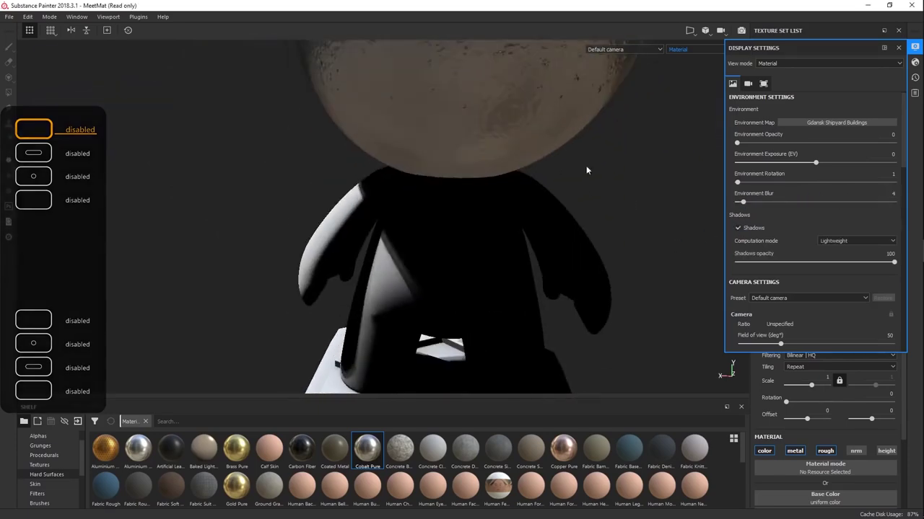
left_click_drag(586, 170, 647, 288, "alt")
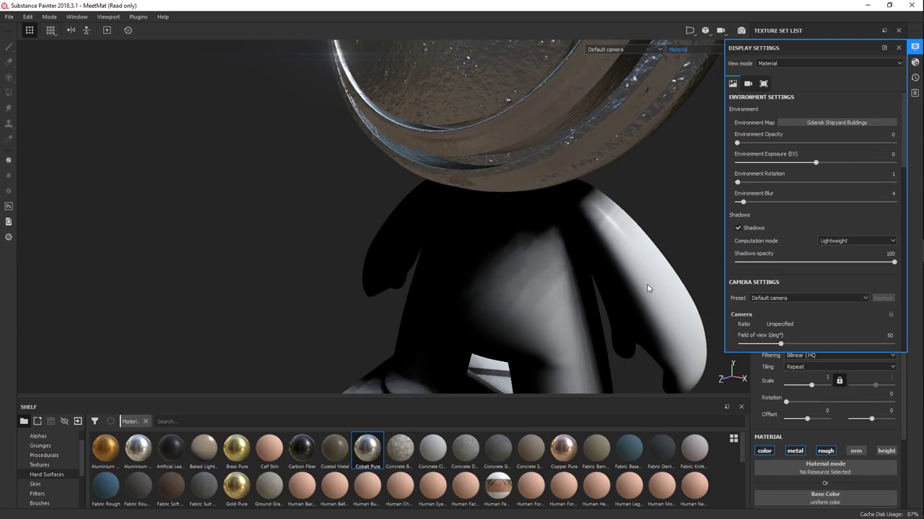
Keep the shadow computation mode at Lightweight, set the shadows opacity to about 58, and turn shadows off
left_click(850, 243)
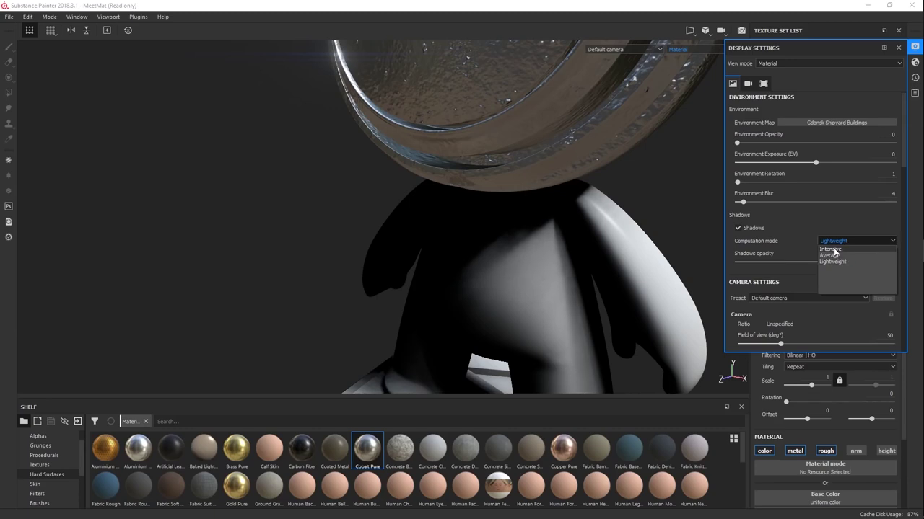
left_click(832, 260)
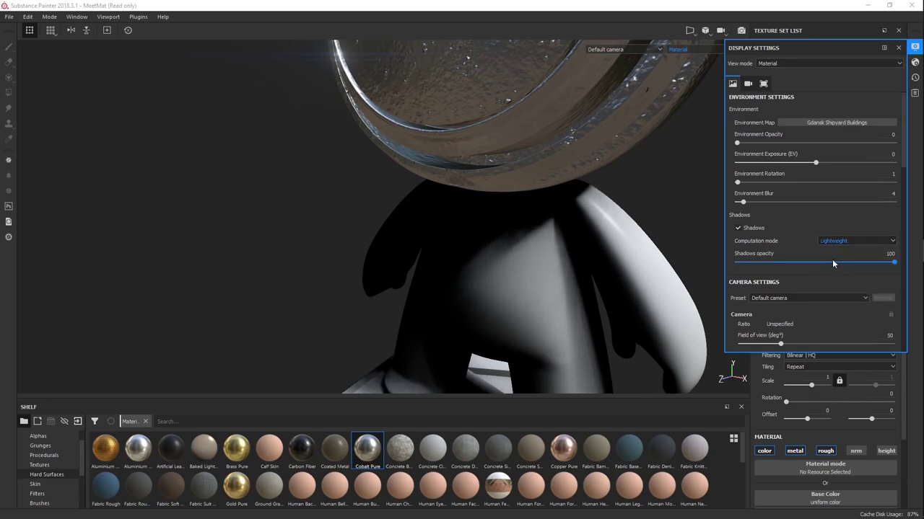
mouse_move(832, 262)
left_mouse_down()
mouse_move(766, 262)
mouse_move(870, 261)
mouse_move(772, 263)
mouse_move(805, 280)
mouse_move(746, 265)
mouse_move(890, 263)
mouse_move(791, 270)
mouse_move(898, 272)
mouse_move(794, 262)
mouse_move(827, 263)
left_mouse_up()
left_click_drag(680, 274, 627, 262, "alt")
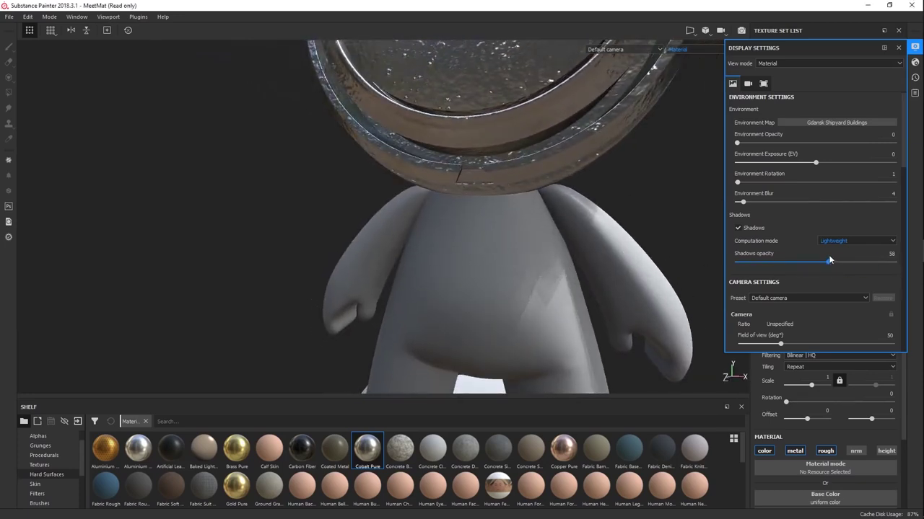
left_click(754, 229)
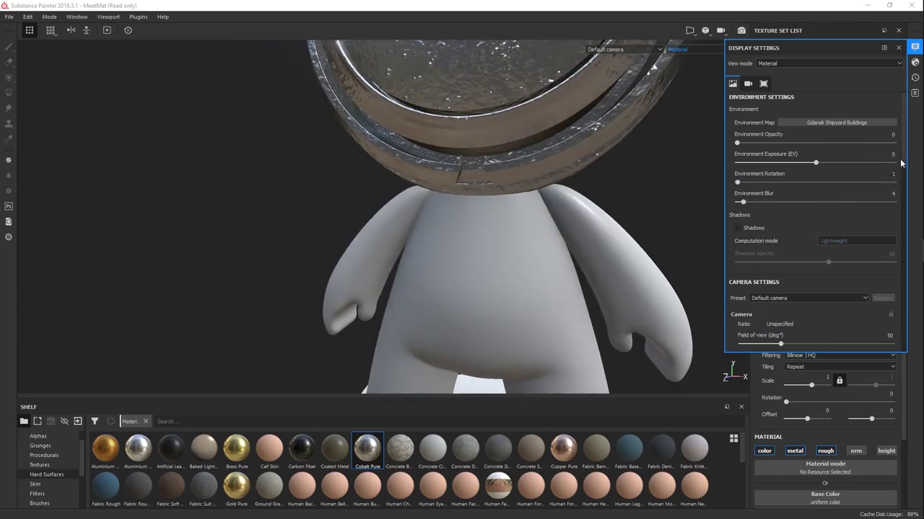
Browse the sections of the display settings and bring up the camera settings
mouse_move(900, 163)
left_mouse_down()
mouse_move(903, 183)
mouse_move(900, 157)
mouse_move(904, 169)
left_mouse_up()
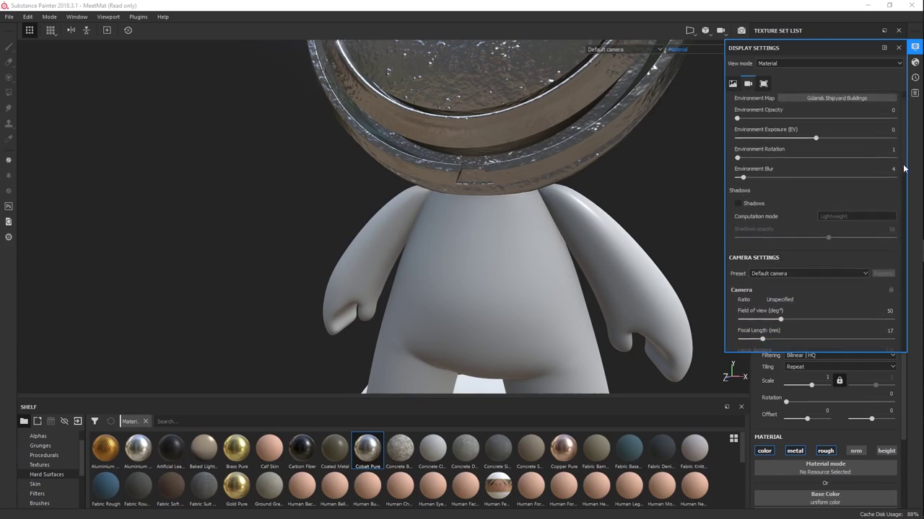
scroll(903, 168, "down", 3)
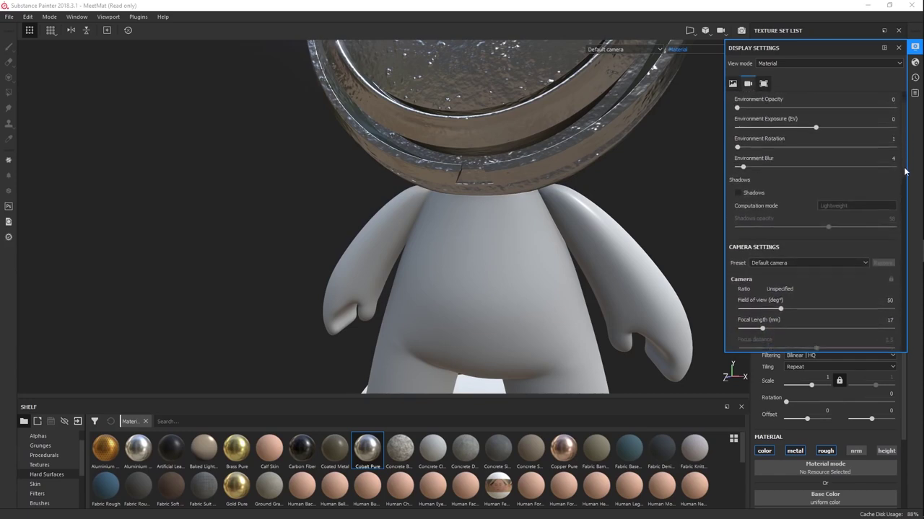
left_click(763, 83)
left_click(733, 83)
left_click(749, 85)
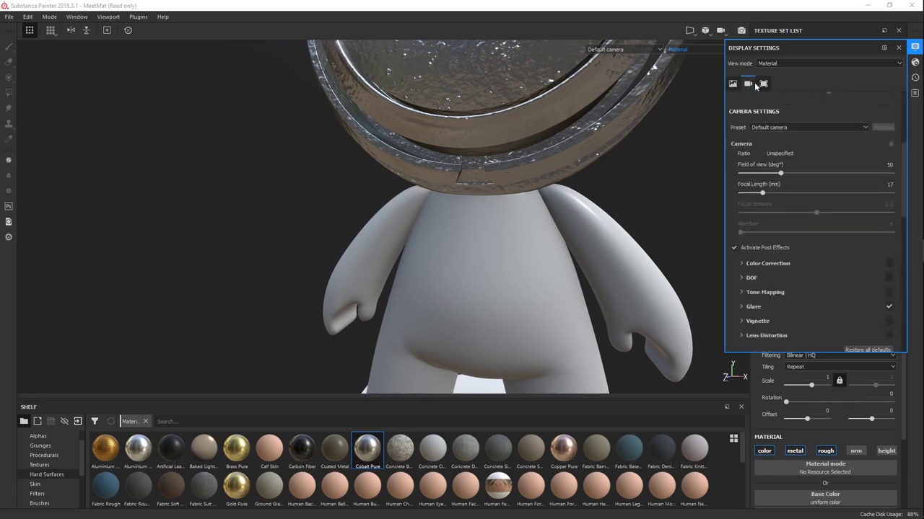
left_click(732, 84)
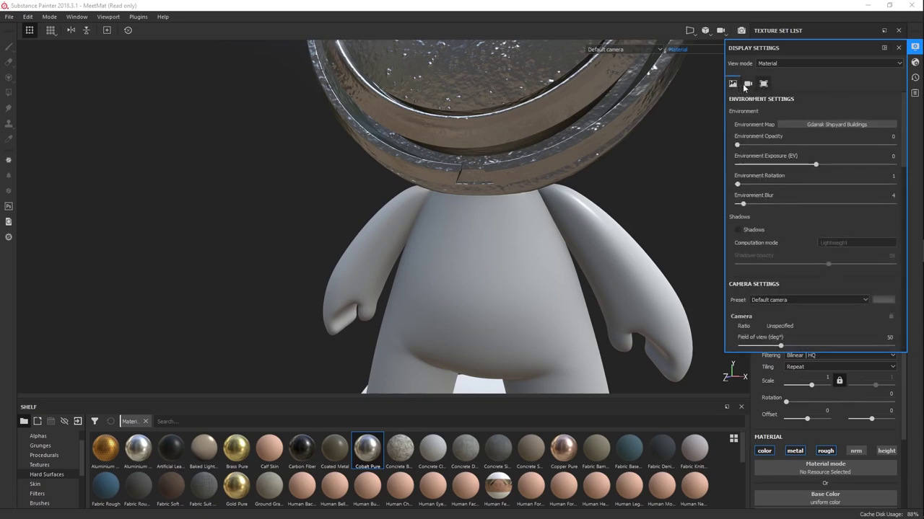
left_click(749, 85)
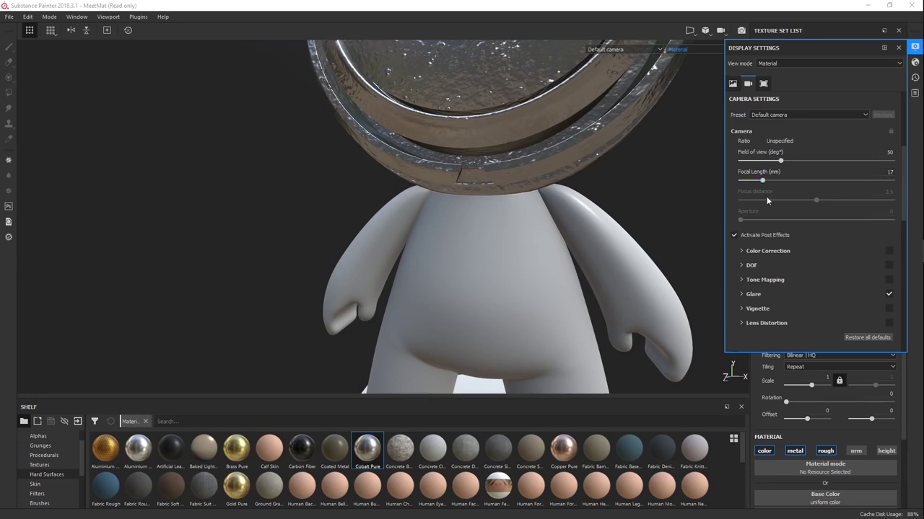
Frame the whole character from the front and set the camera's focal length to about 32 mm
left_click_drag(550, 309, 315, 94, "alt")
right_click_drag(316, 95, 523, 265, "alt")
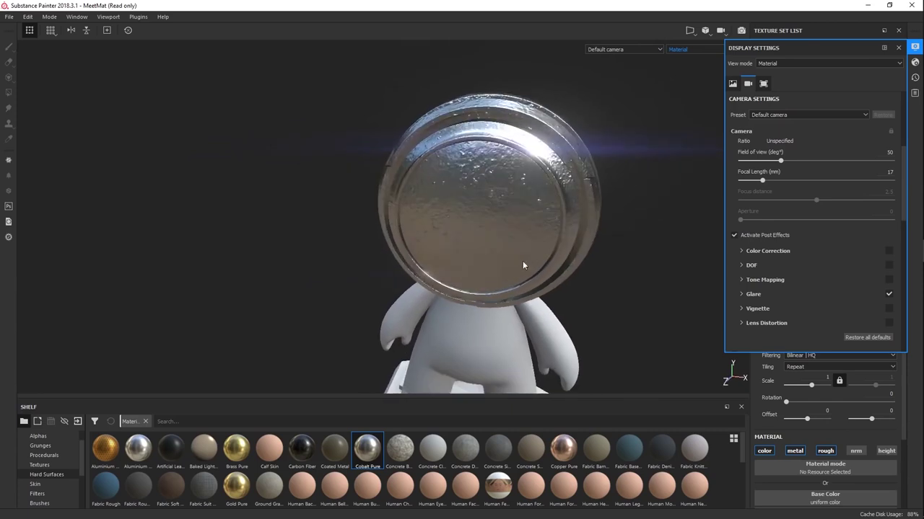
left_click_drag(524, 266, 553, 245, "alt")
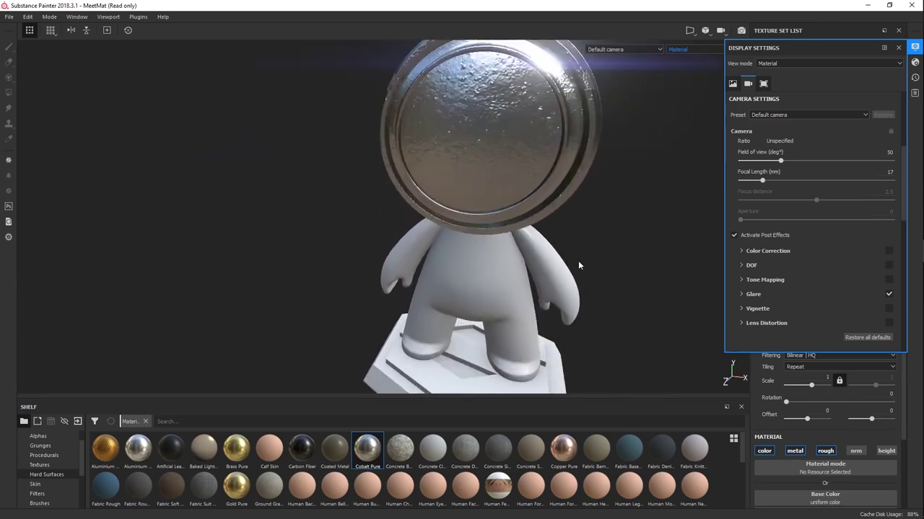
left_click_drag(559, 259, 546, 243, "alt")
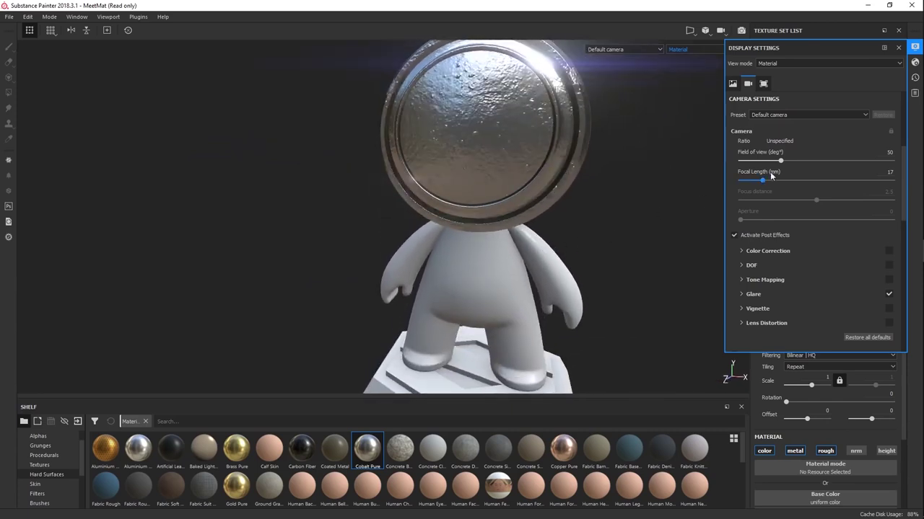
left_click_drag(764, 180, 773, 180)
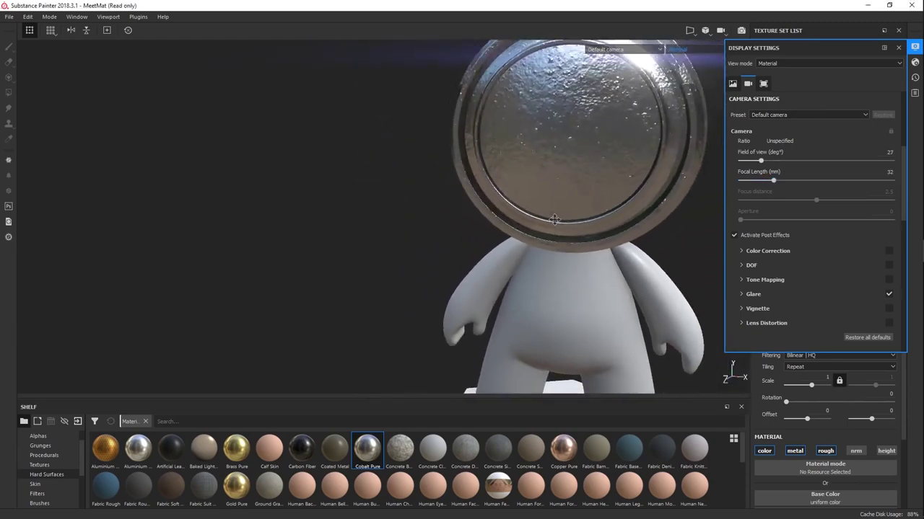
Frame the whole character and toggle the post effects to compare the head with and without glare
right_click_drag(554, 219, 455, 234, "alt")
left_click_drag(454, 234, 594, 258, "alt")
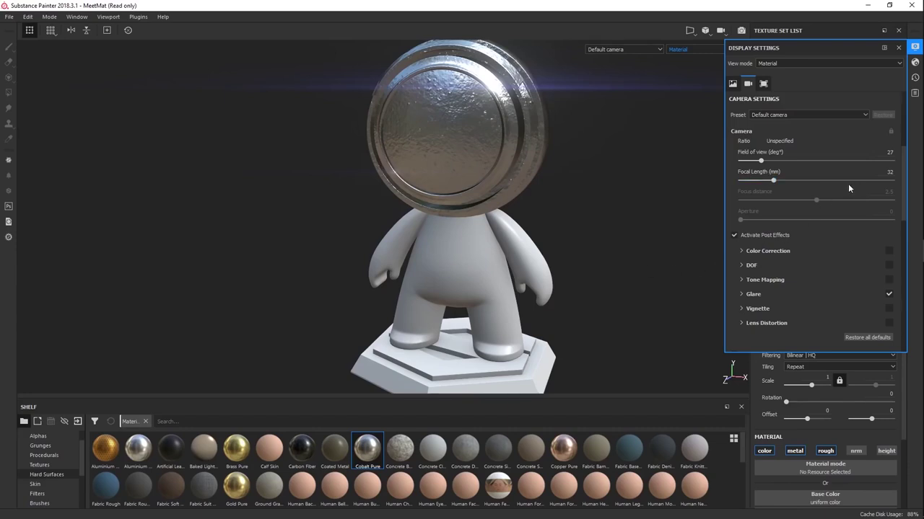
left_click(773, 235)
left_click(774, 235)
left_click(775, 235)
left_click(775, 234)
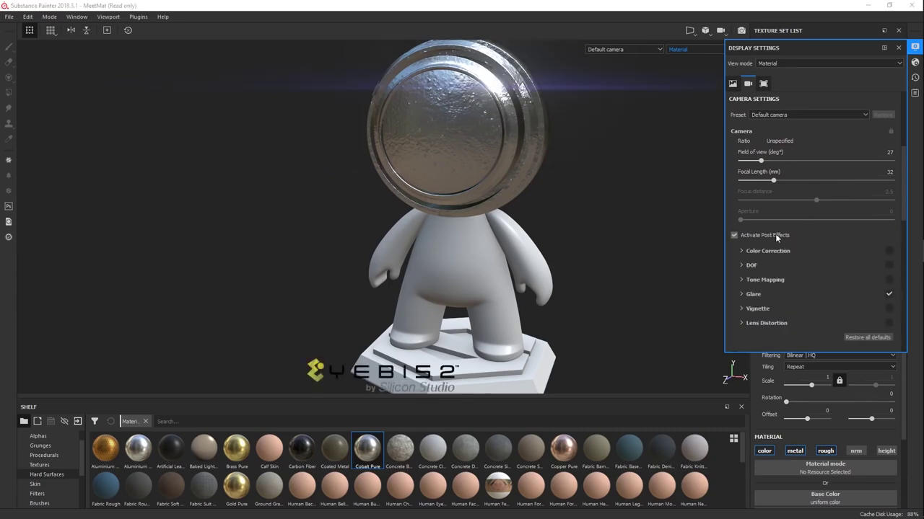
left_click(777, 235)
left_click(780, 236)
left_click(778, 236)
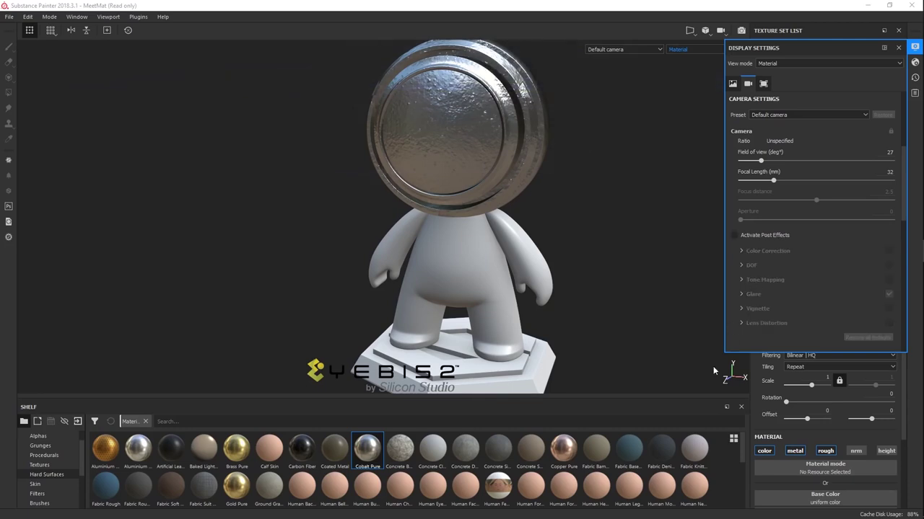
Orbit around the character and compare the glare on the metal head with post effects on and off
left_click_drag(616, 264, 587, 252, "alt")
left_click(775, 235)
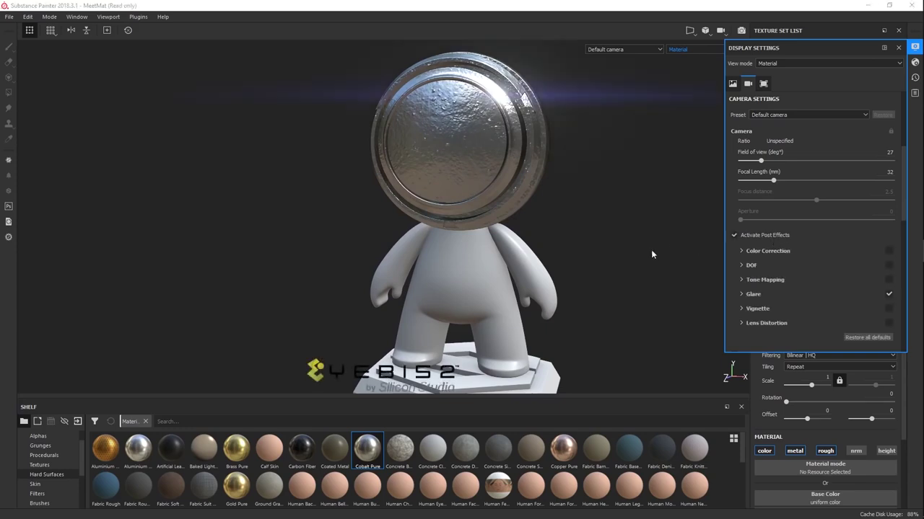
left_click_drag(651, 254, 618, 234, "alt")
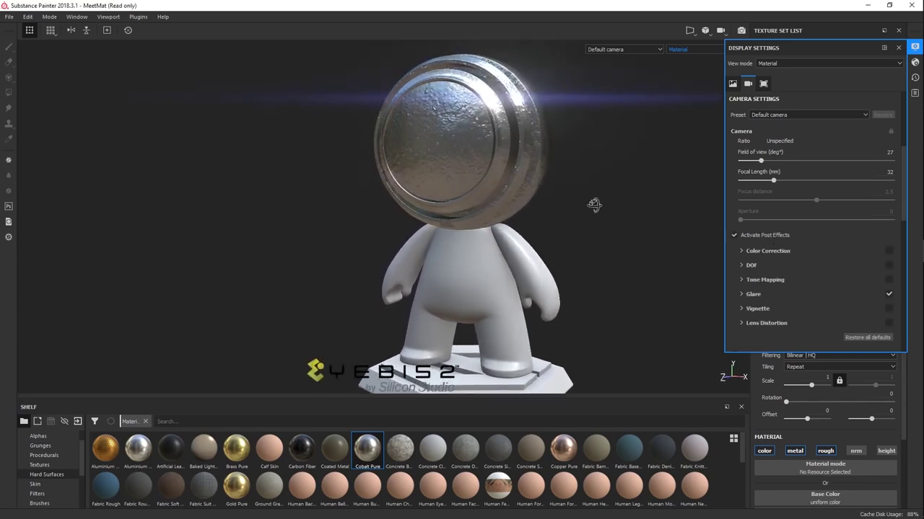
left_click(758, 236)
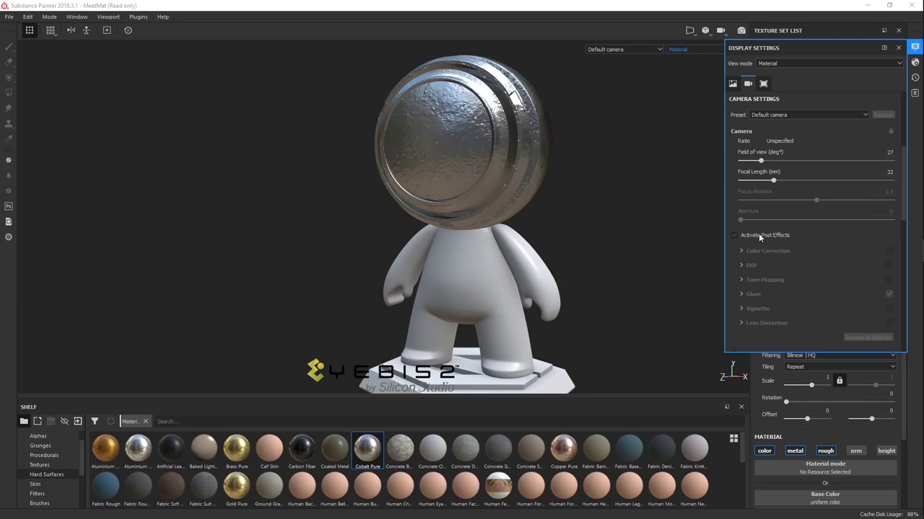
left_click(758, 234)
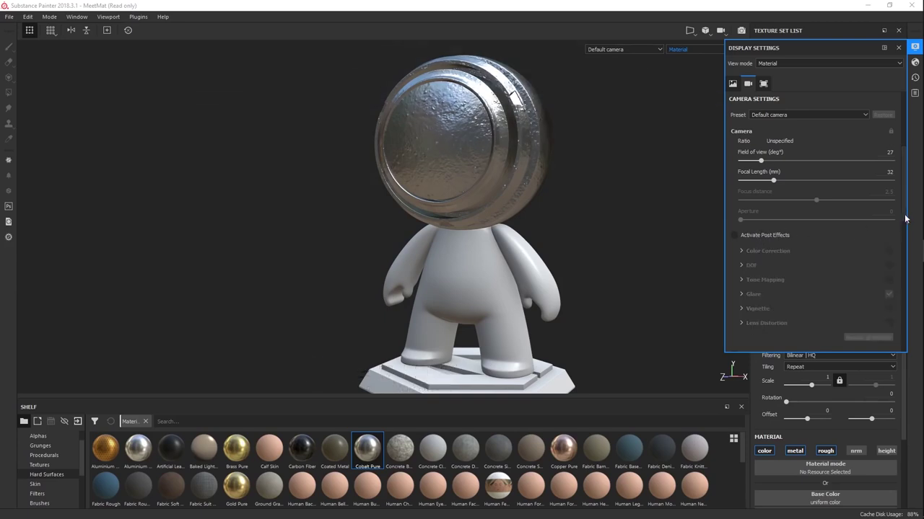
Rotate the environment lighting to 39 and activate the post effects
scroll(900, 222, "down", 2)
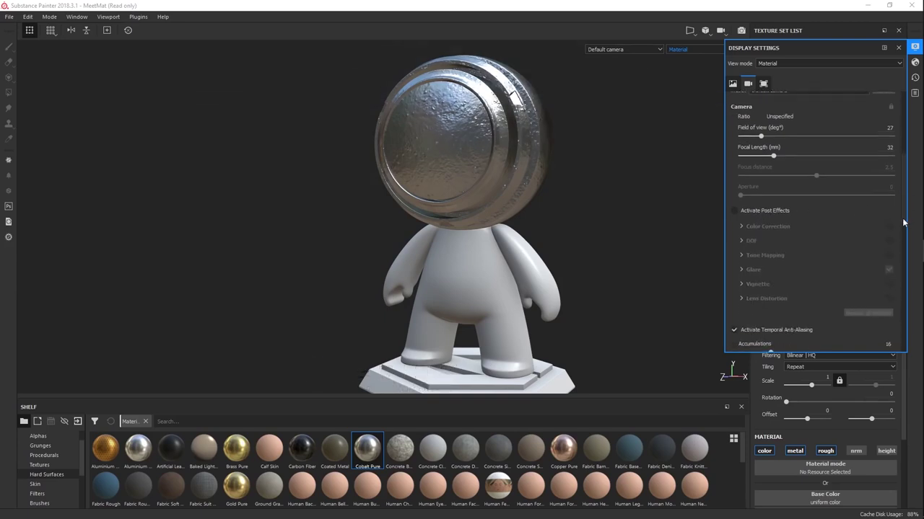
right_click_drag(544, 208, 568, 205, "shift")
left_click(765, 207)
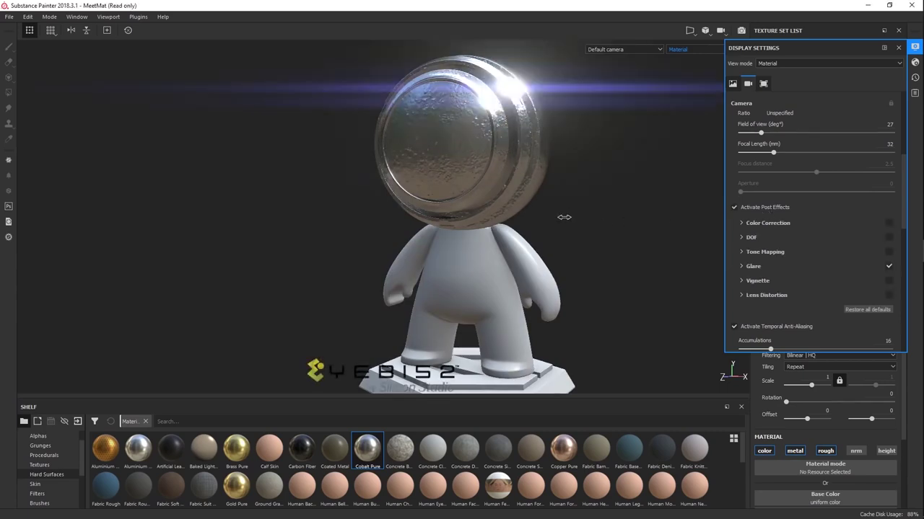
Try an environment exposure of 3.17 EV with the post effects active
scroll(900, 214, "up", 10)
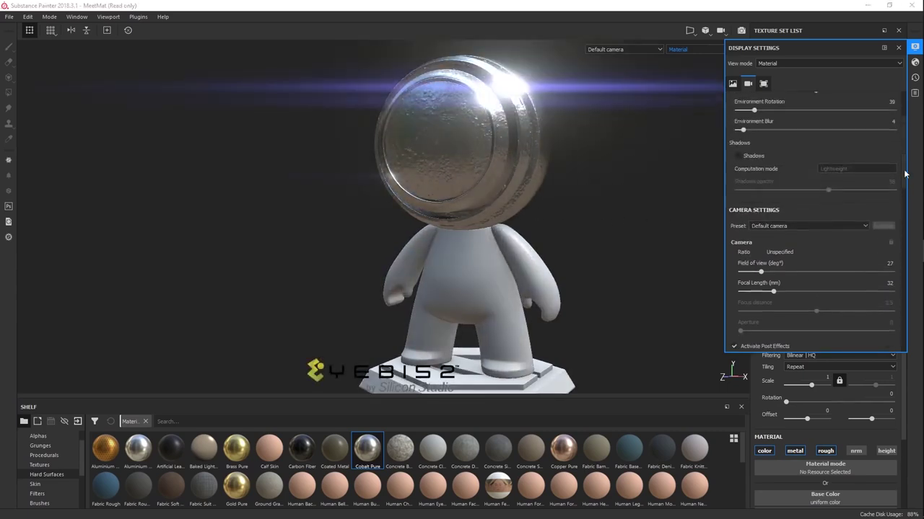
left_click_drag(816, 164, 840, 165)
scroll(769, 168, "down", 5)
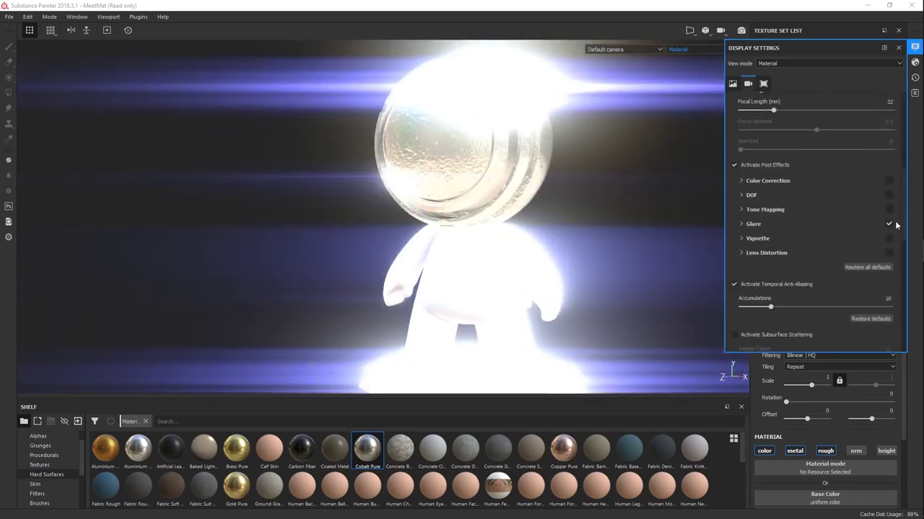
Toggle the post effects repeatedly to compare the overexposed character, and leave them deactivated
left_click(768, 169)
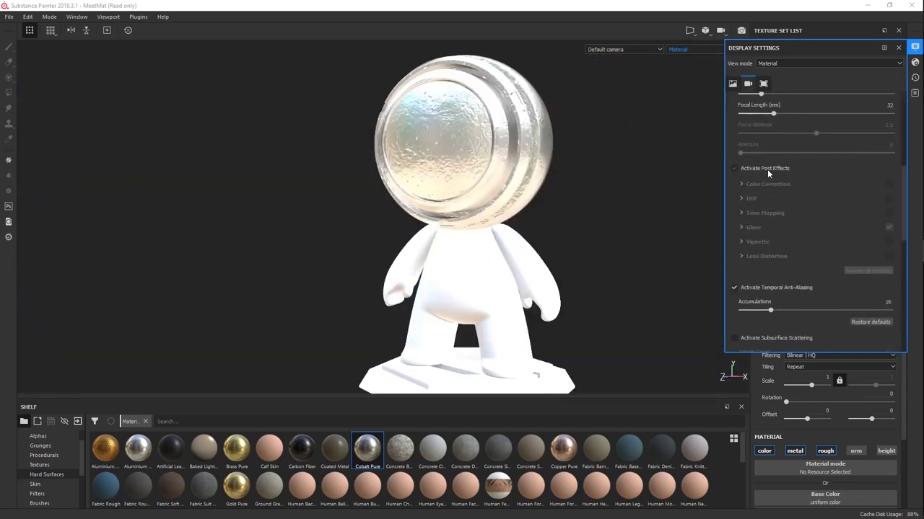
left_click(767, 169)
left_click(766, 169)
mouse_move(903, 189)
left_mouse_down()
mouse_move(903, 170)
mouse_move(899, 200)
left_mouse_up()
scroll(788, 172, "up", 3)
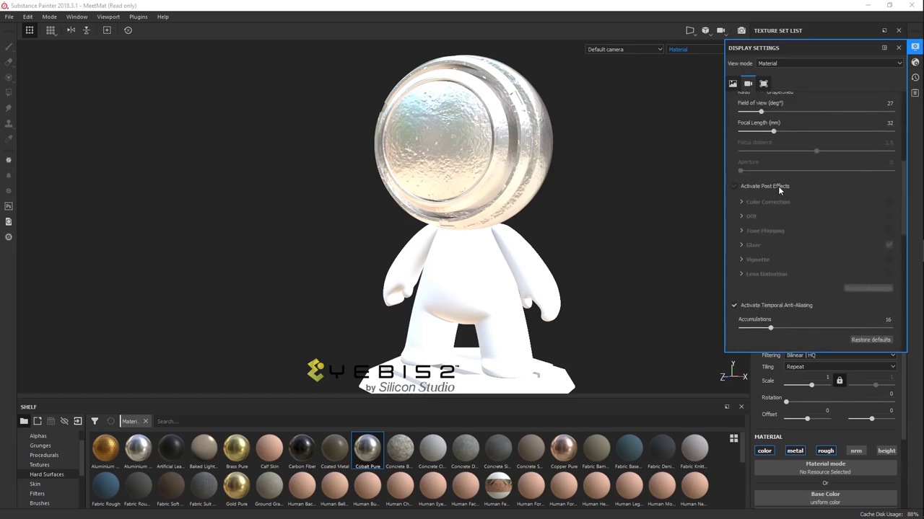
left_click(779, 185)
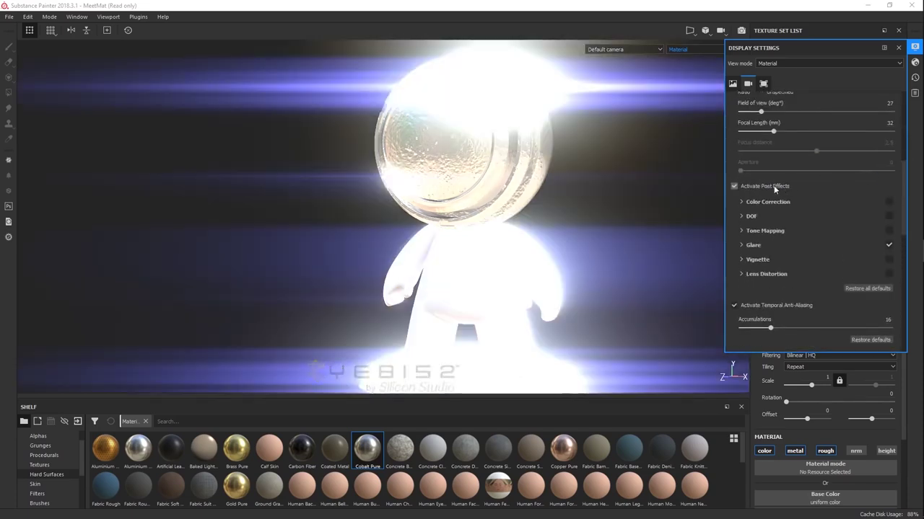
left_click(773, 186)
Set the environment exposure back to 0 EV and review the environment settings
left_click_drag(902, 225, 903, 155)
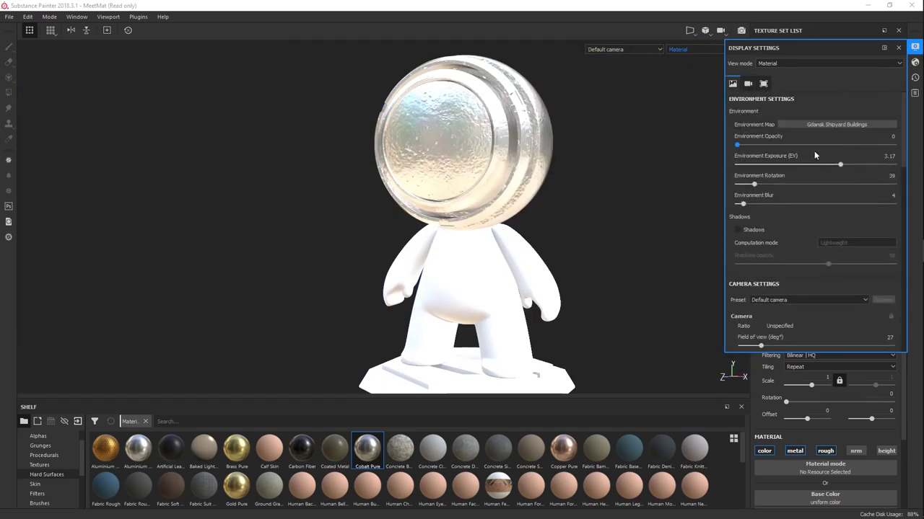
double_click(872, 166)
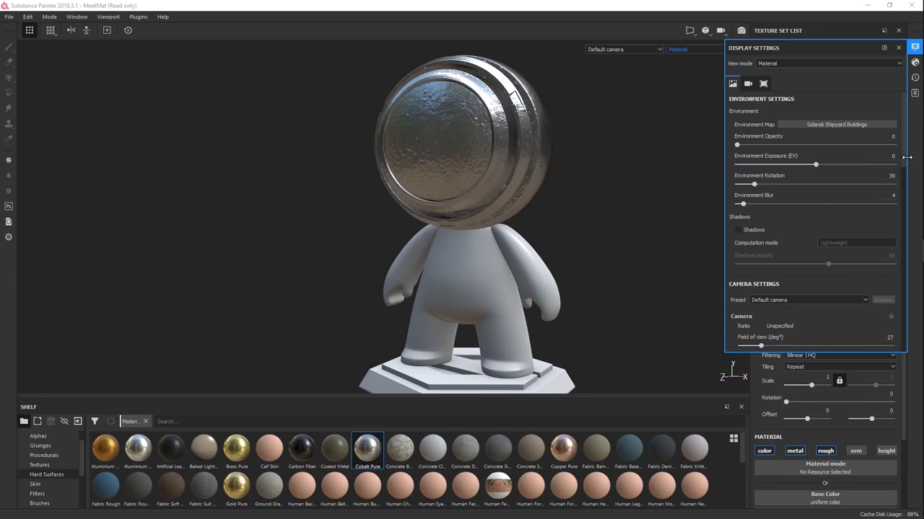
scroll(902, 174, "down", 2)
scroll(902, 174, "down", 2)
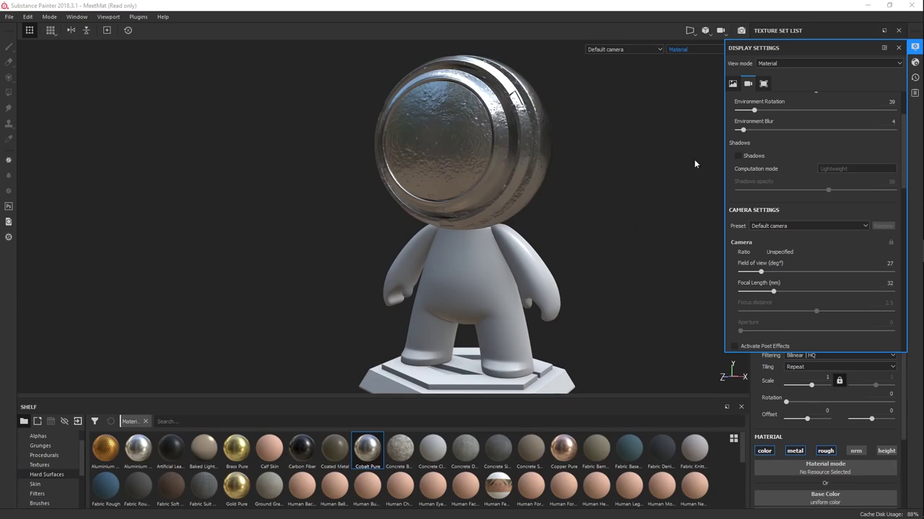
left_click(647, 221)
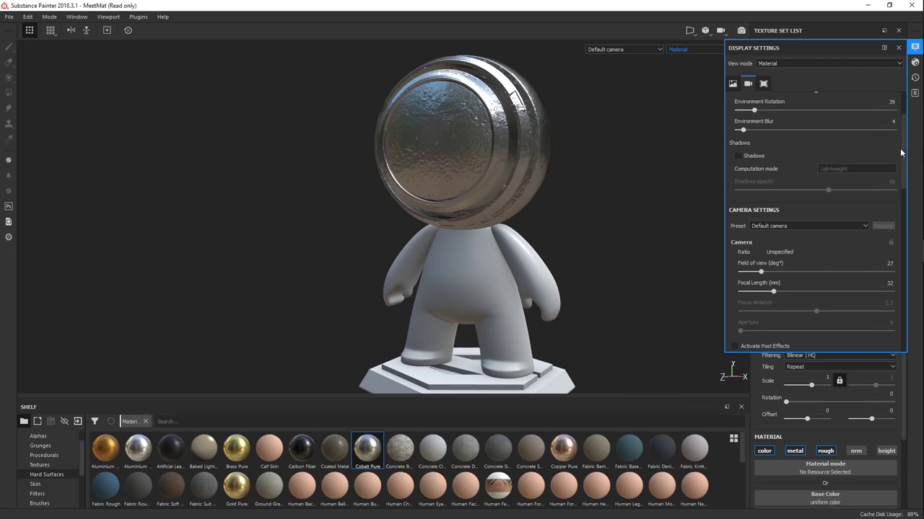
left_click_drag(901, 154, 900, 137)
scroll(877, 134, "up", 2)
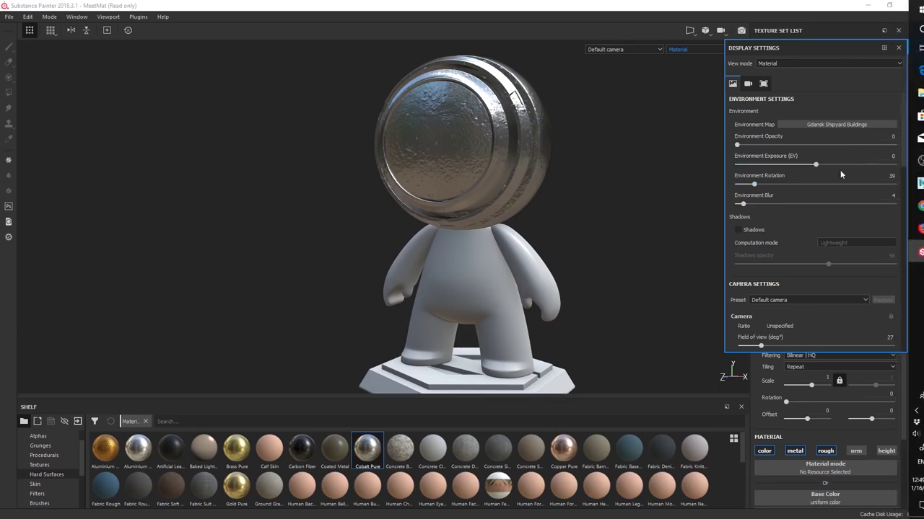
Examine the viewport settings for camera frame, stencil display and mesh wireframe, and the temporal anti-aliasing option
scroll(900, 202, "down", 10)
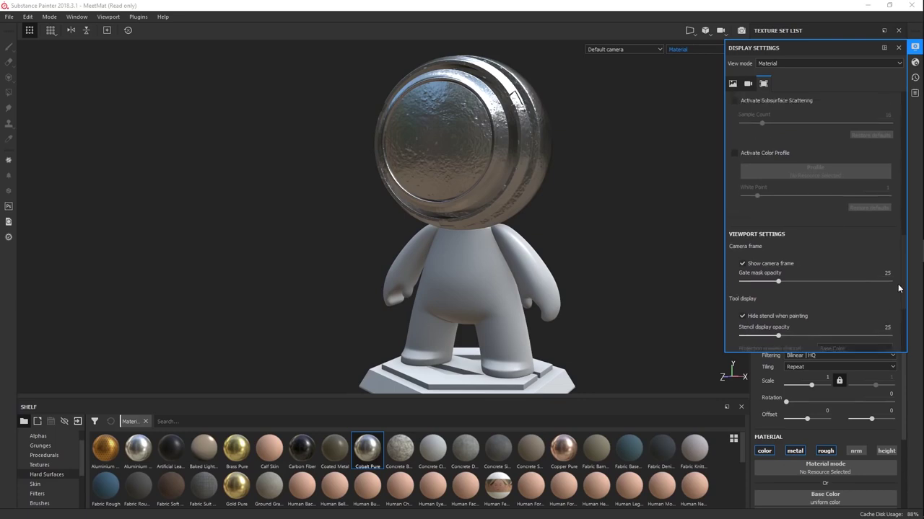
scroll(897, 253, "down", 8)
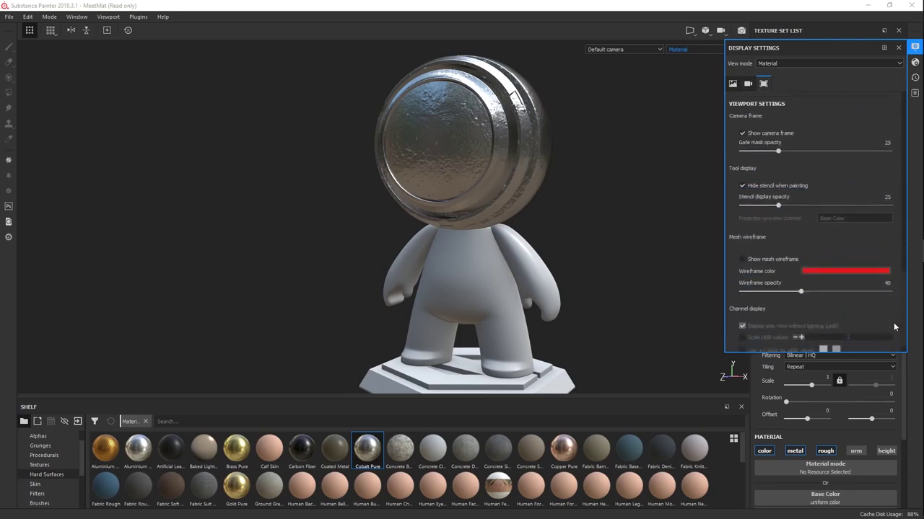
scroll(894, 324, "up", 2)
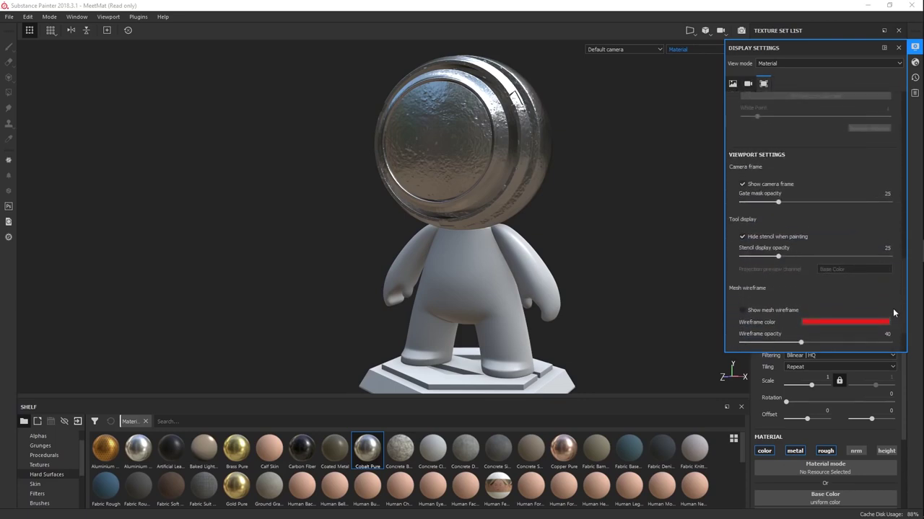
scroll(880, 314, "up", 1)
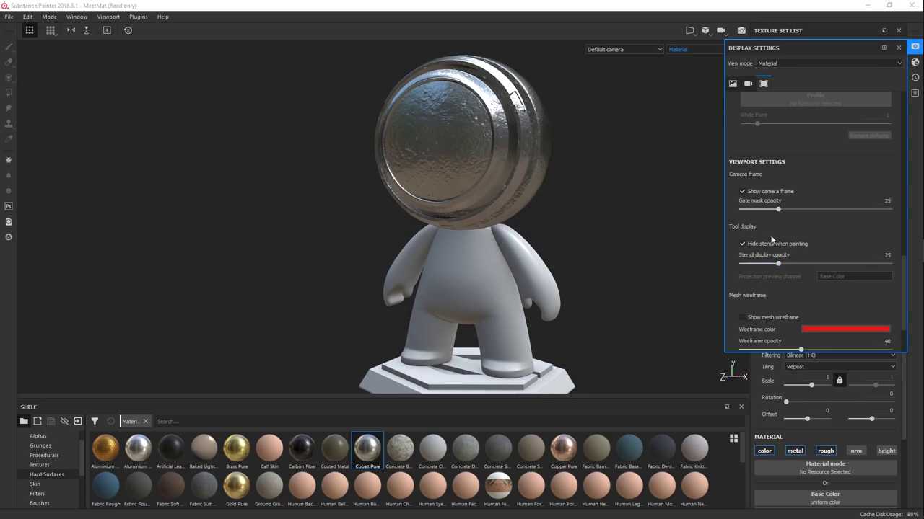
left_click_drag(902, 280, 899, 198)
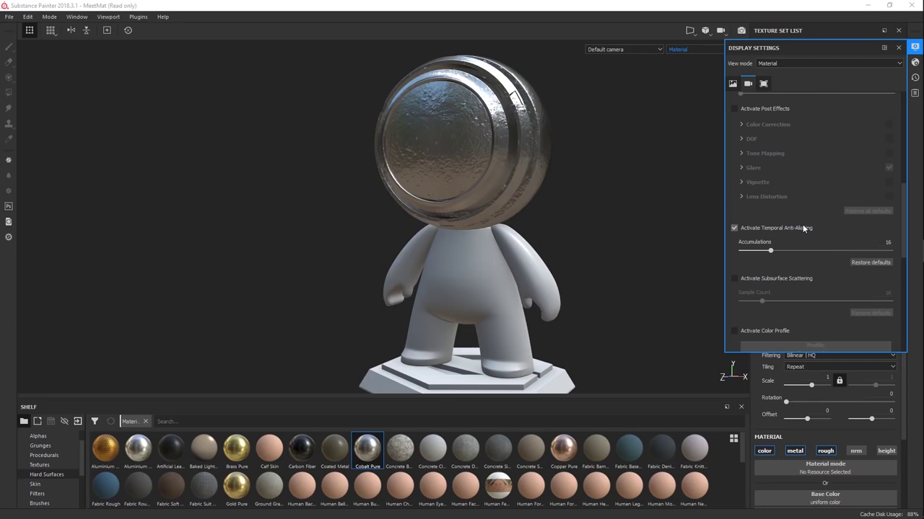
mouse_move(803, 228)
scroll(902, 166, "up", 3)
Open the shader settings, browse the available shaders while keeping pbr-metal-rough, and view the subsurface scattering parameters
left_click(914, 62)
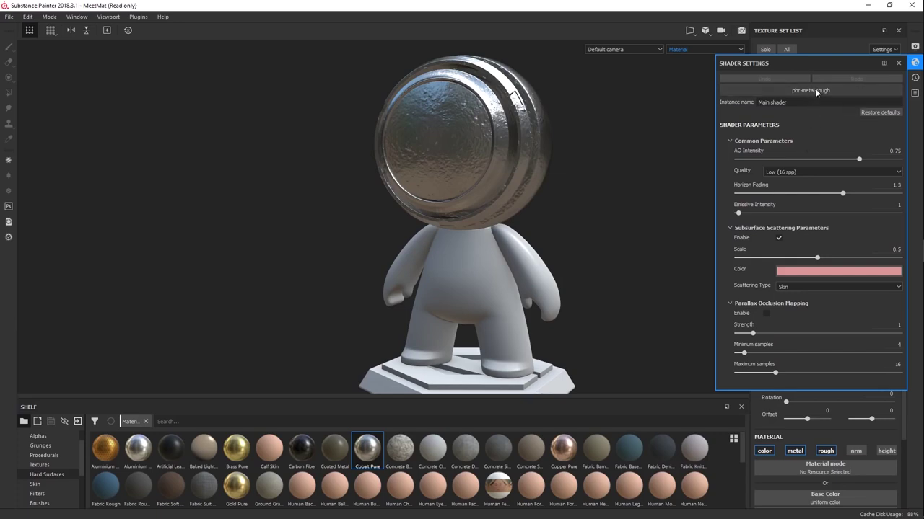
left_click(816, 91)
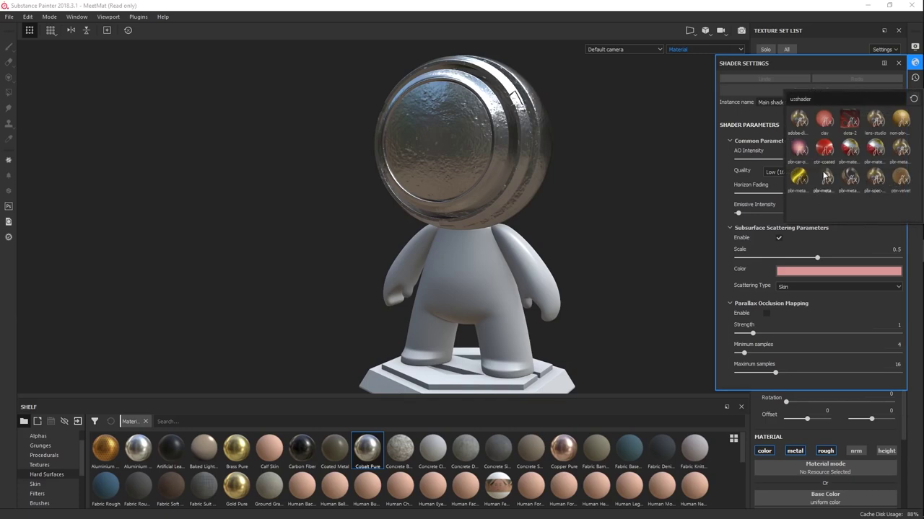
mouse_move(822, 180)
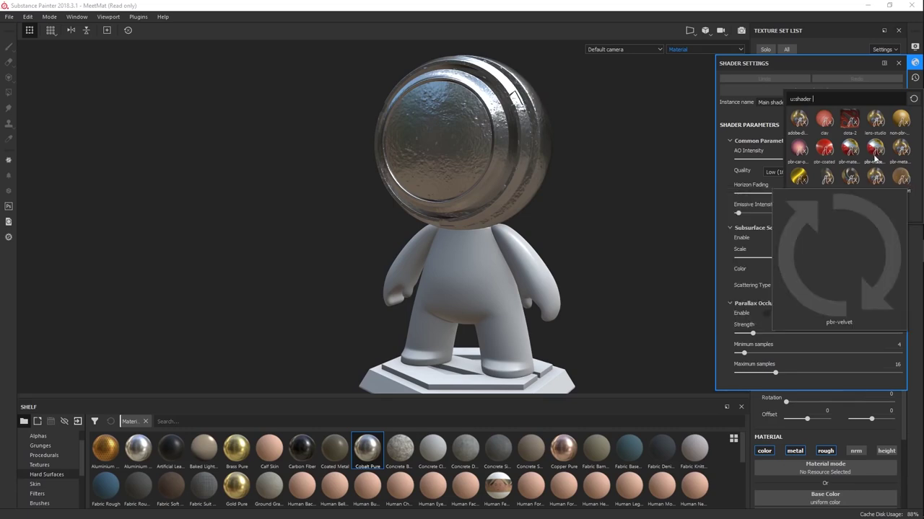
mouse_move(874, 151)
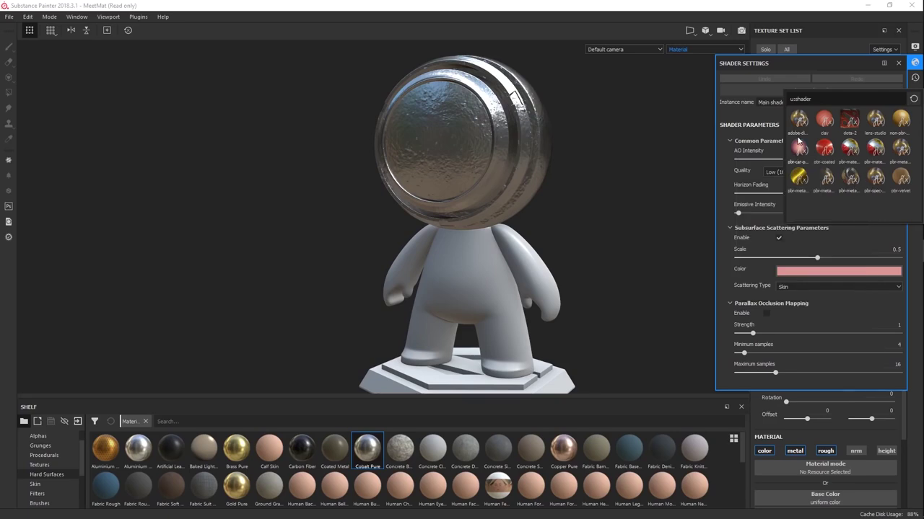
mouse_move(907, 157)
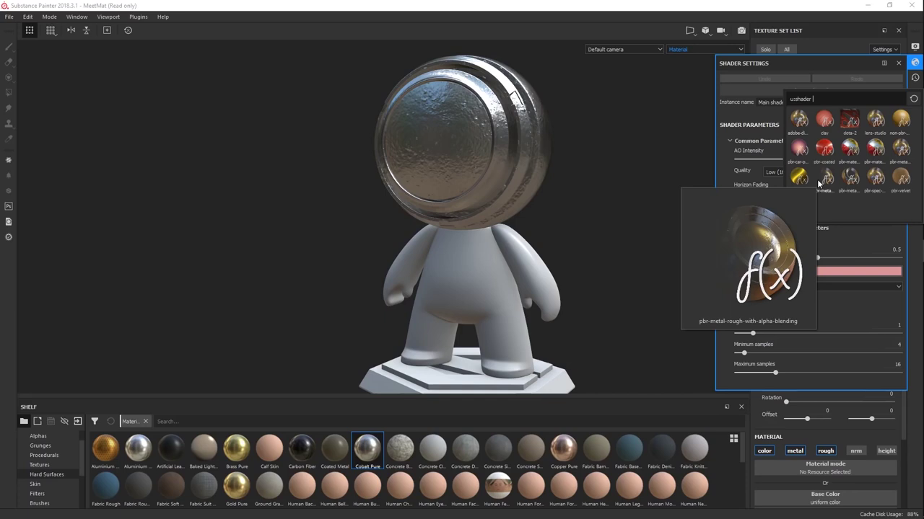
left_click(889, 229)
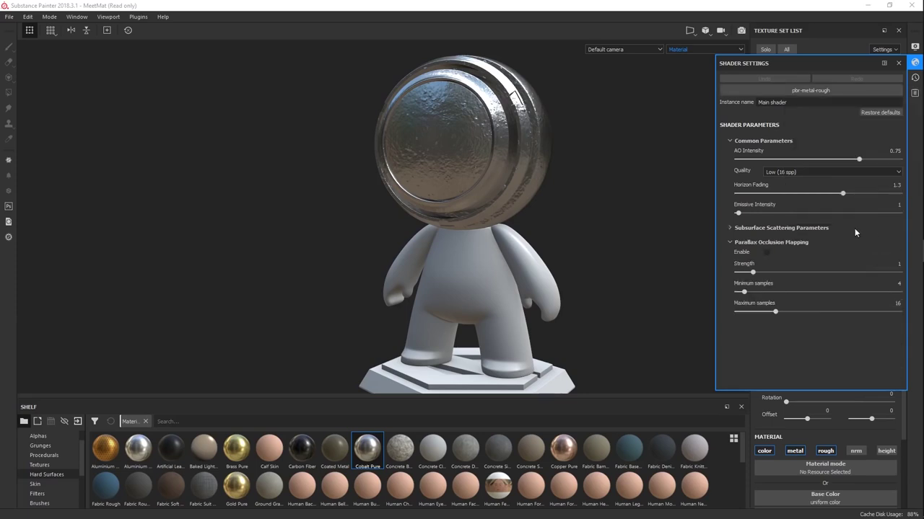
left_click(854, 228)
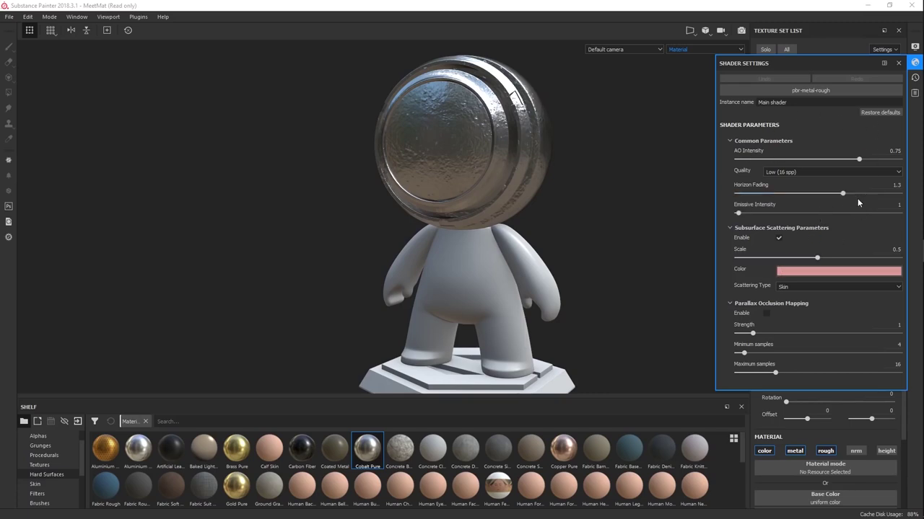
Set the main shader's AO intensity to 0.8 and down to 0, check the body, and close the shader settings
mouse_move(842, 157)
left_mouse_down()
mouse_move(731, 158)
mouse_move(899, 158)
mouse_move(913, 168)
mouse_move(736, 159)
mouse_move(834, 160)
mouse_move(764, 171)
mouse_move(880, 169)
mouse_move(815, 169)
mouse_move(867, 168)
left_mouse_up()
scroll(523, 285, "up", 6)
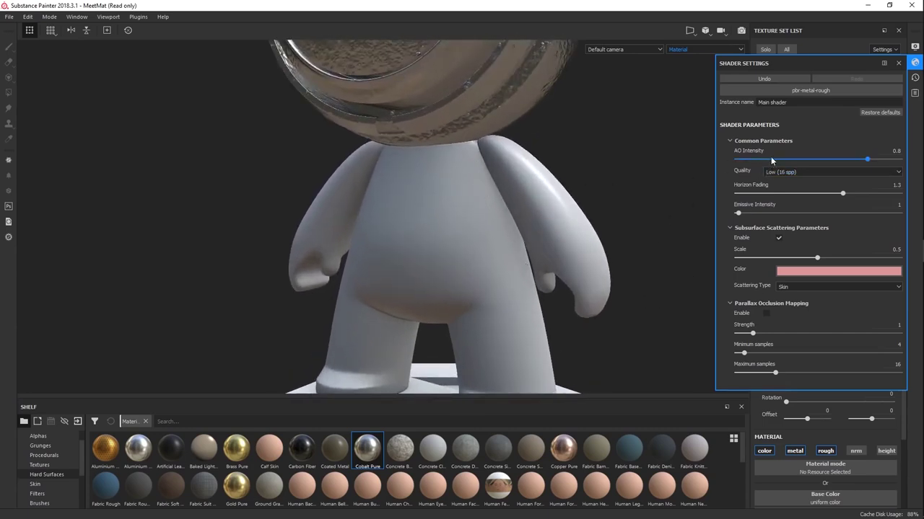
mouse_move(771, 158)
left_mouse_down()
mouse_move(719, 156)
mouse_move(911, 186)
mouse_move(631, 203)
left_mouse_up()
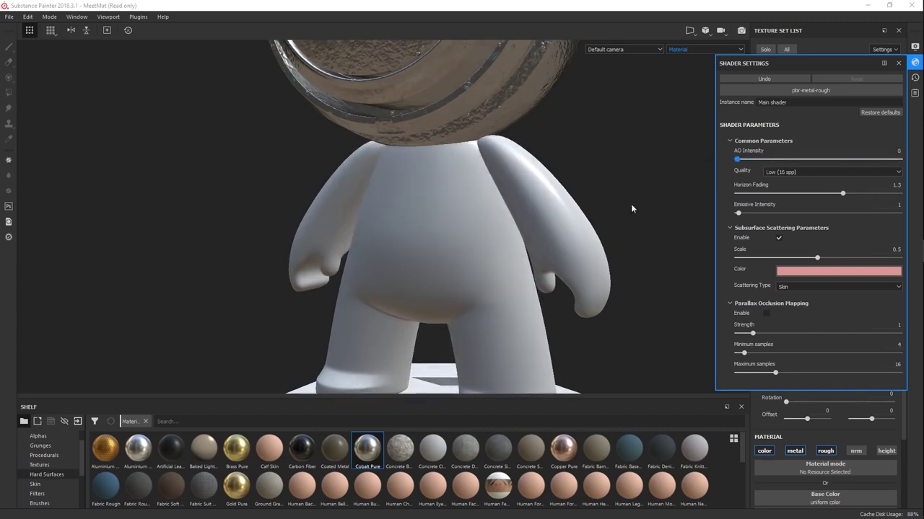
left_click_drag(611, 250, 607, 270, "alt")
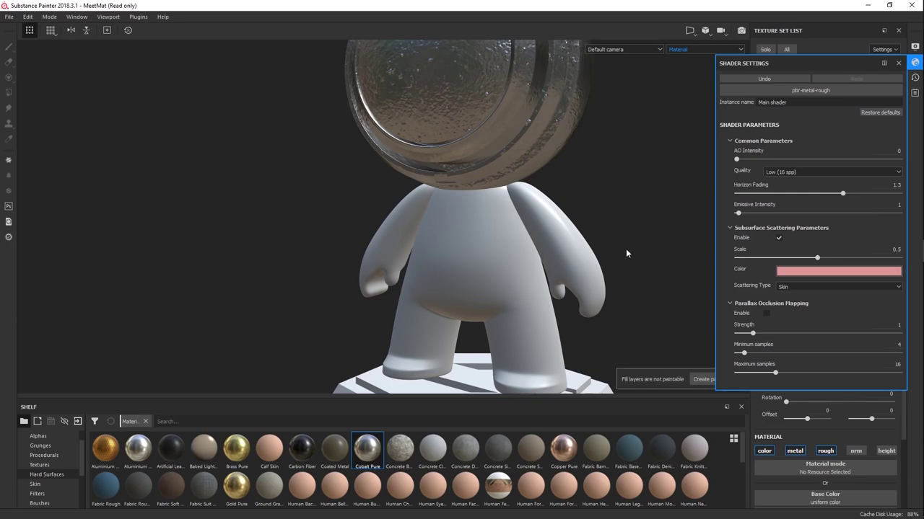
left_click(898, 62)
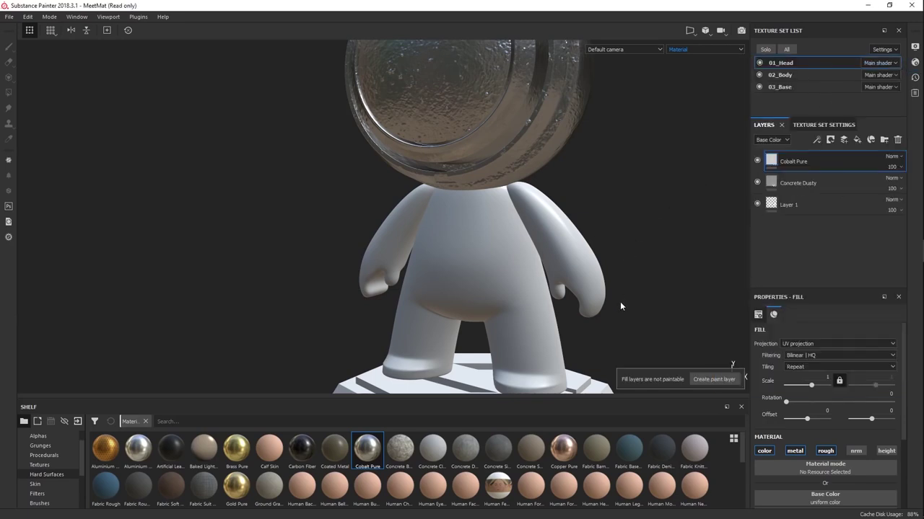
Lower the Metallic value of the Cobalt Pure fill layer on the head to about 0.86
left_click_drag(620, 301, 576, 225, "alt")
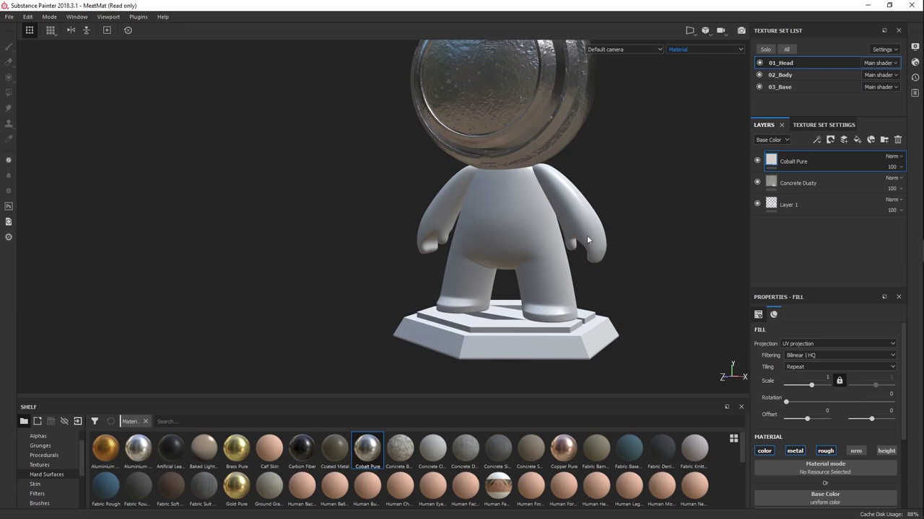
left_click_drag(570, 210, 763, 222, "alt")
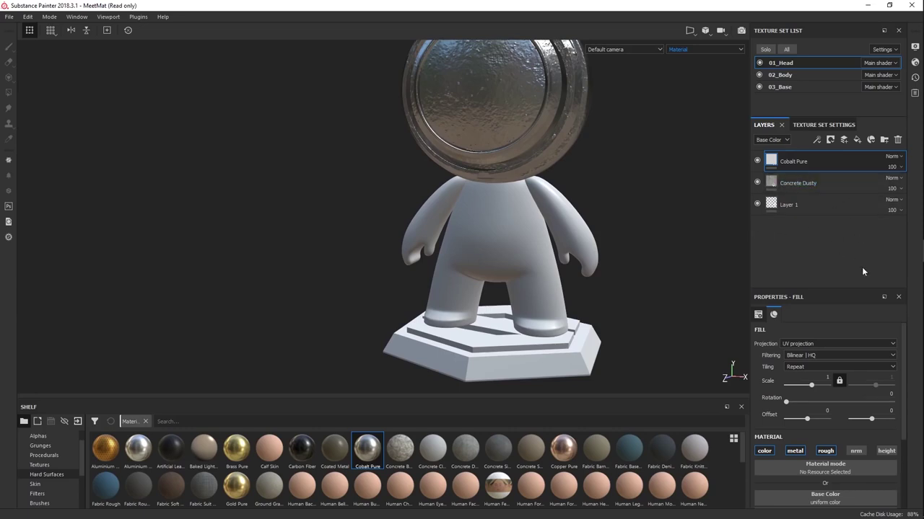
left_click_drag(900, 379, 901, 447)
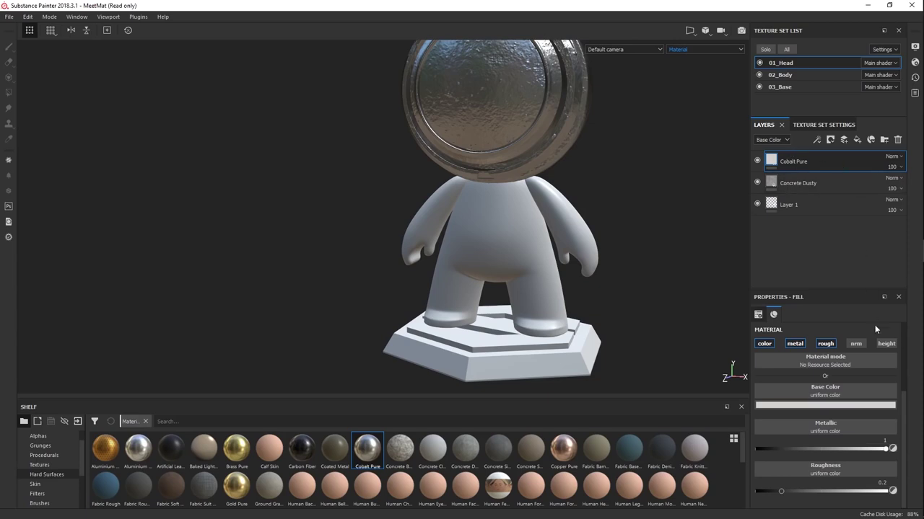
scroll(600, 206, "up", 3)
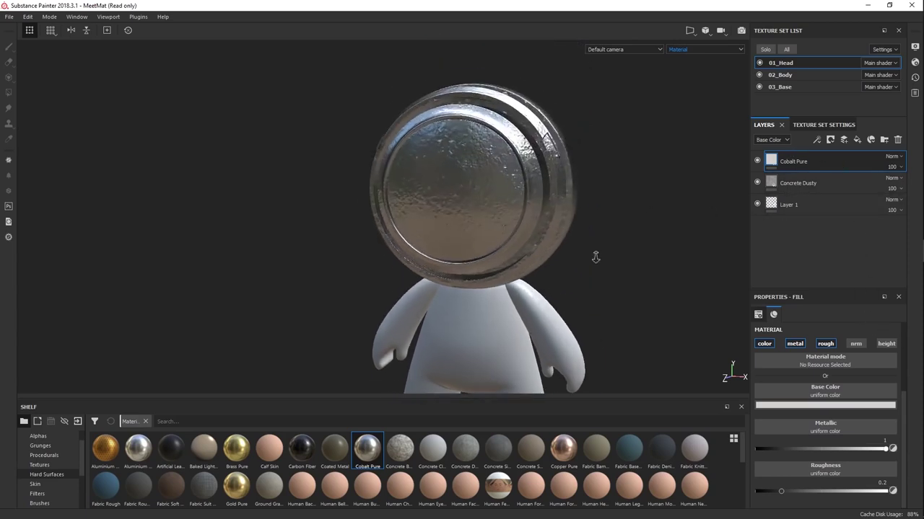
mouse_move(875, 449)
left_mouse_down()
mouse_move(779, 453)
mouse_move(854, 461)
mouse_move(844, 453)
mouse_move(866, 452)
mouse_move(842, 449)
mouse_move(872, 453)
left_mouse_up()
left_click(872, 452)
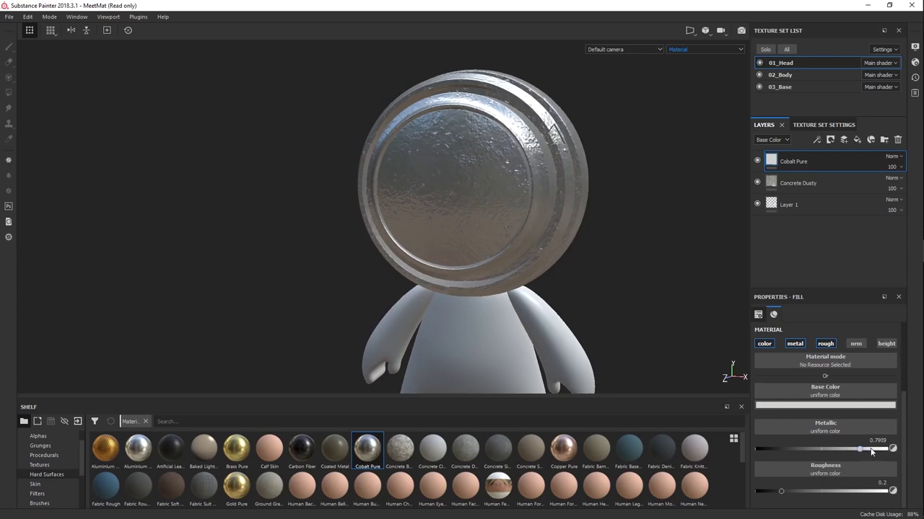
mouse_move(872, 452)
left_mouse_down()
mouse_move(830, 458)
mouse_move(863, 449)
left_mouse_up()
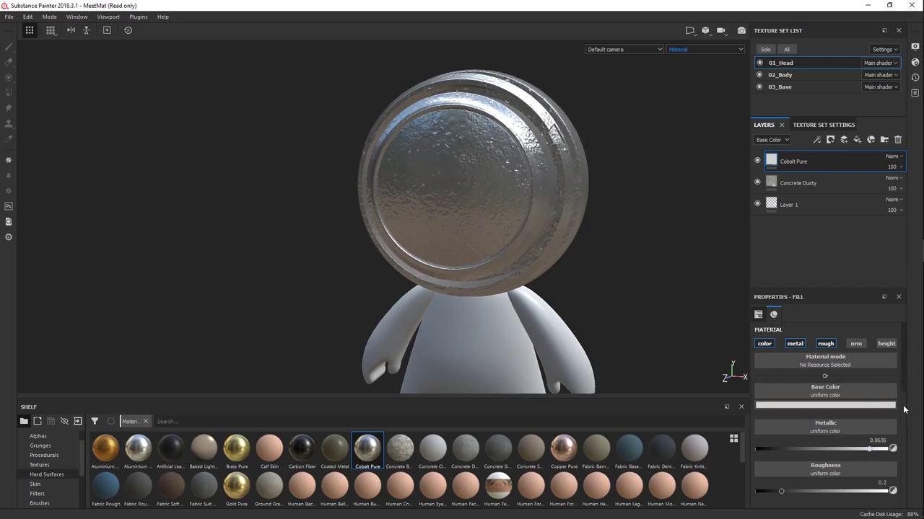